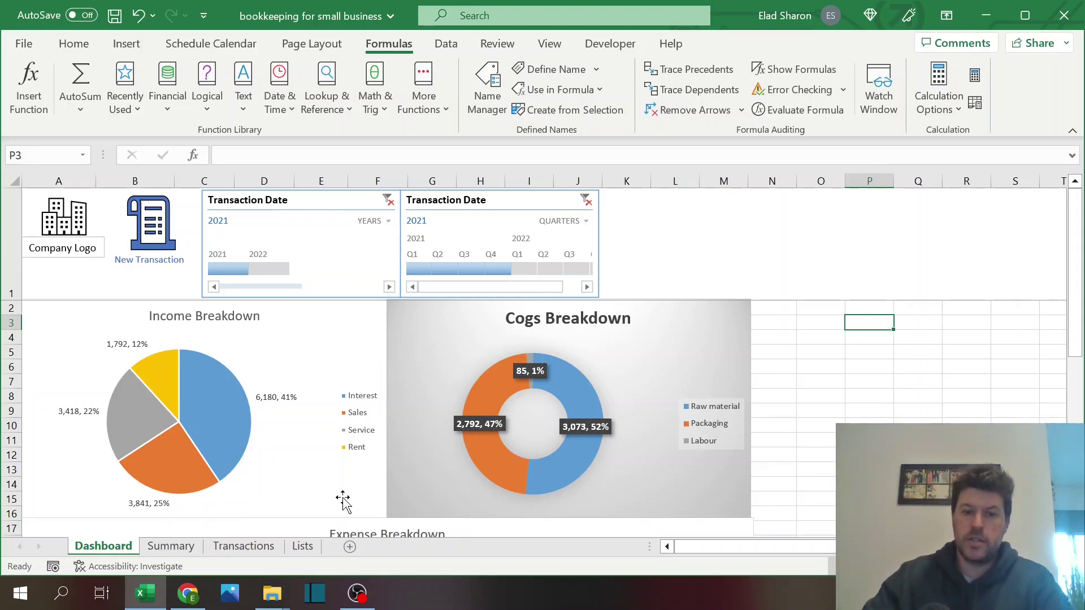
# - Tour the Lists, Transactions, Summary and Dashboard sheets, ending on the Lists sheet
pyautogui.click(302, 546)
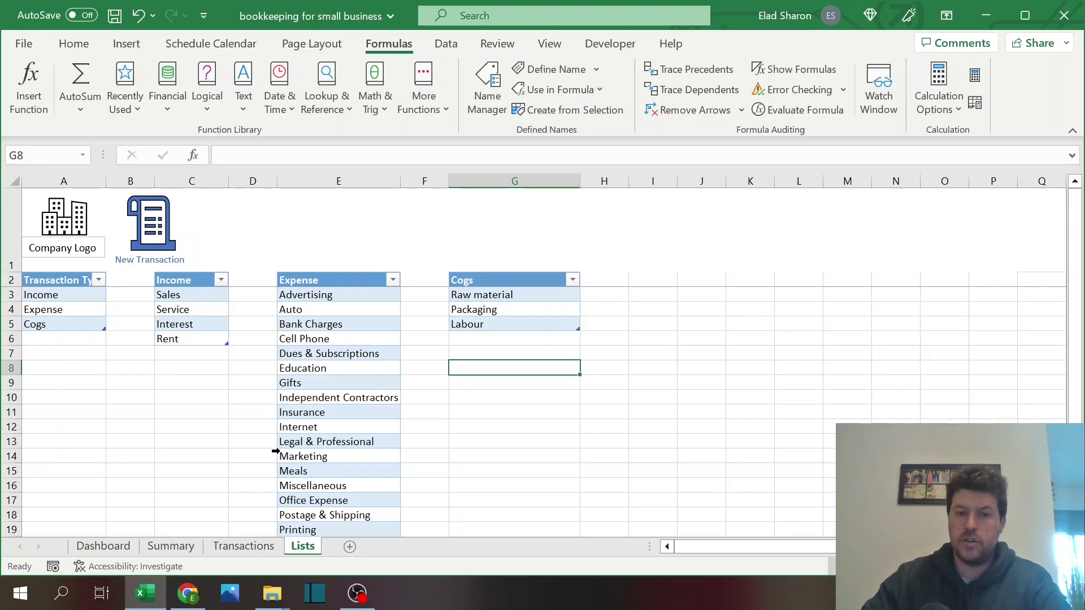
pyautogui.click(243, 546)
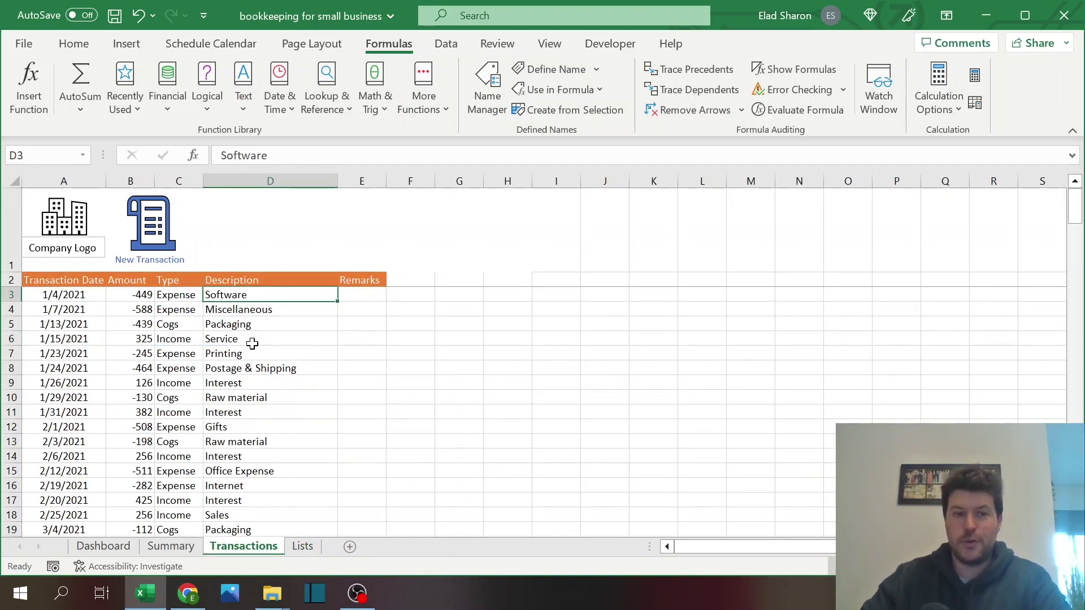
pyautogui.click(182, 544)
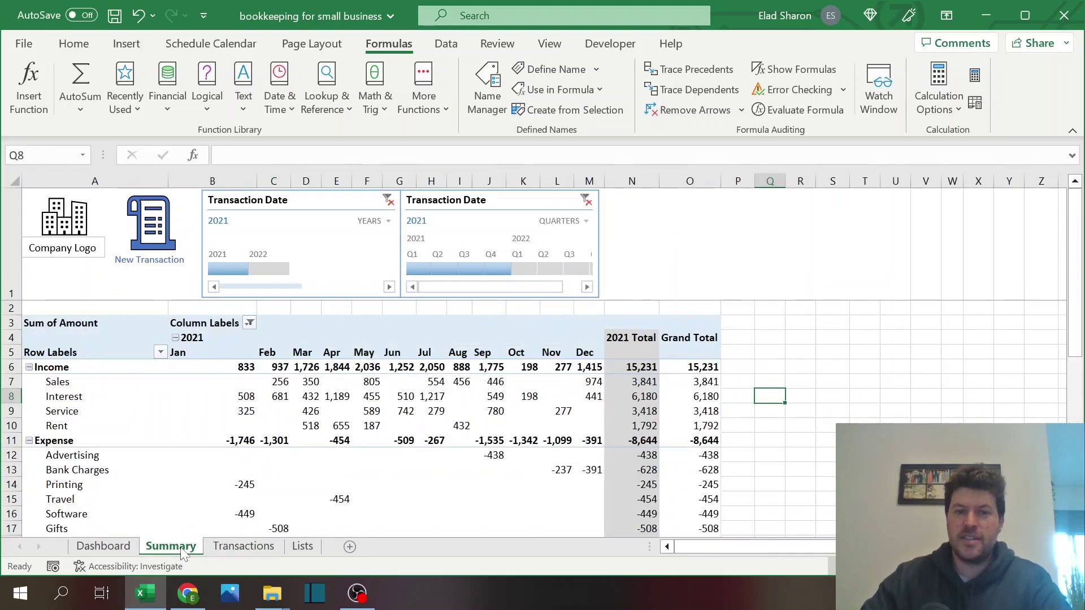
pyautogui.click(104, 546)
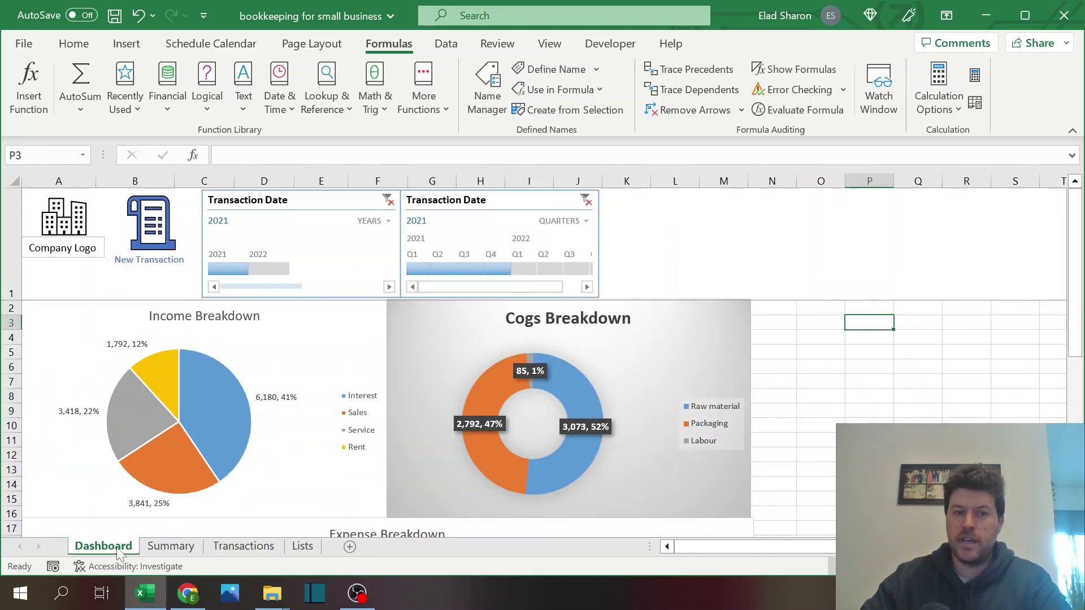
pyautogui.click(304, 547)
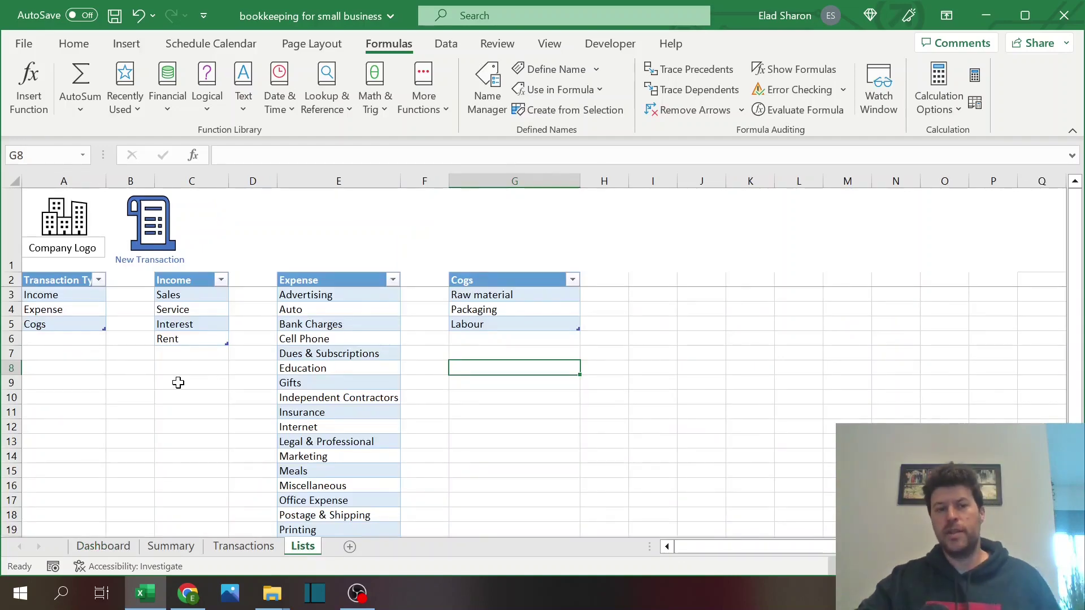
# - Select the Transaction Type, Income, Expense and Cogs headers and the Income, Expense, Cogs type entries
pyautogui.click(73, 281)
pyautogui.click(191, 282)
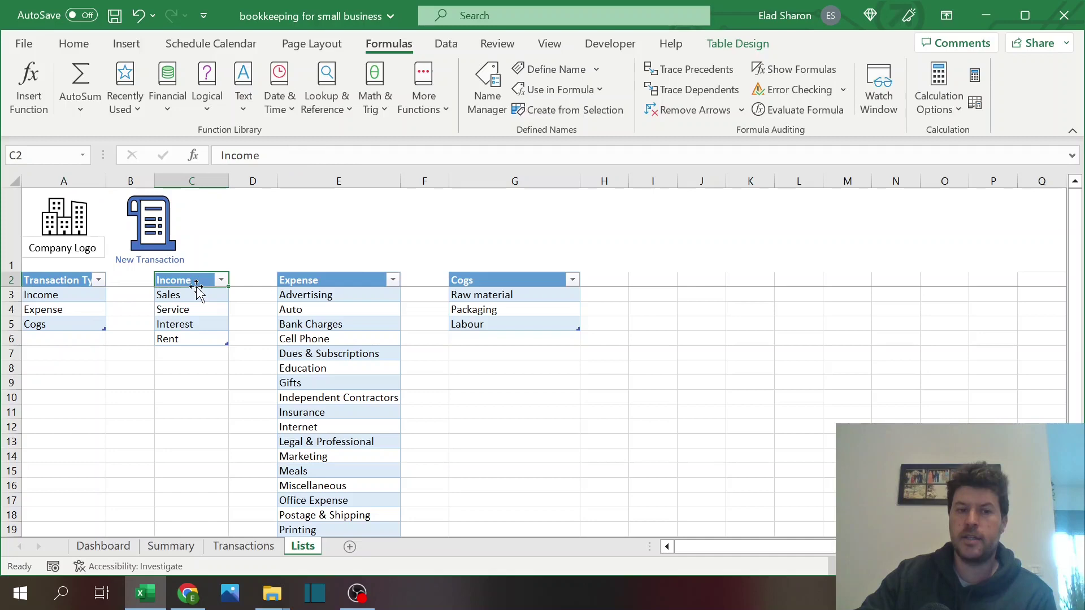
pyautogui.click(320, 284)
pyautogui.click(516, 283)
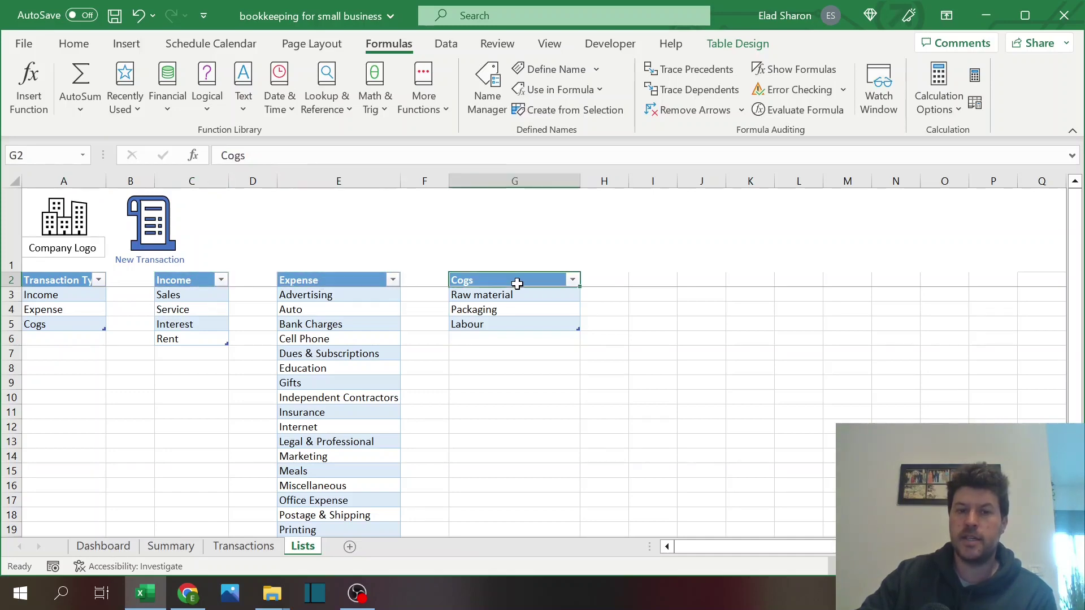
pyautogui.click(67, 294)
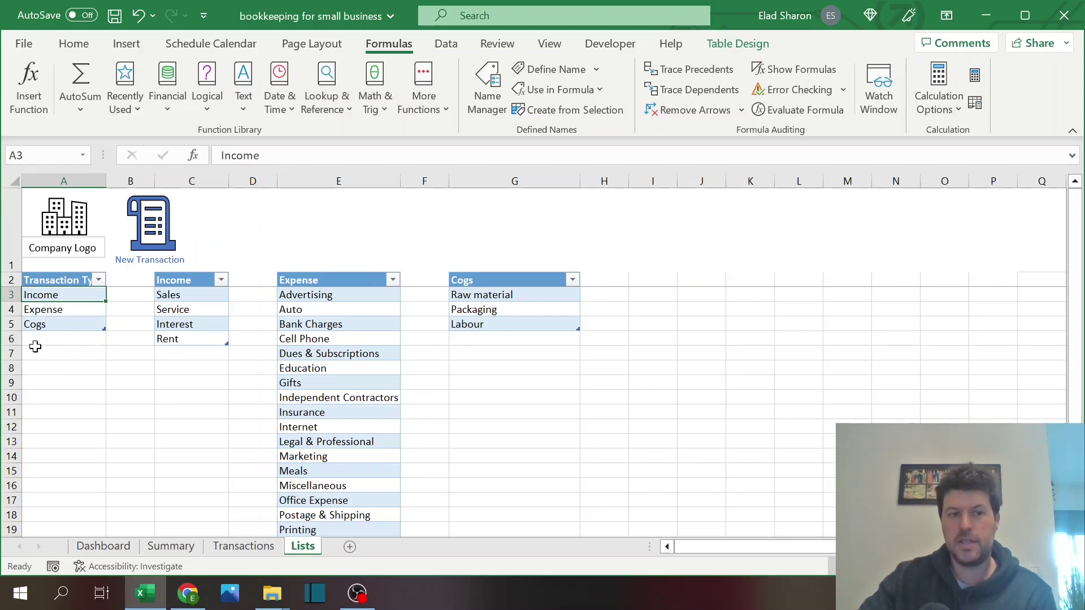
pyautogui.click(63, 310)
pyautogui.click(66, 326)
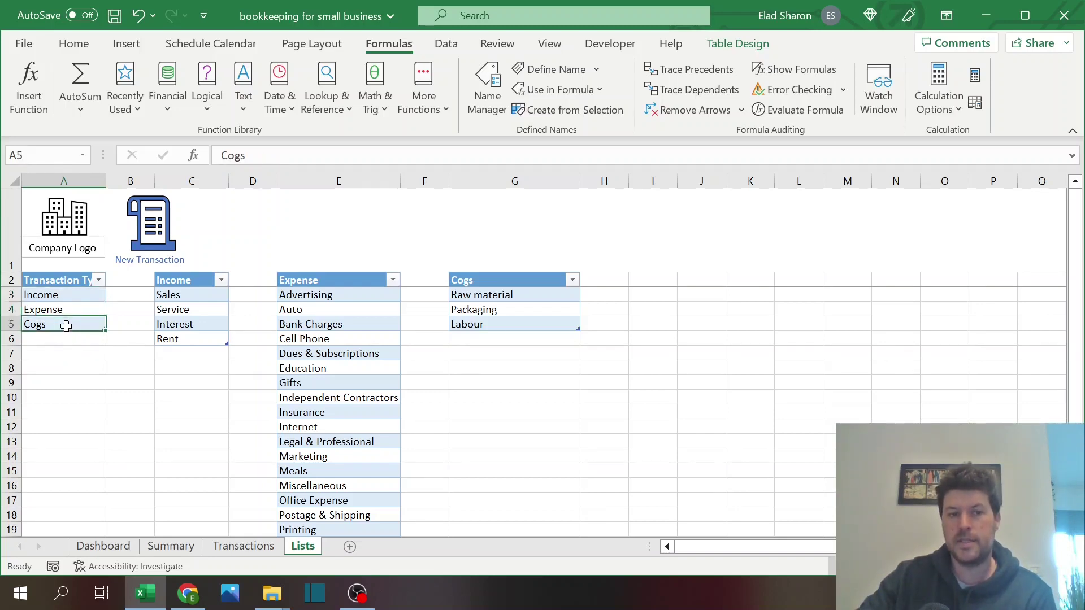
# - Reselect the four table headers and nearby cells, finishing on empty cell J2
pyautogui.click(50, 274)
pyautogui.click(51, 280)
pyautogui.click(194, 281)
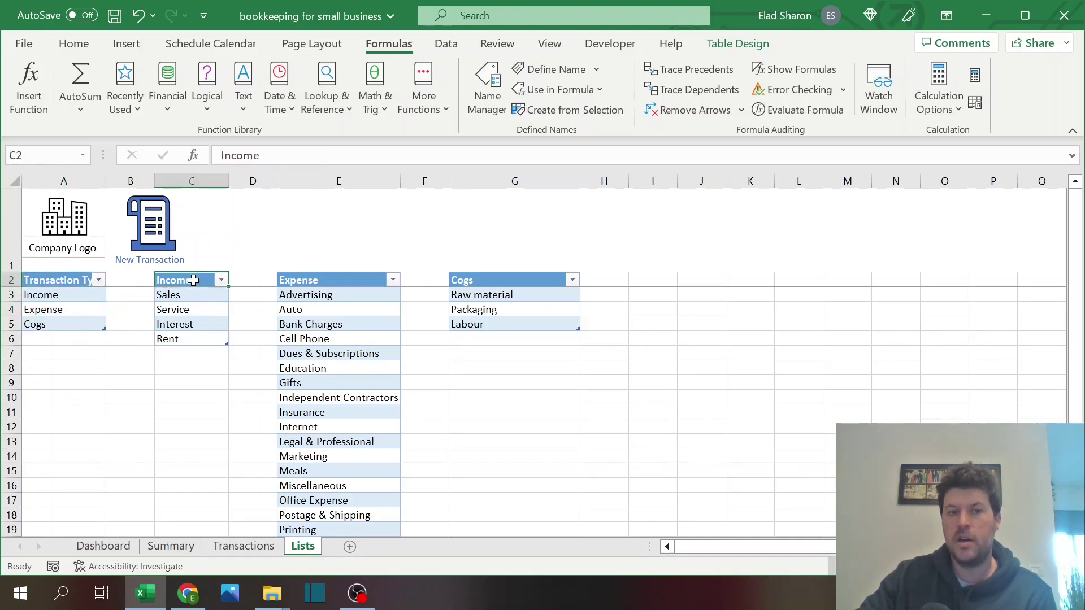
pyautogui.click(343, 281)
pyautogui.click(514, 280)
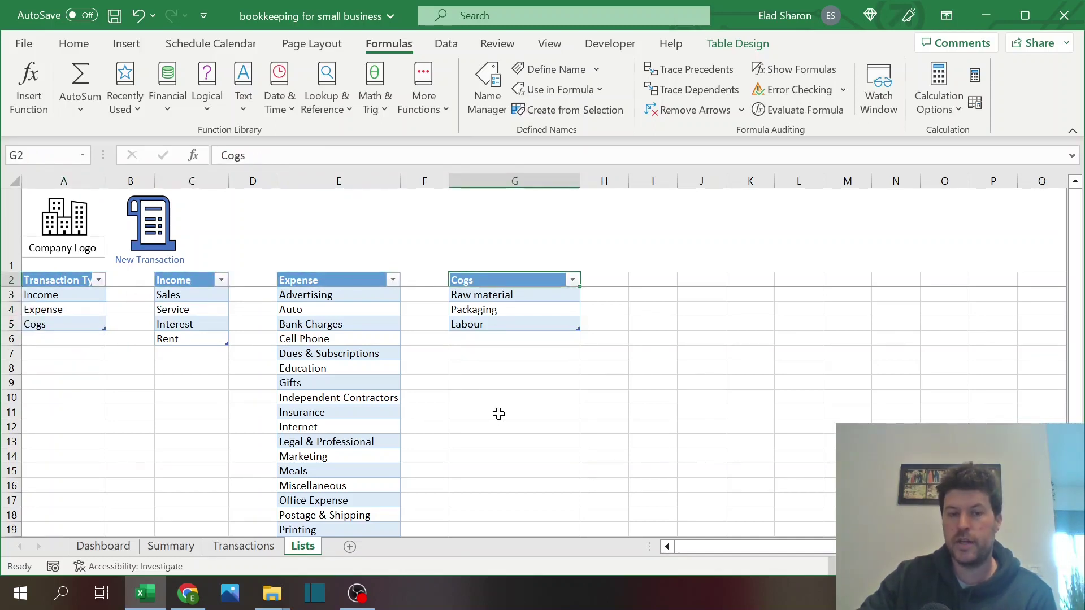
pyautogui.click(191, 372)
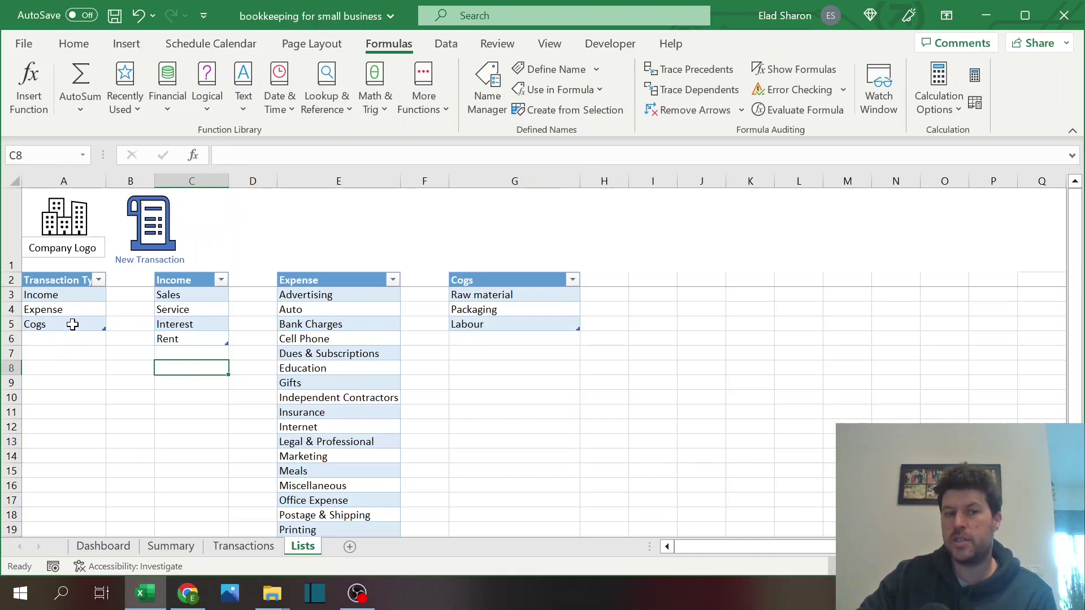
pyautogui.click(73, 324)
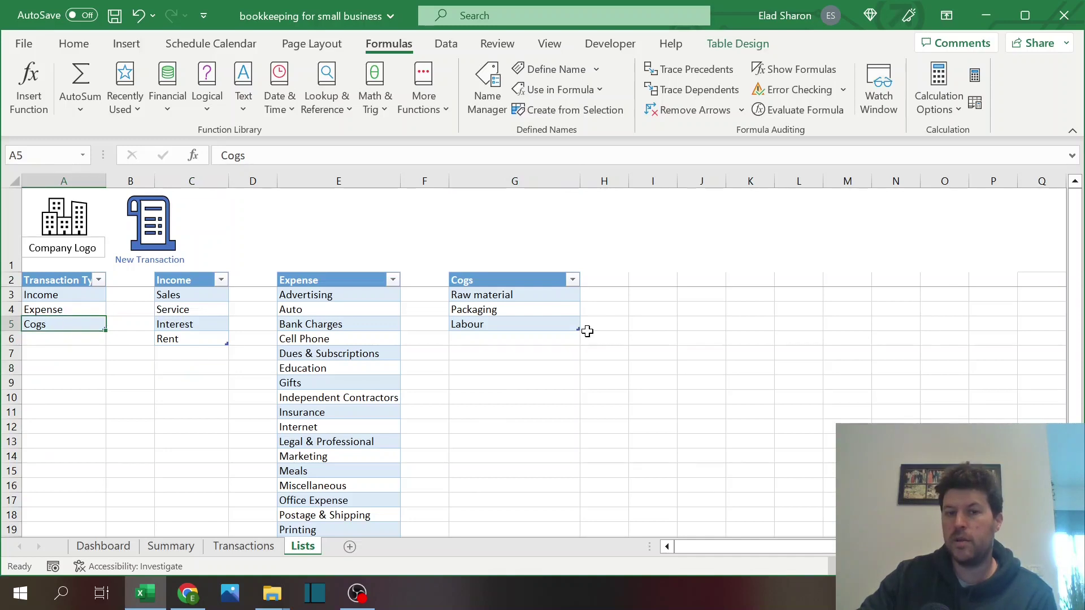
pyautogui.click(702, 279)
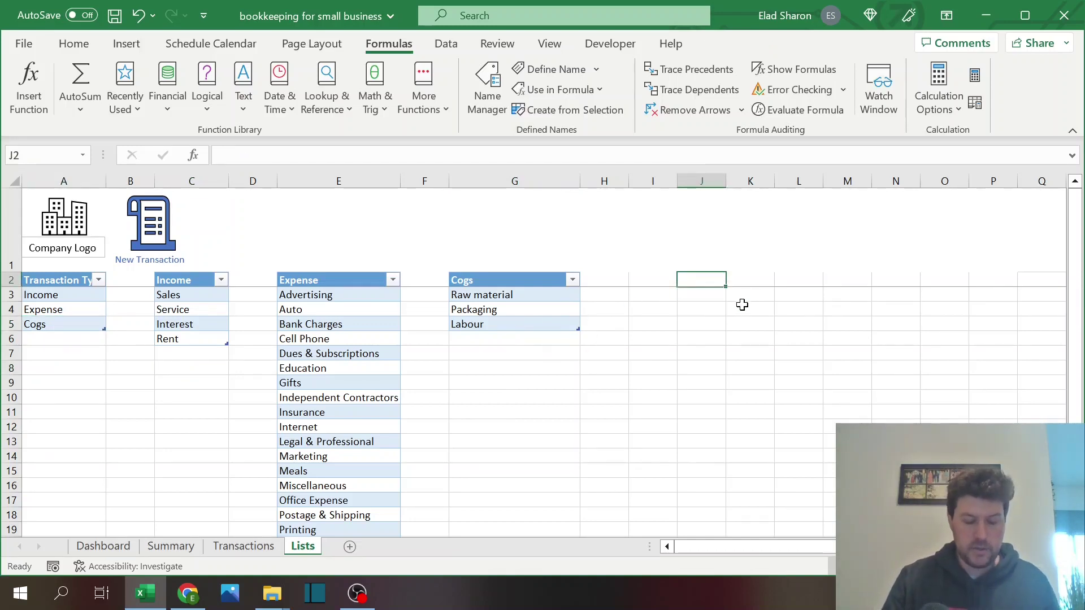
pyautogui.write('Cogs')
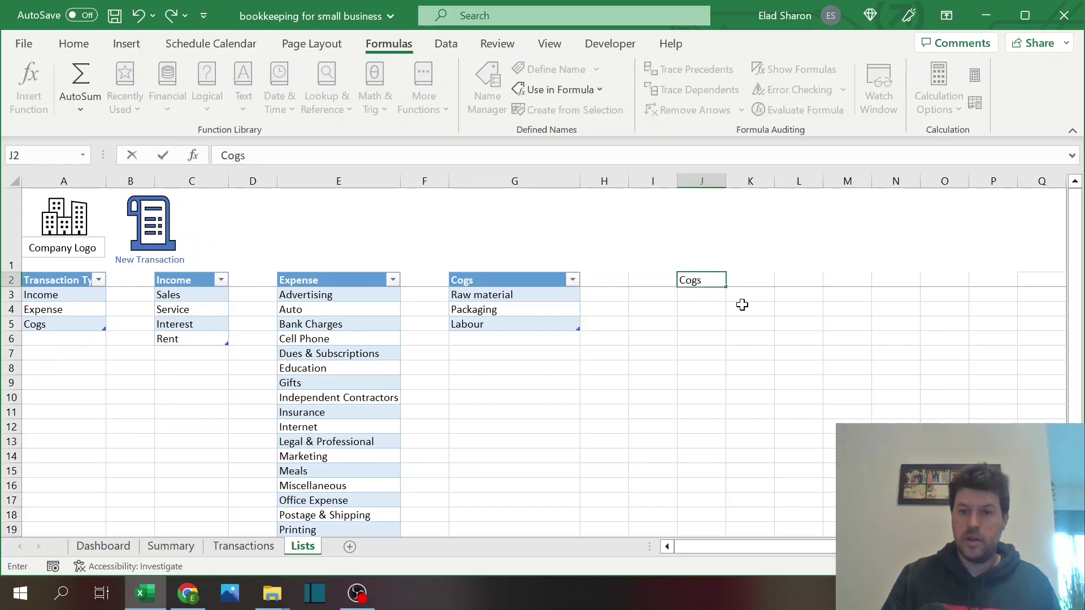
pyautogui.press('Return')
pyautogui.write('1')
pyautogui.press('Return')
pyautogui.write('2')
pyautogui.press('Return')
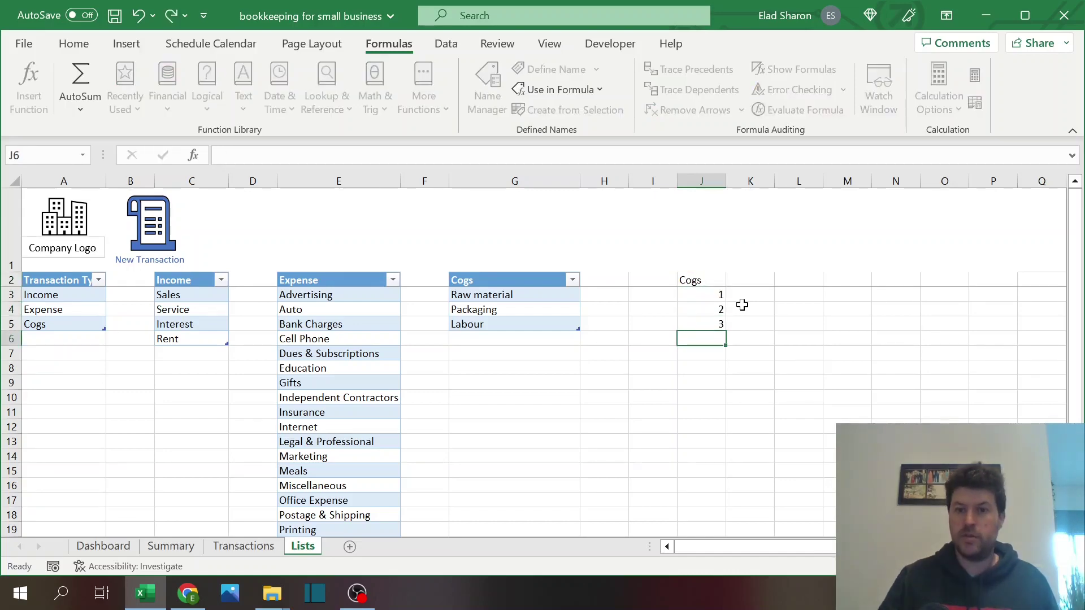
pyautogui.write('3')
pyautogui.press('Return')
pyautogui.moveTo(717, 285); pyautogui.dragTo(722, 326)
pyautogui.click(130, 44)
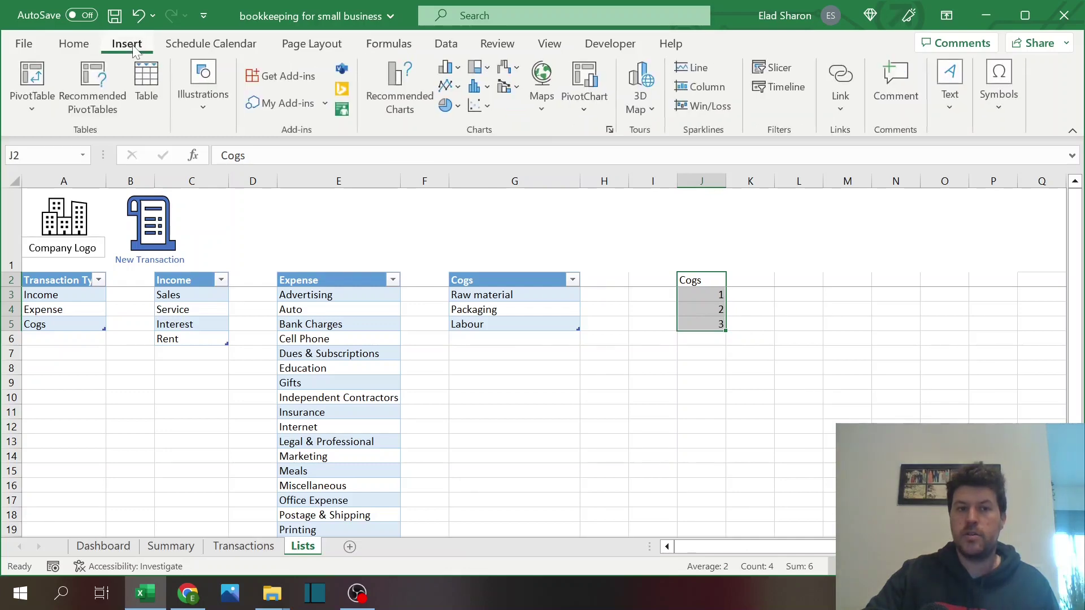
pyautogui.click(148, 86)
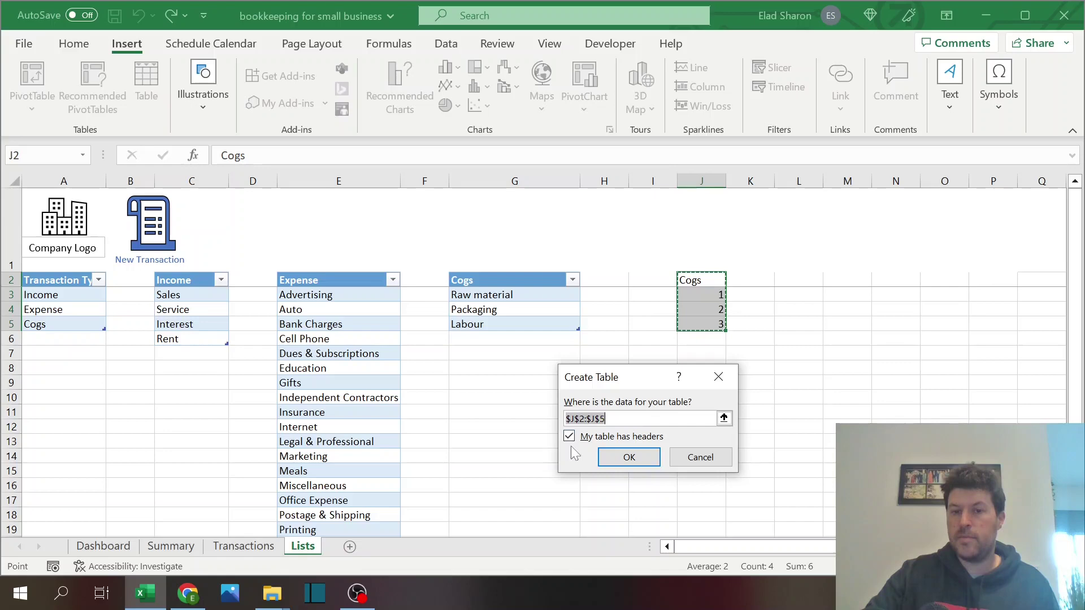
pyautogui.click(629, 458)
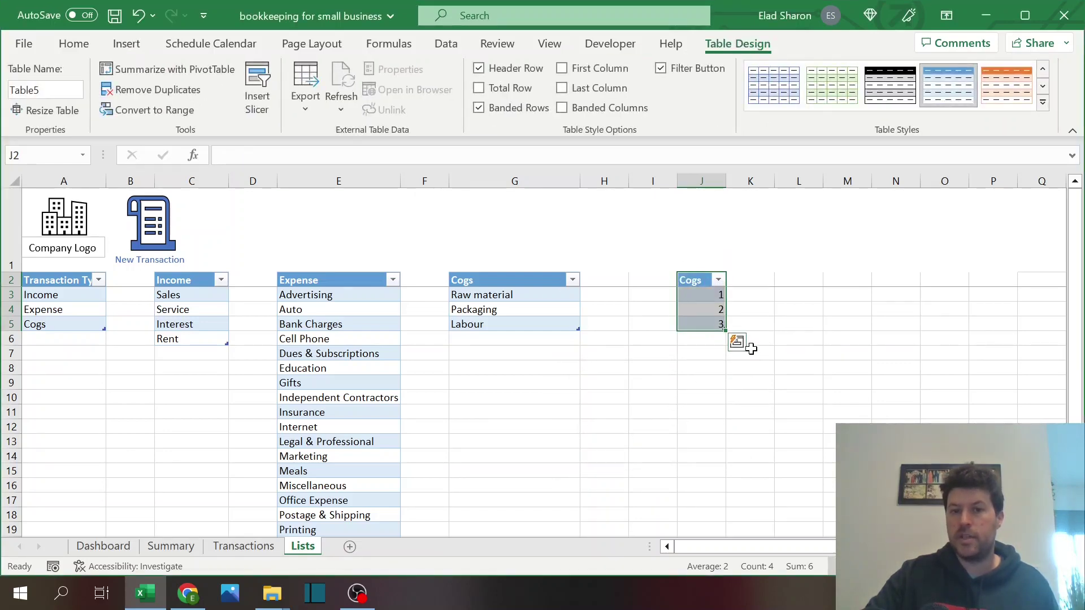
pyautogui.click(762, 311)
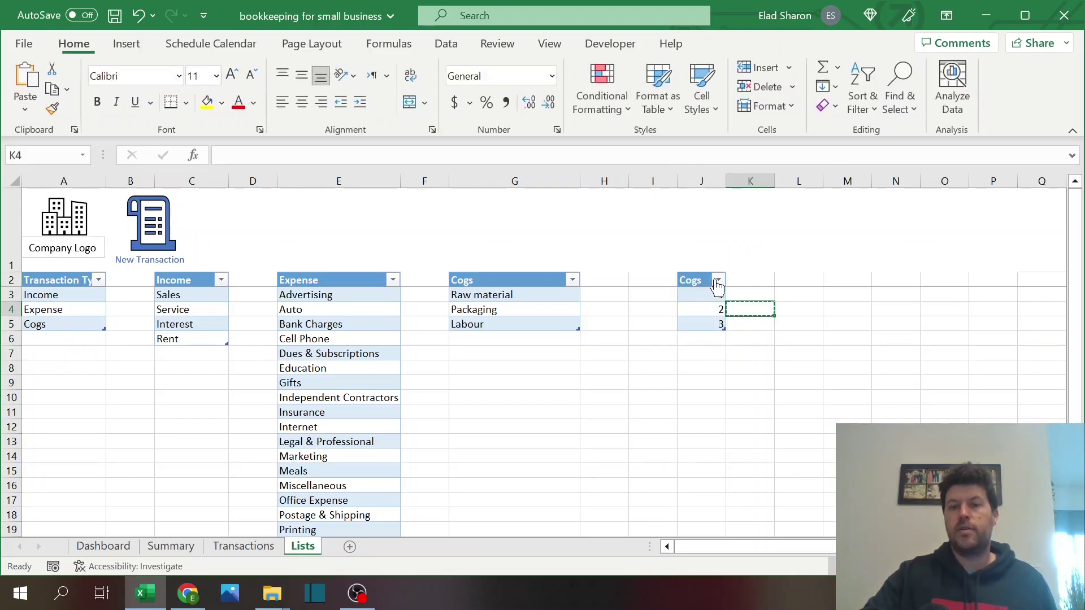
pyautogui.hotkey('ctrl', 'c')
pyautogui.moveTo(704, 280); pyautogui.dragTo(703, 319)
pyautogui.hotkey('ctrl', 'v')
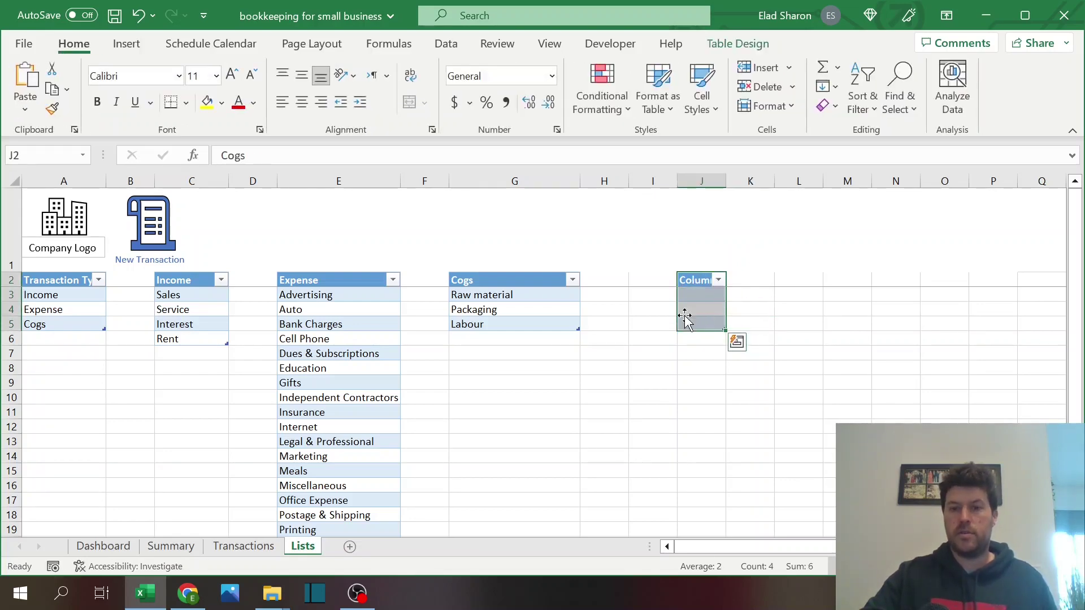
pyautogui.click(664, 351)
pyautogui.hotkey('ctrl', 'c')
pyautogui.moveTo(701, 281); pyautogui.dragTo(701, 367)
pyautogui.click(646, 310)
pyautogui.click(649, 367)
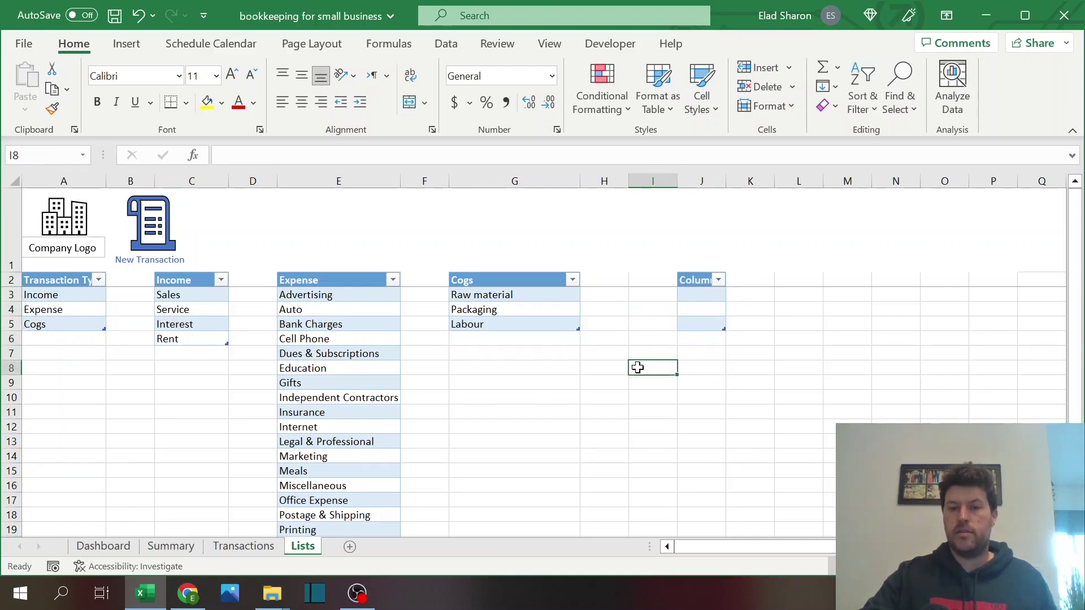
pyautogui.hotkey('ctrl', 'c')
pyautogui.moveTo(675, 252); pyautogui.dragTo(717, 382)
pyautogui.press('Delete')
pyautogui.click(654, 328)
pyautogui.press('Escape')
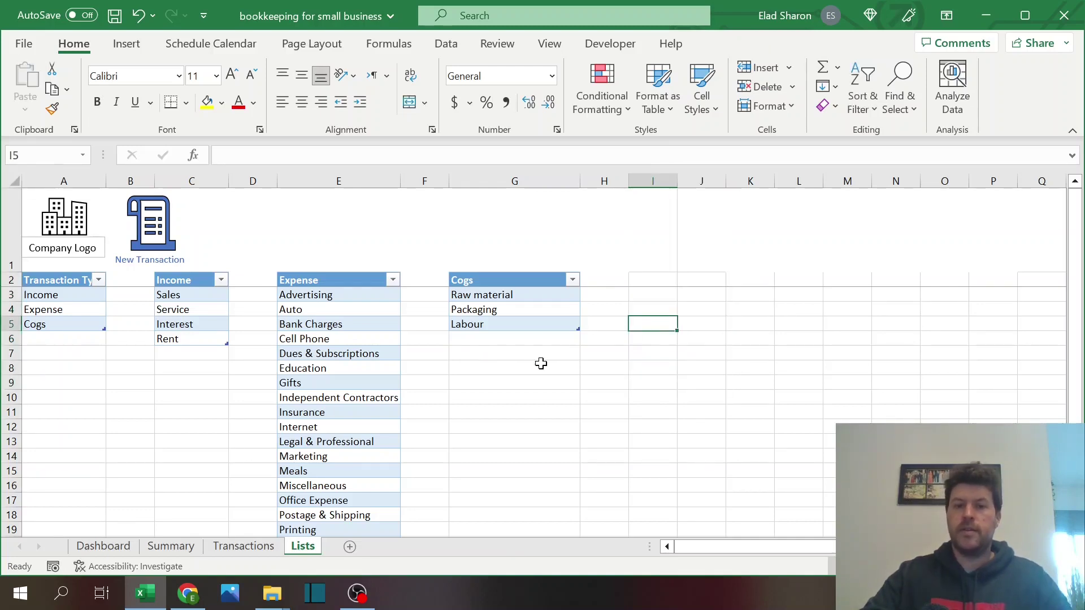
# - Add 1 in G6 as a trial Cogs table row, then delete that table row again
pyautogui.click(484, 351)
pyautogui.press('Up')
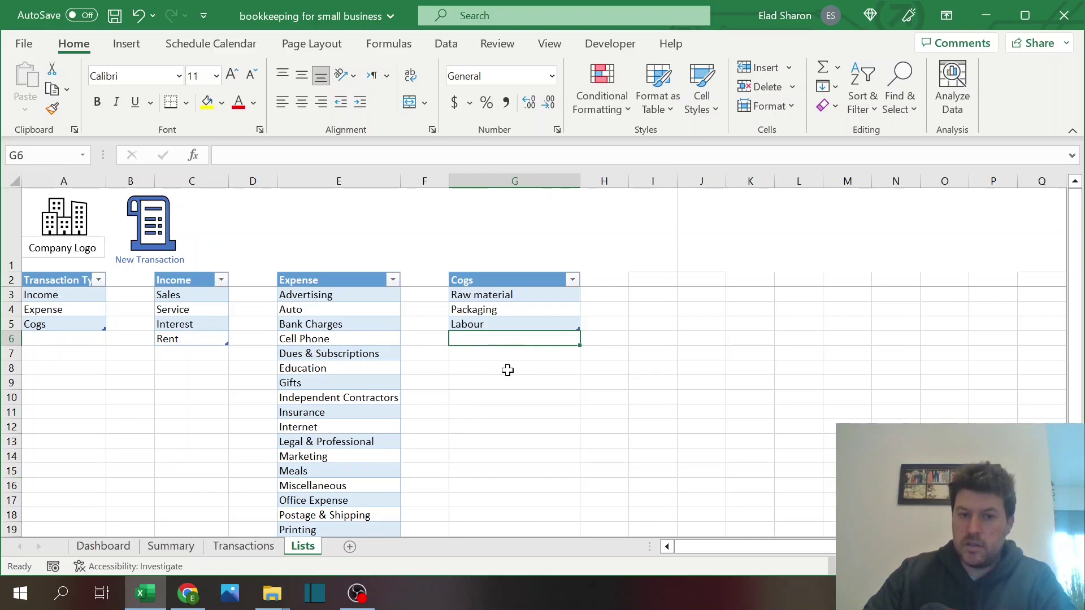
pyautogui.write('1')
pyautogui.press('Return')
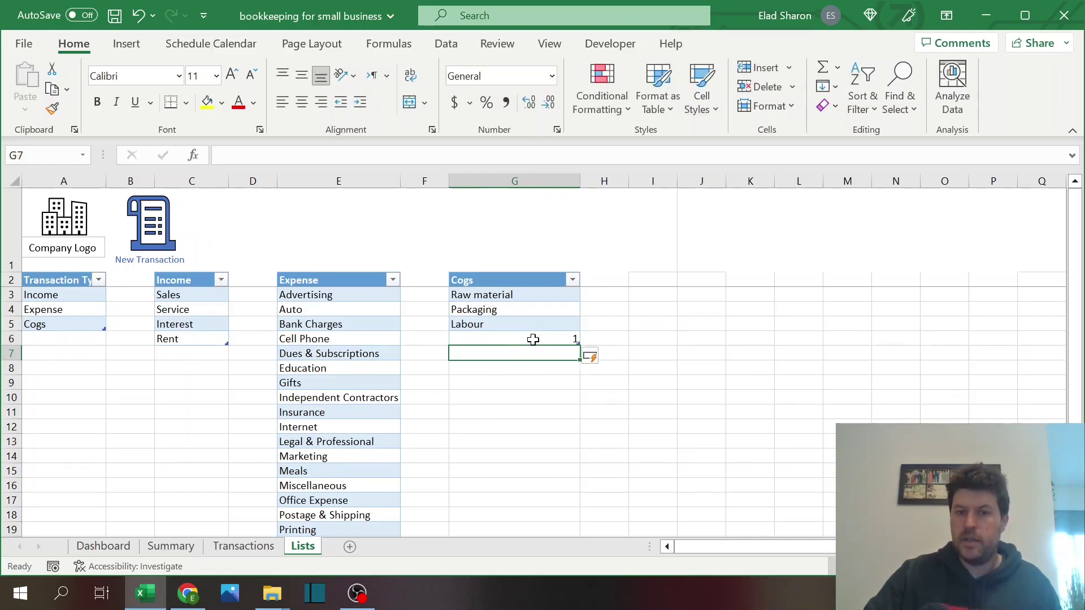
pyautogui.rightClick(533, 339)
pyautogui.moveTo(614, 249)
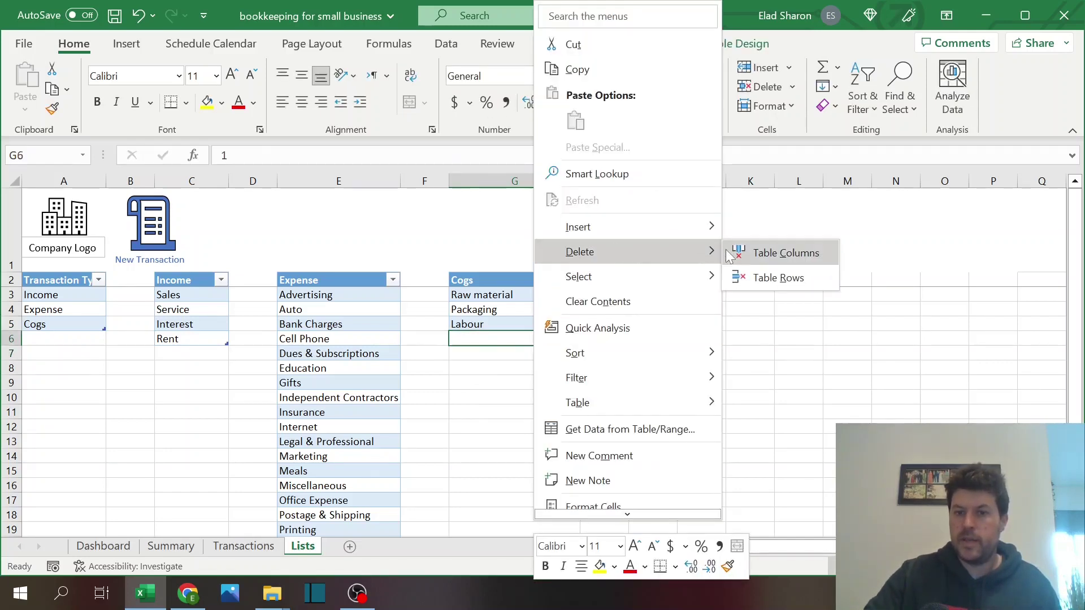
pyautogui.click(765, 280)
pyautogui.click(542, 396)
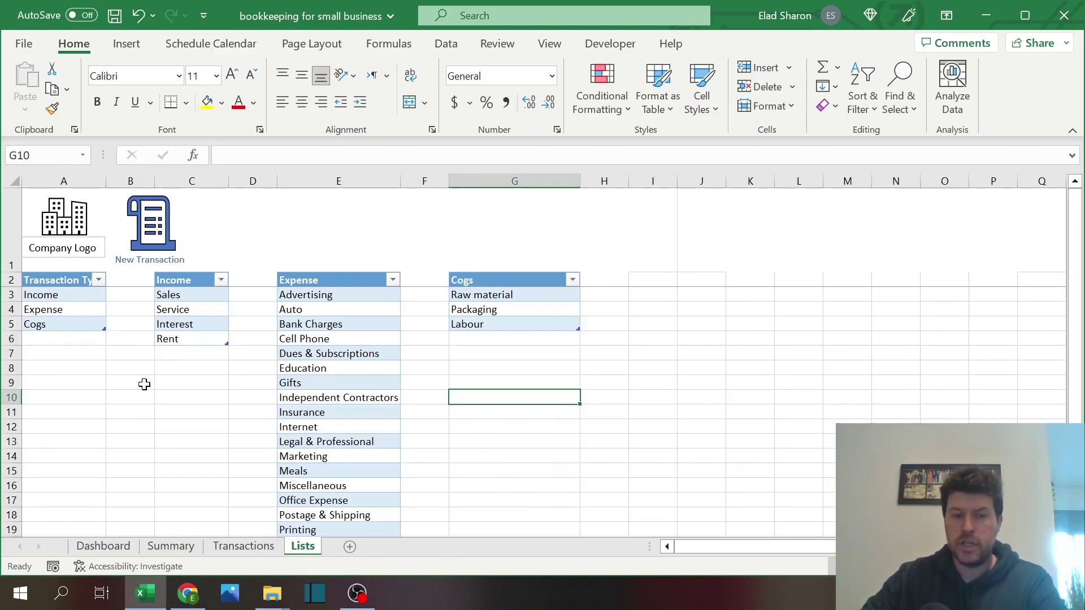
# - Cycle through the Transactions, Summary, Dashboard and Lists sheets, landing on Transactions
pyautogui.click(243, 545)
pyautogui.click(170, 546)
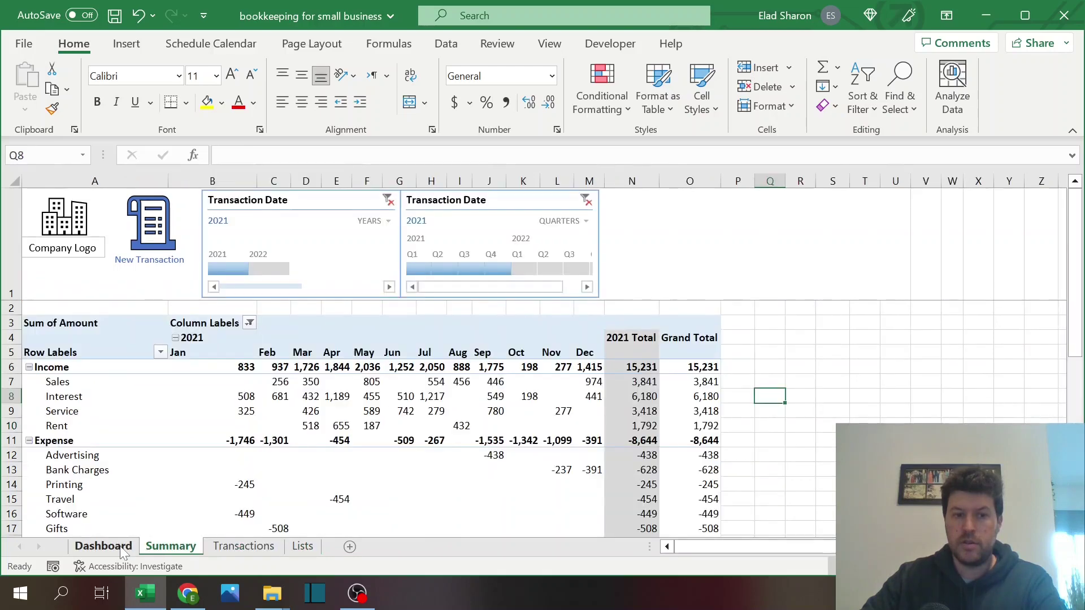
pyautogui.click(121, 549)
pyautogui.click(171, 546)
pyautogui.click(243, 546)
pyautogui.click(303, 546)
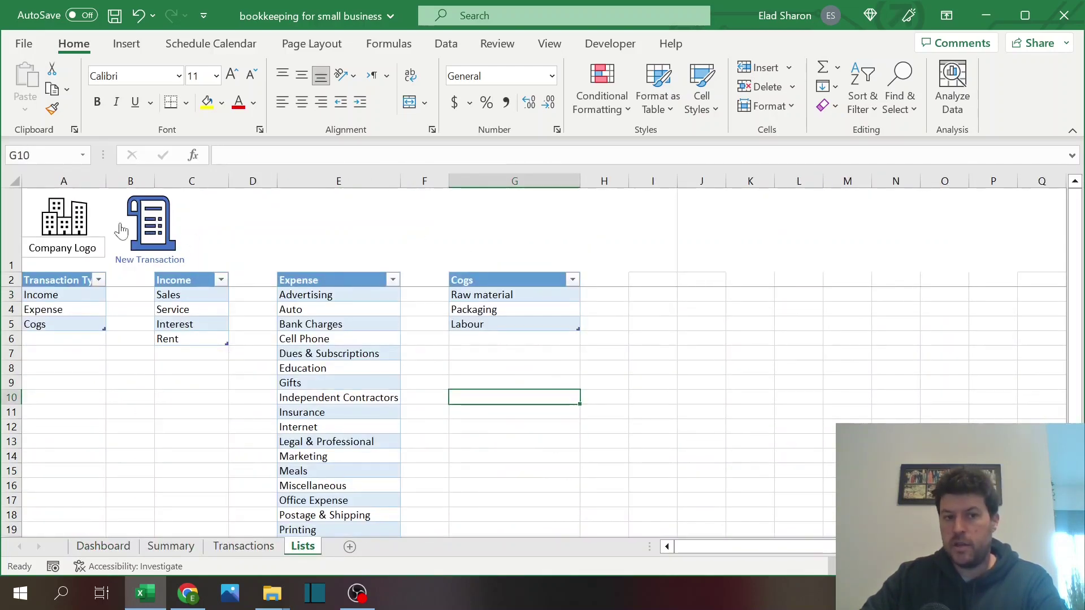
pyautogui.click(257, 549)
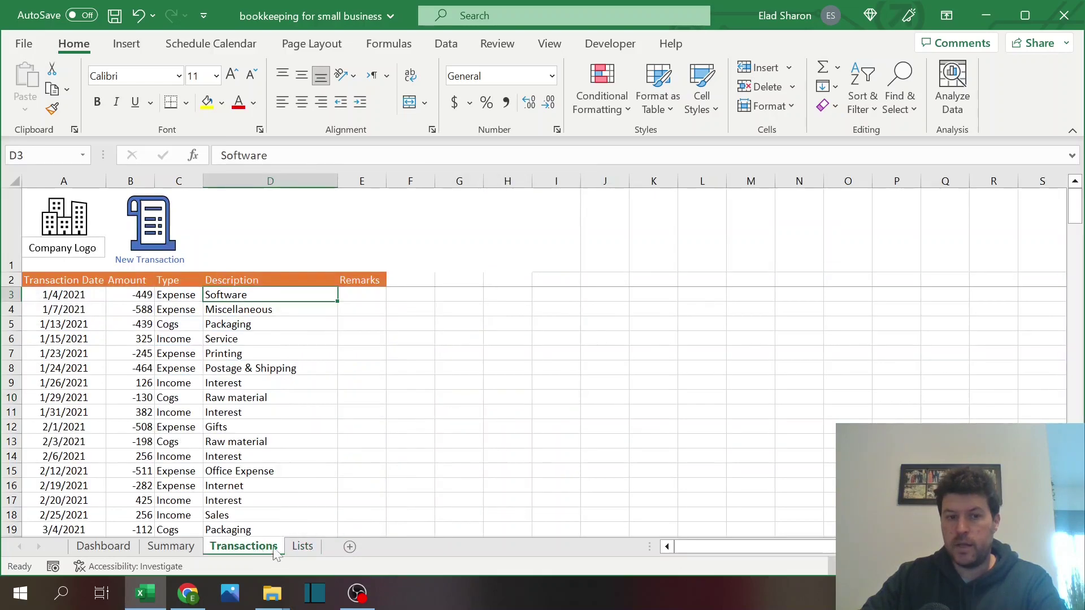
# - Compare the first transaction's Expense type and Software description with the Lists categories, then open the Add New Transaction form
pyautogui.click(332, 281)
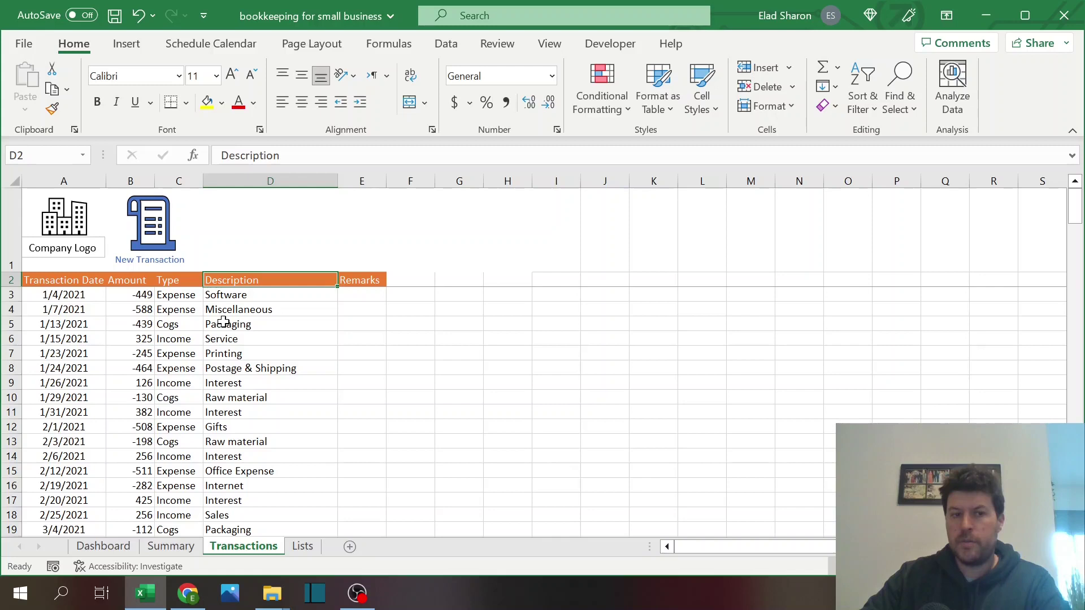
pyautogui.click(81, 295)
pyautogui.click(136, 296)
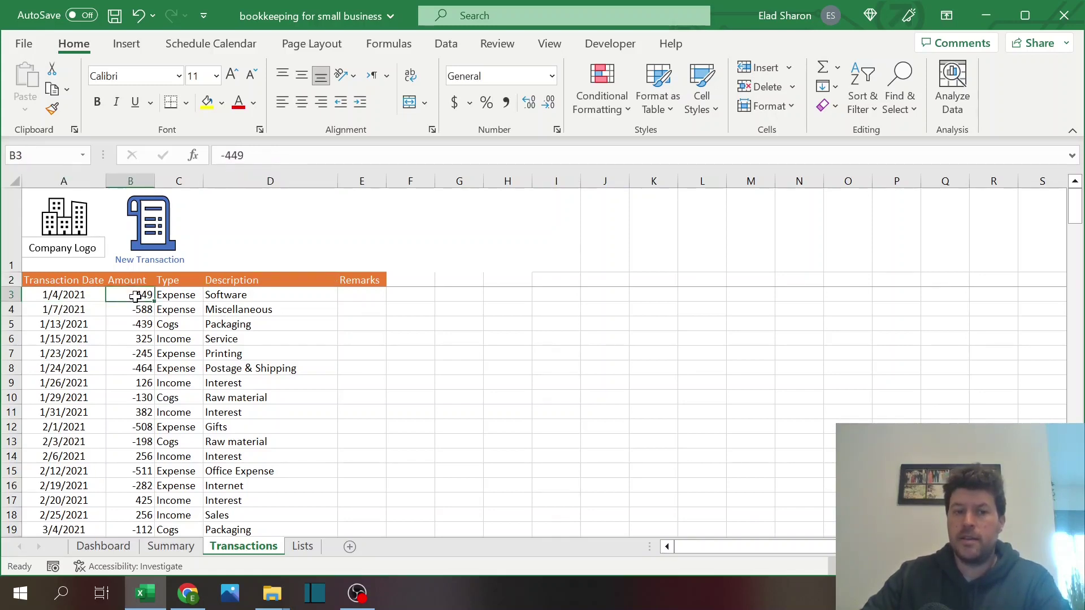
pyautogui.click(193, 297)
pyautogui.click(302, 545)
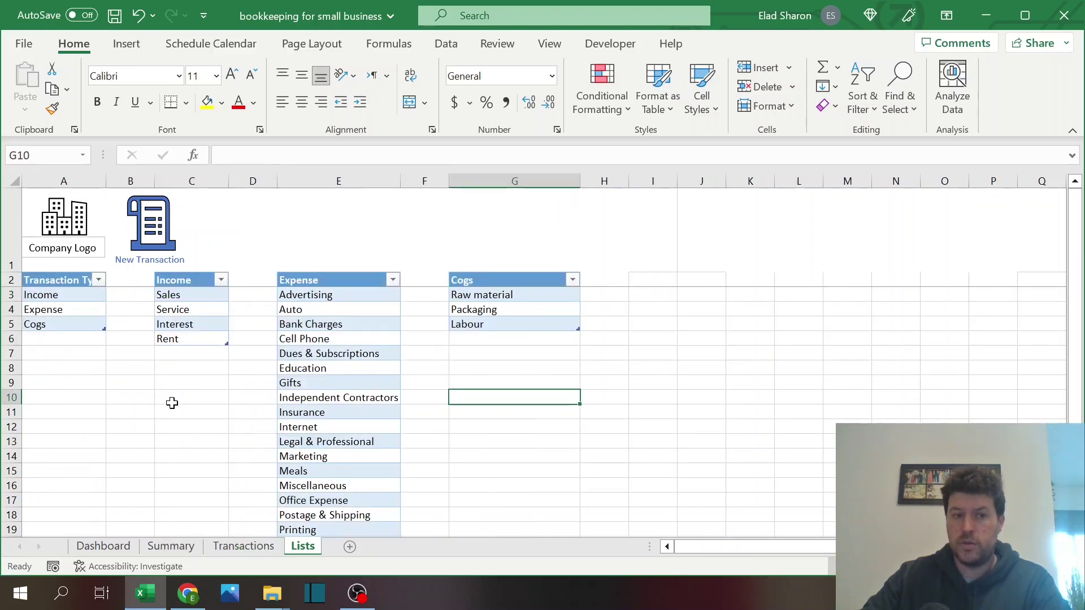
pyautogui.click(243, 545)
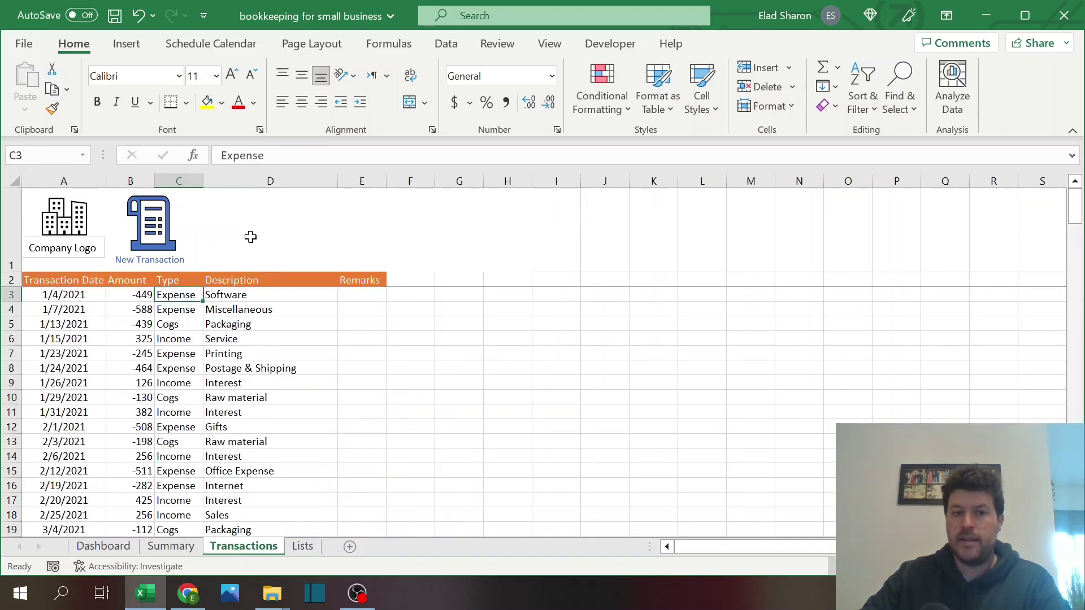
pyautogui.click(249, 293)
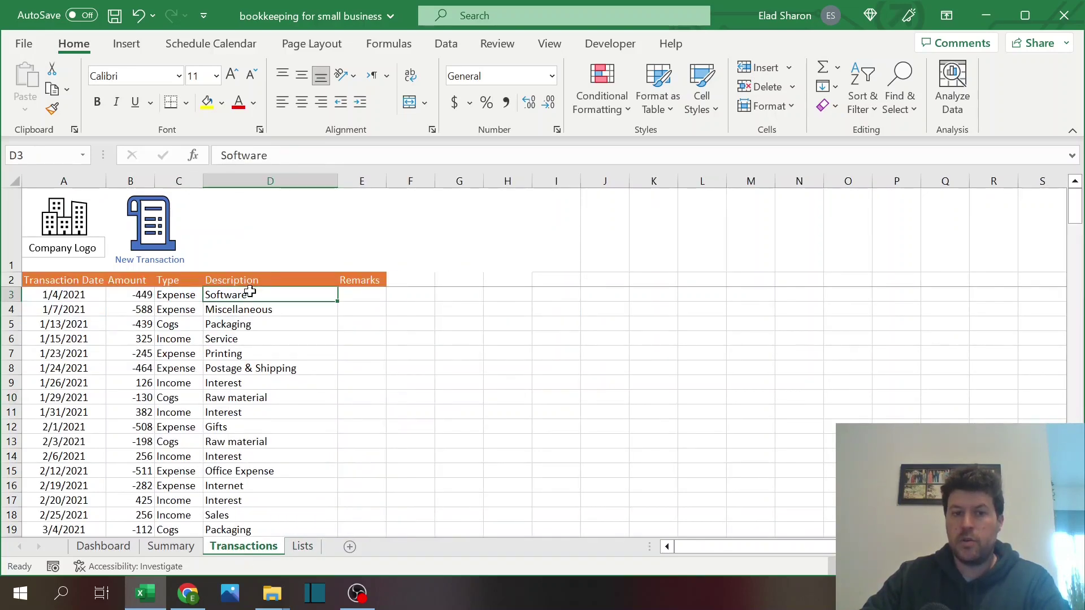
pyautogui.click(302, 546)
pyautogui.click(243, 546)
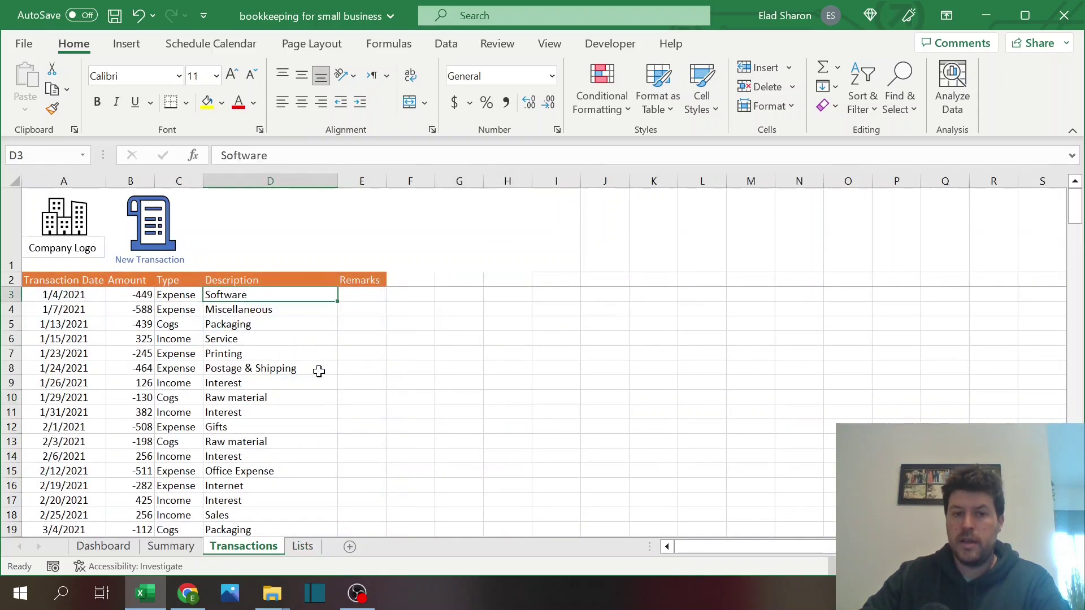
pyautogui.click(362, 296)
pyautogui.click(310, 297)
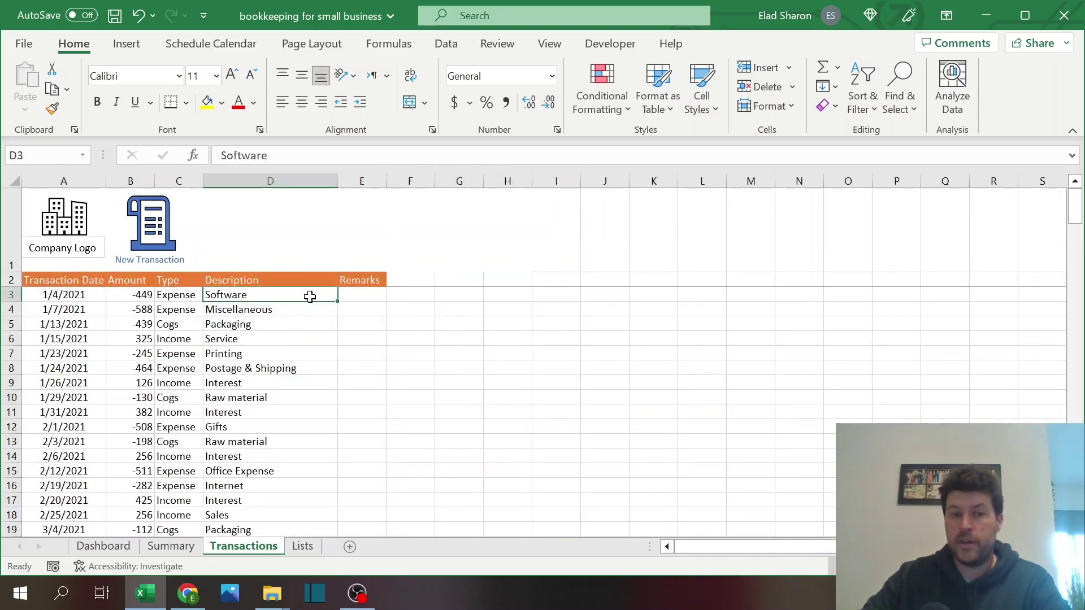
pyautogui.click(156, 247)
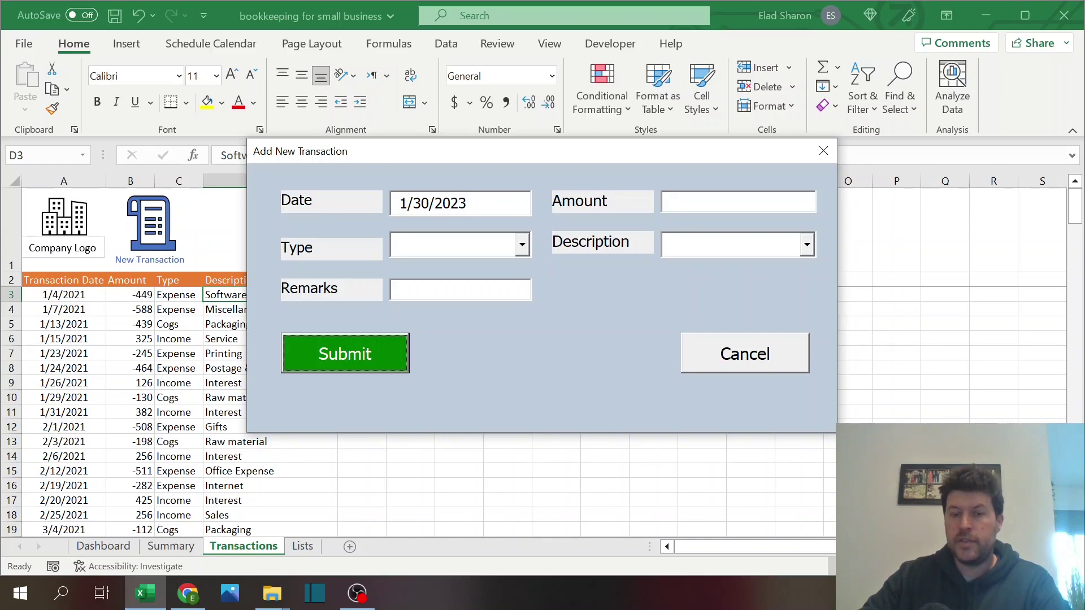
# - Preview the description choices for Income, Expense and Cogs, leaving the type set to Cogs
pyautogui.click(467, 202)
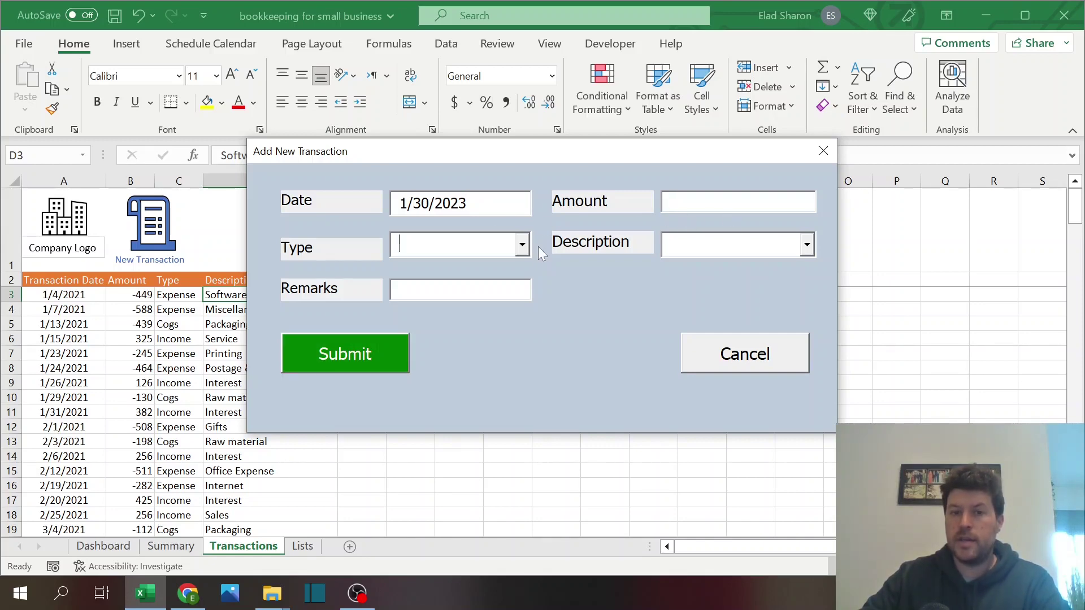
pyautogui.click(522, 245)
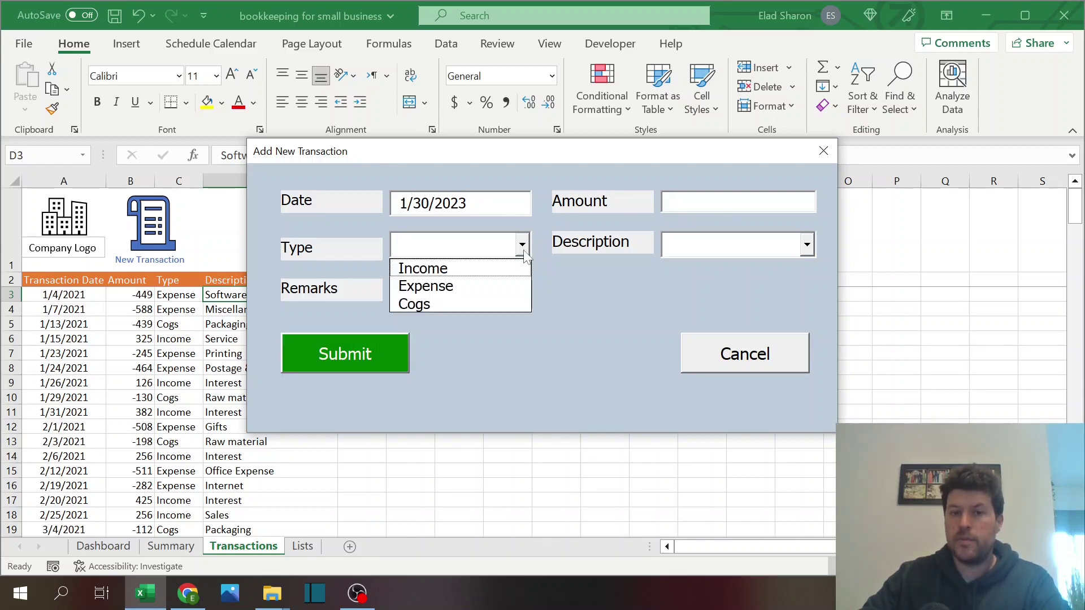
pyautogui.click(496, 269)
pyautogui.click(807, 244)
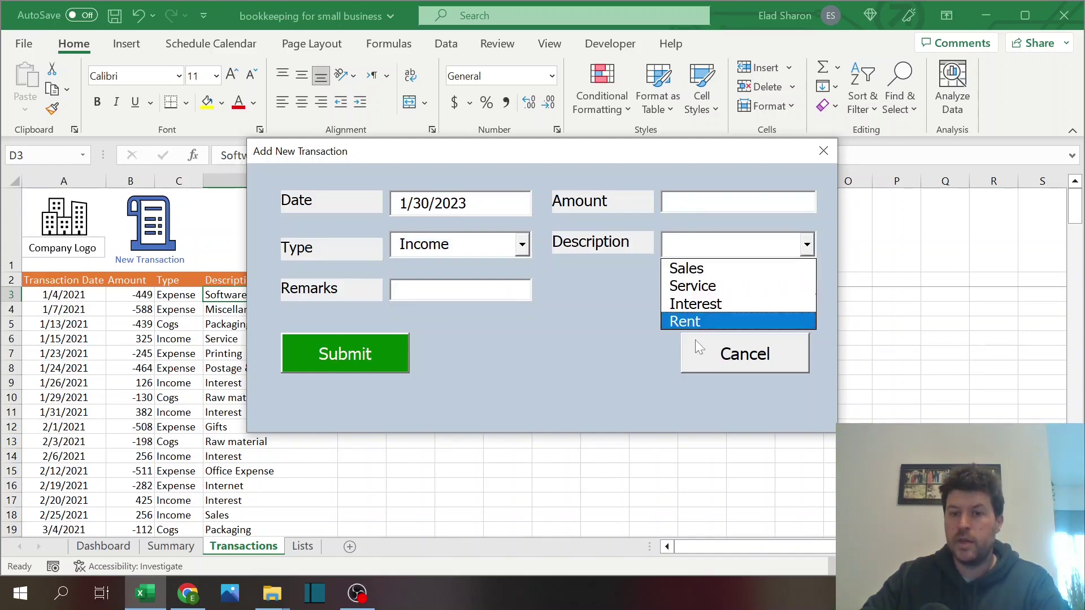
pyautogui.click(522, 244)
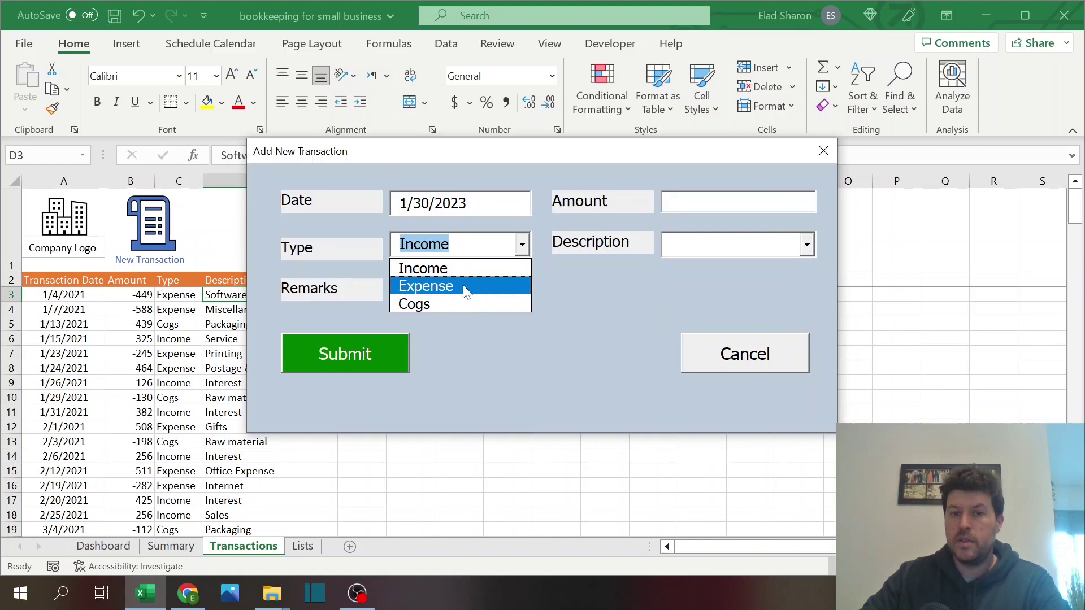
pyautogui.click(463, 287)
pyautogui.click(807, 244)
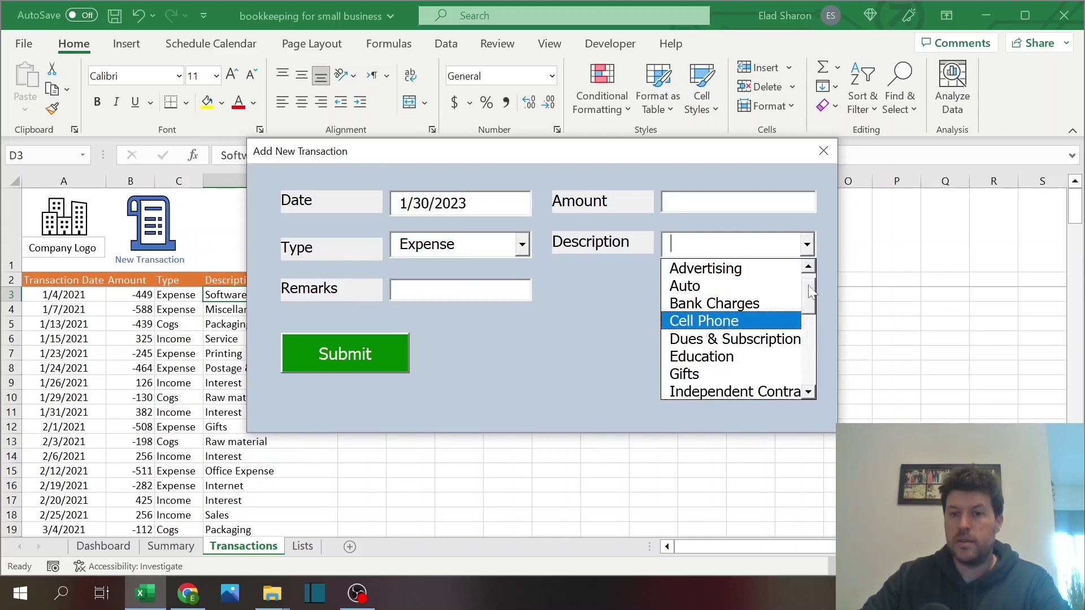
pyautogui.scroll(-5, 734, 321)
pyautogui.click(522, 245)
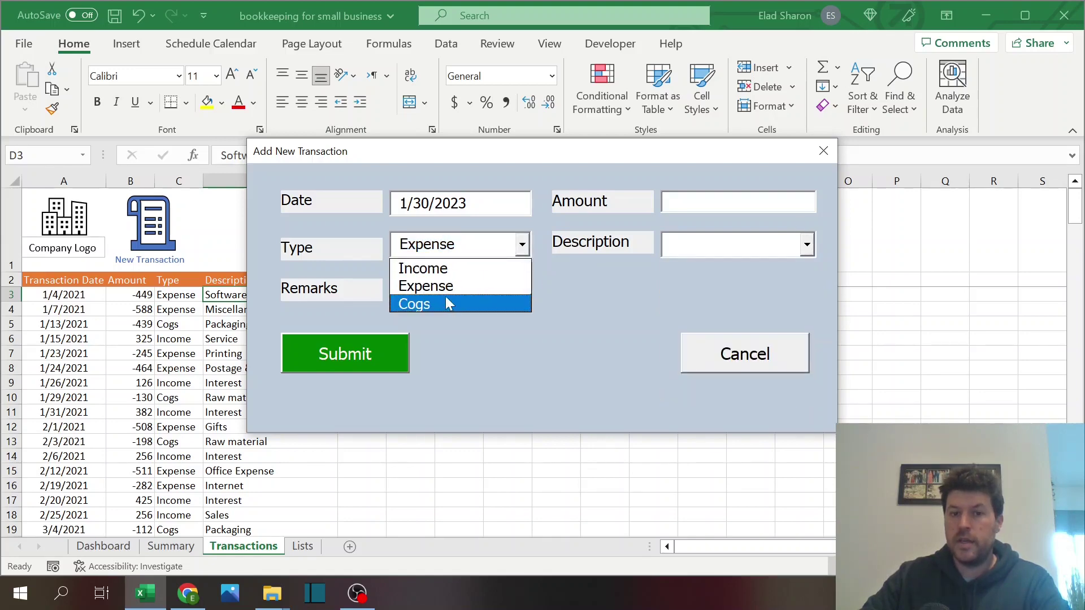
pyautogui.click(449, 302)
pyautogui.click(802, 244)
pyautogui.press('Escape')
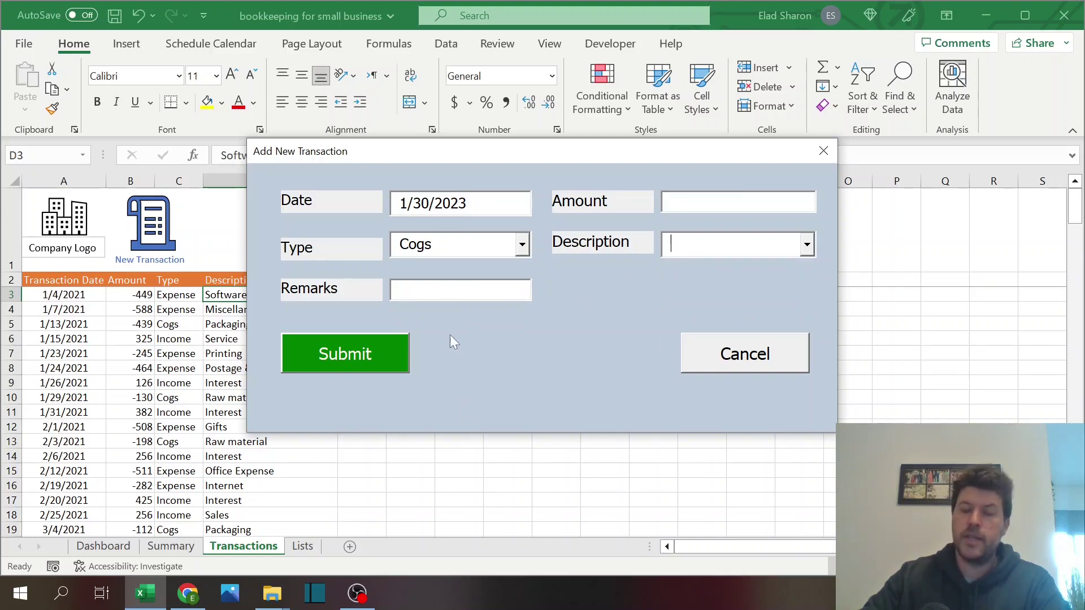
# - Enter amount 150, description Raw material and remark 'test', then submit the transaction
pyautogui.click(707, 203)
pyautogui.write('150')
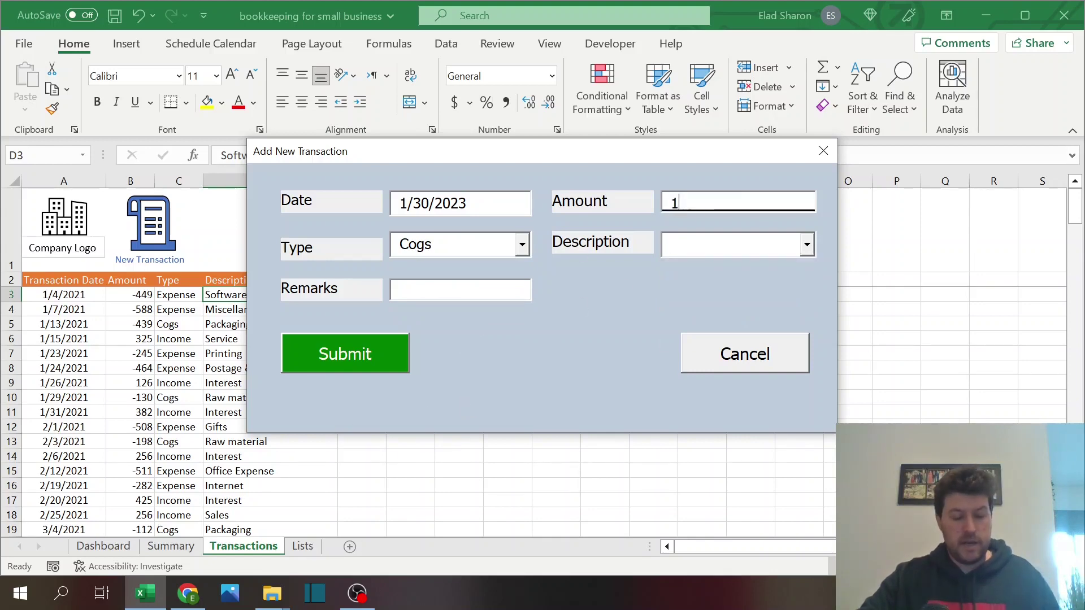
pyautogui.click(806, 244)
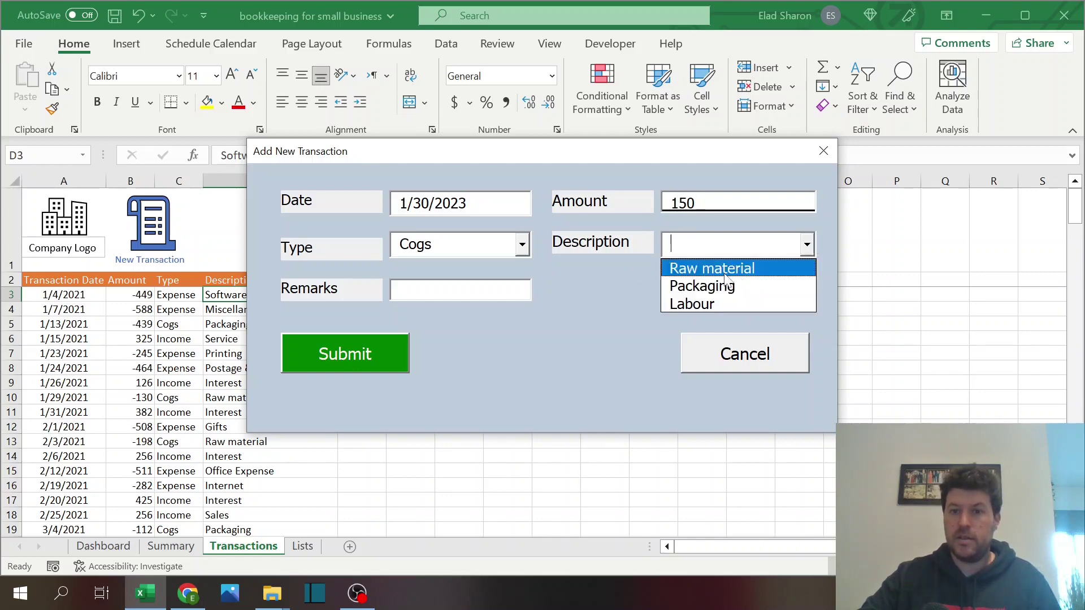
pyautogui.click(728, 266)
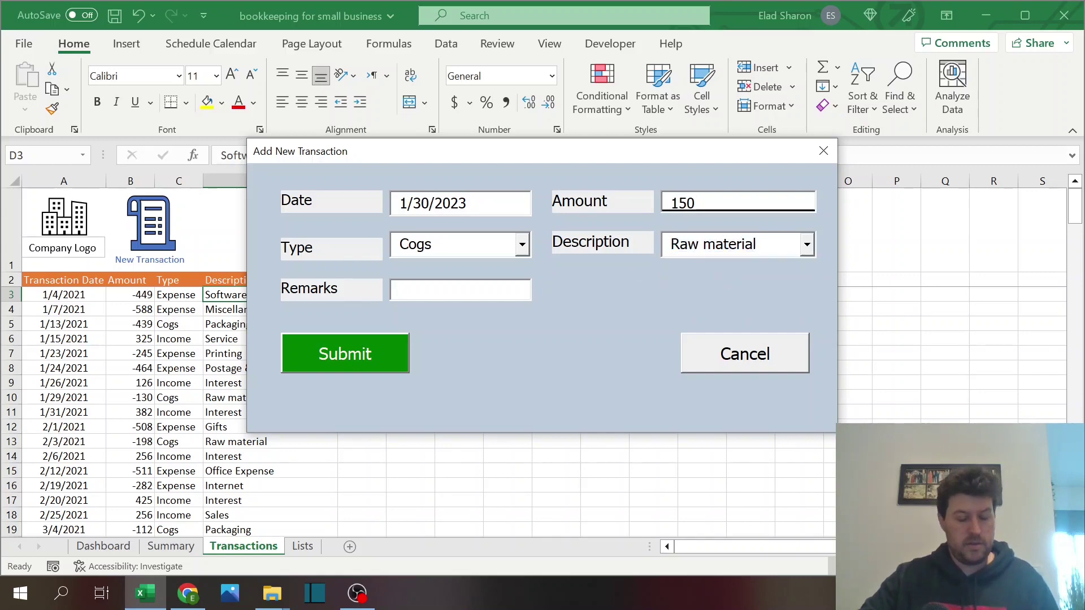
pyautogui.click(428, 290)
pyautogui.write('test')
pyautogui.click(362, 355)
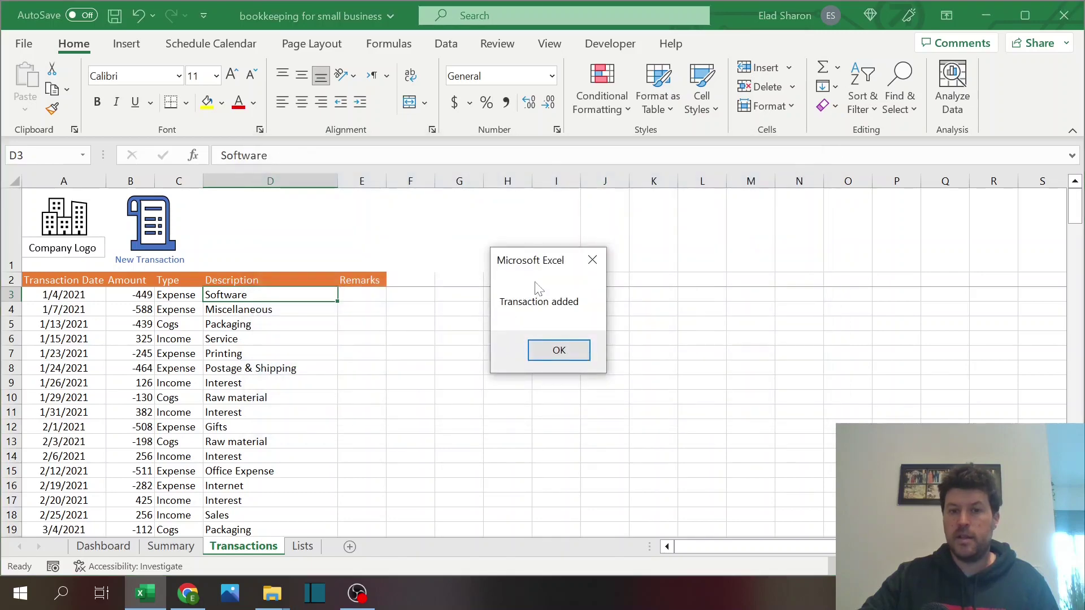
pyautogui.click(559, 350)
# - Check the new row 162 entry (-150, Cogs) and reopen the new-transaction form
pyautogui.scroll(-20, 283, 390)
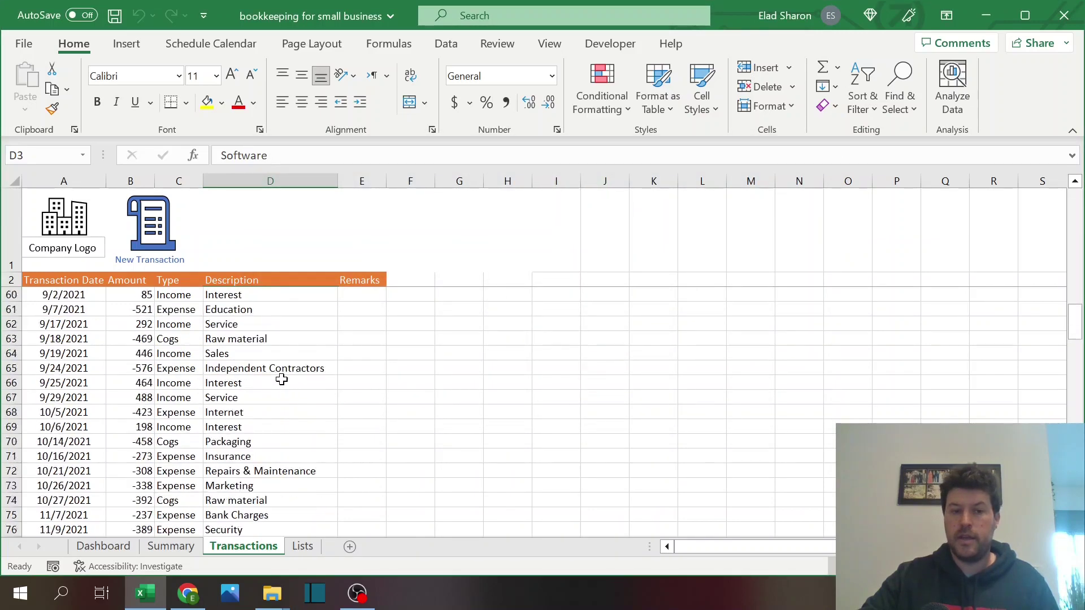
pyautogui.scroll(-12, 218, 390)
pyautogui.scroll(3, 218, 390)
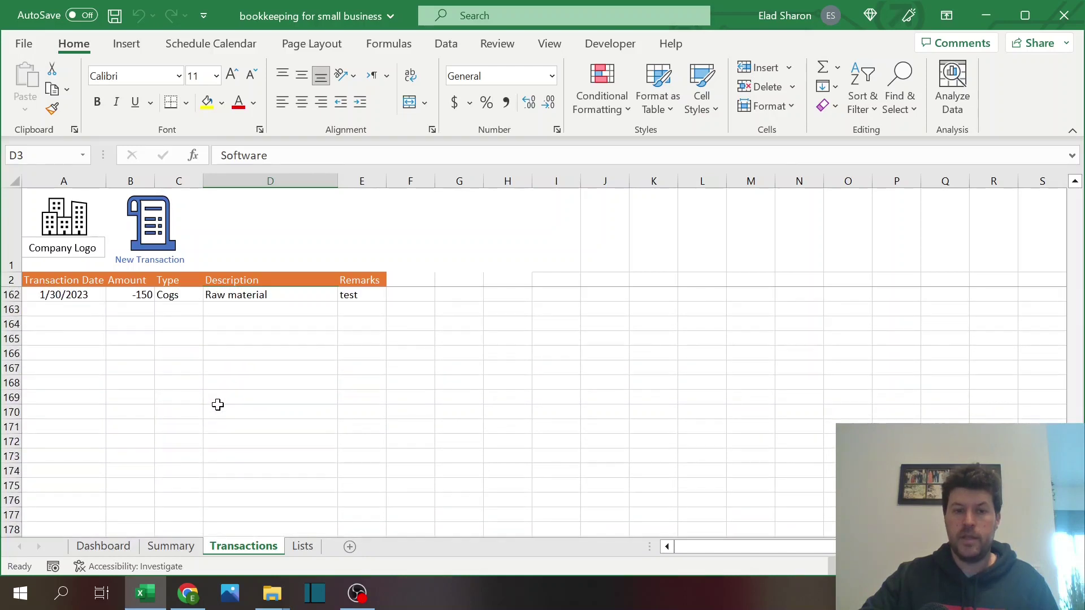
pyautogui.moveTo(88, 333); pyautogui.dragTo(332, 338)
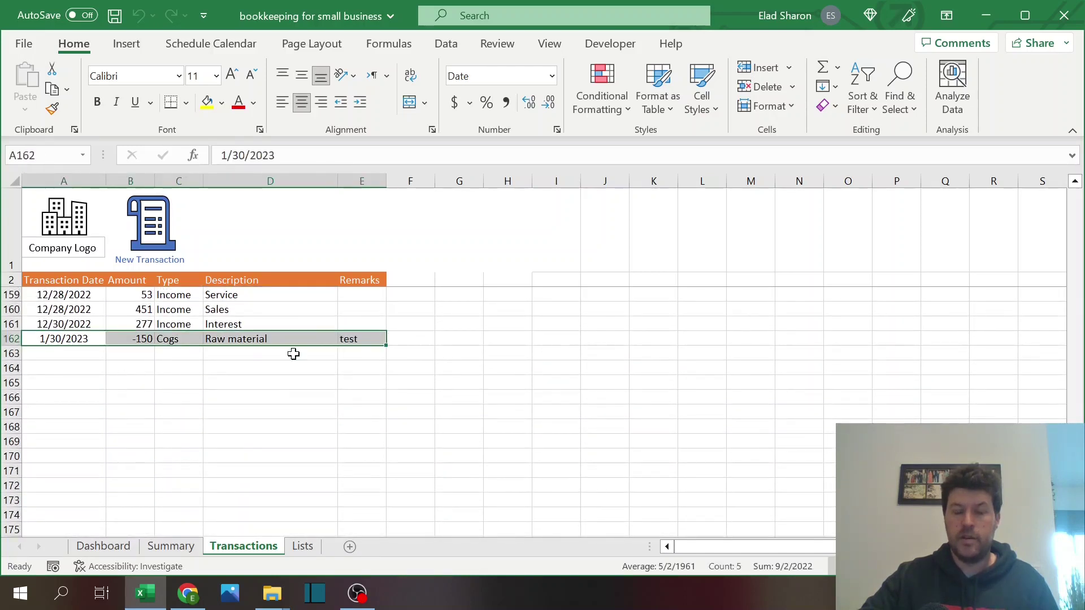
pyautogui.click(293, 354)
pyautogui.click(141, 353)
pyautogui.scroll(1, 146, 379)
pyautogui.click(126, 379)
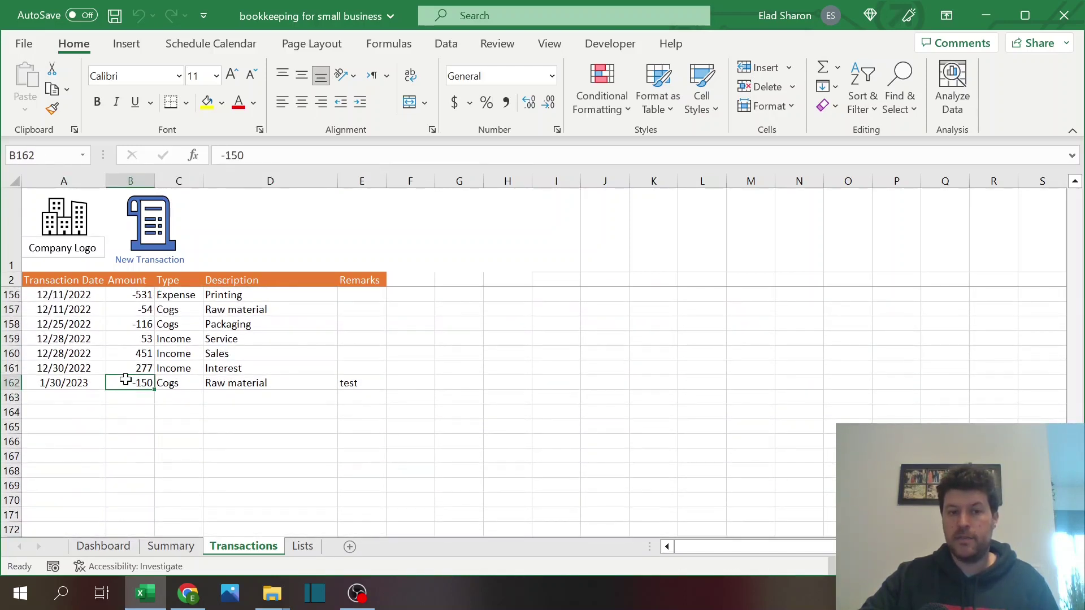
pyautogui.click(182, 387)
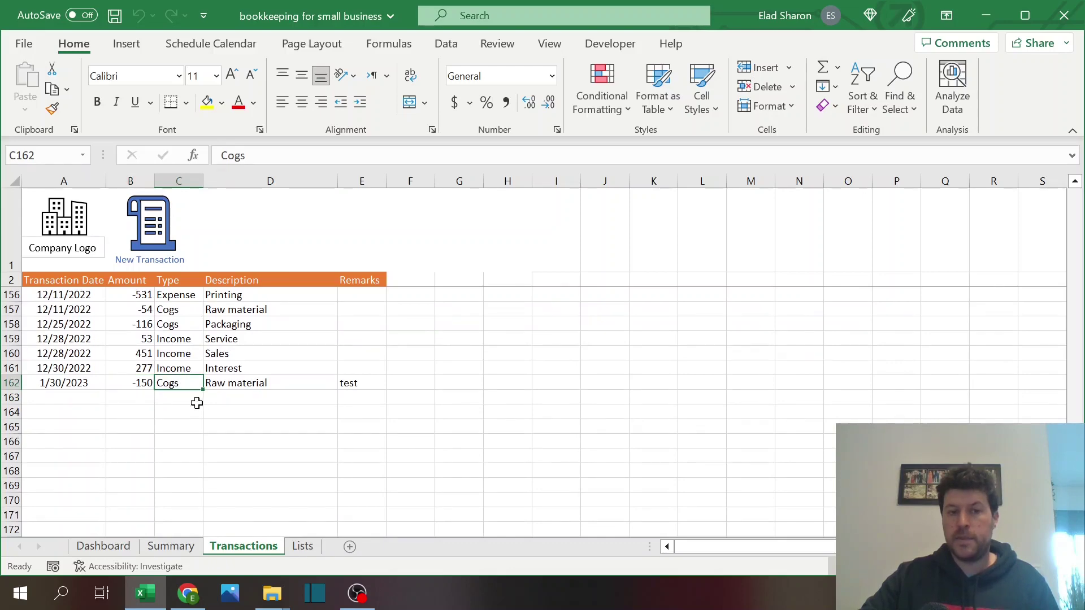
pyautogui.click(143, 358)
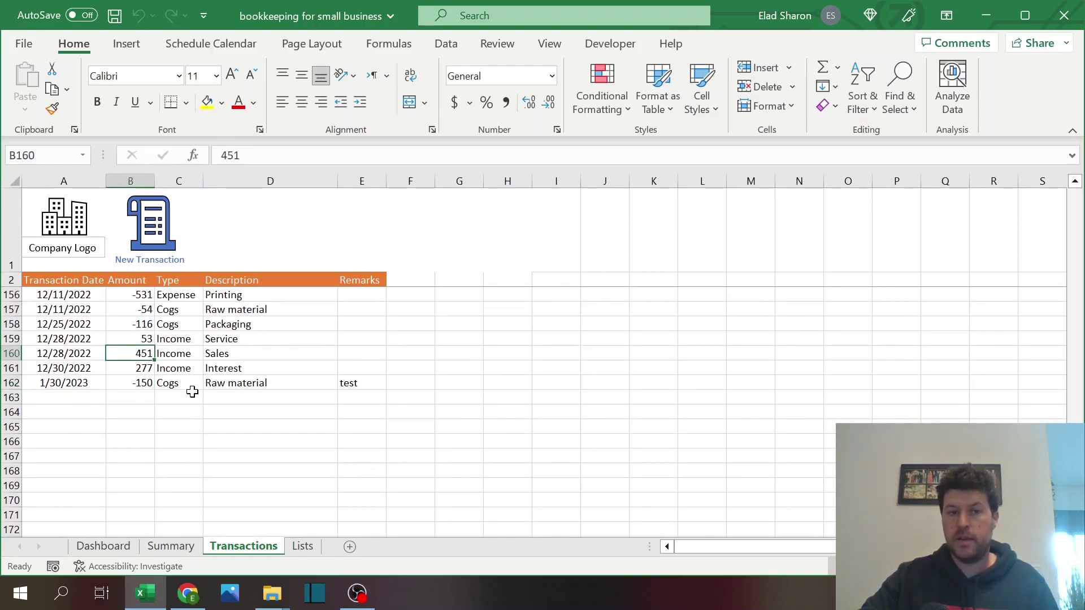
pyautogui.click(161, 264)
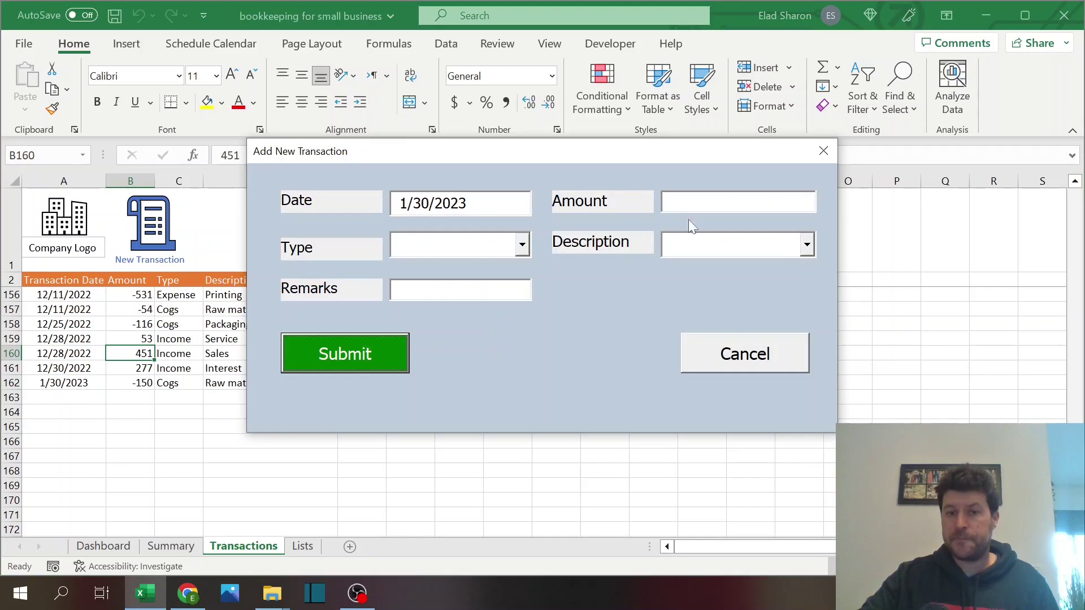
# - Submit the empty form, stop the type-mismatch macro, and delete the stray date in A163
pyautogui.click(398, 348)
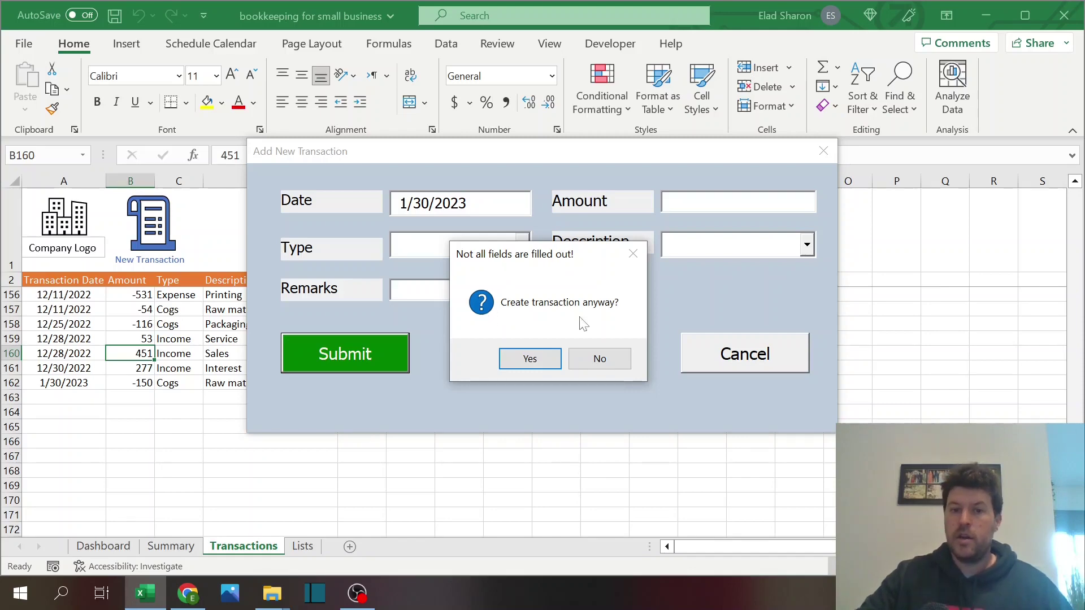
pyautogui.click(529, 359)
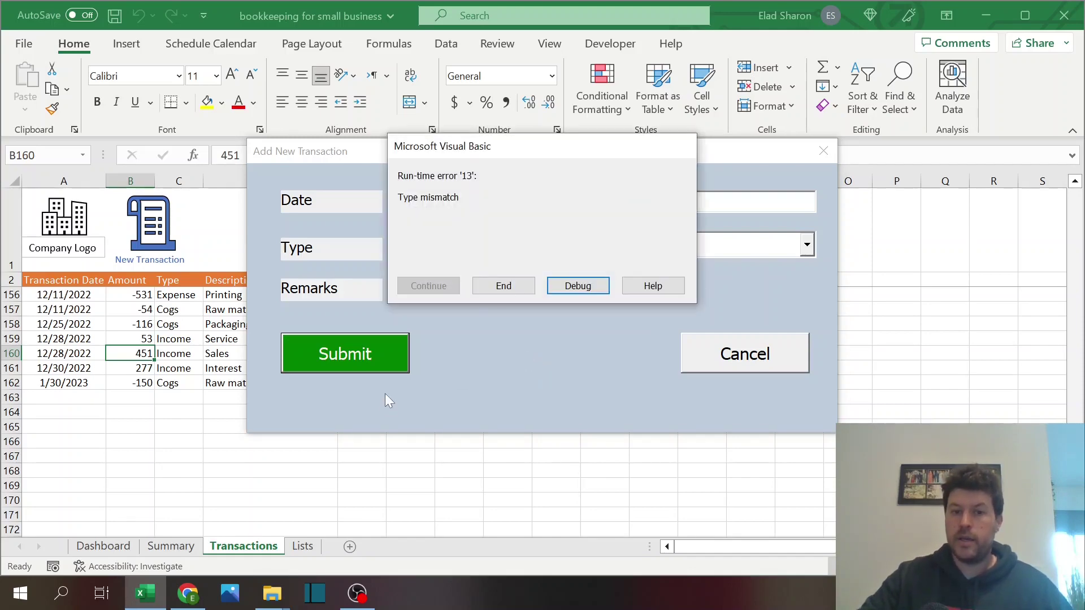
pyautogui.click(529, 286)
pyautogui.click(185, 419)
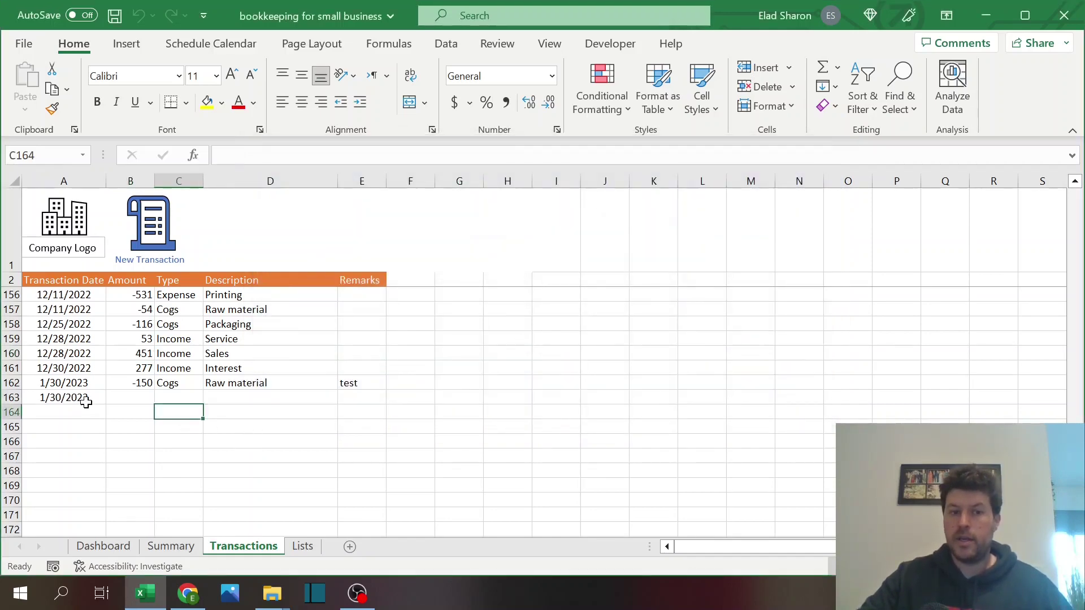
pyautogui.click(86, 399)
pyautogui.press('Delete')
pyautogui.click(129, 428)
# - Open the new-transaction form twice and close it without adding anything
pyautogui.click(160, 257)
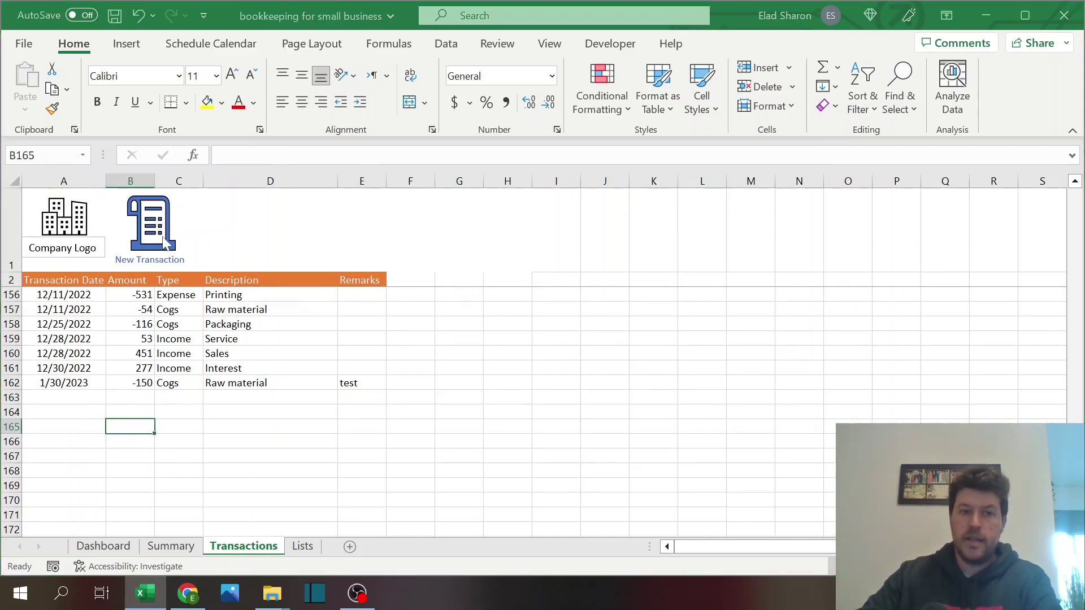
pyautogui.click(738, 349)
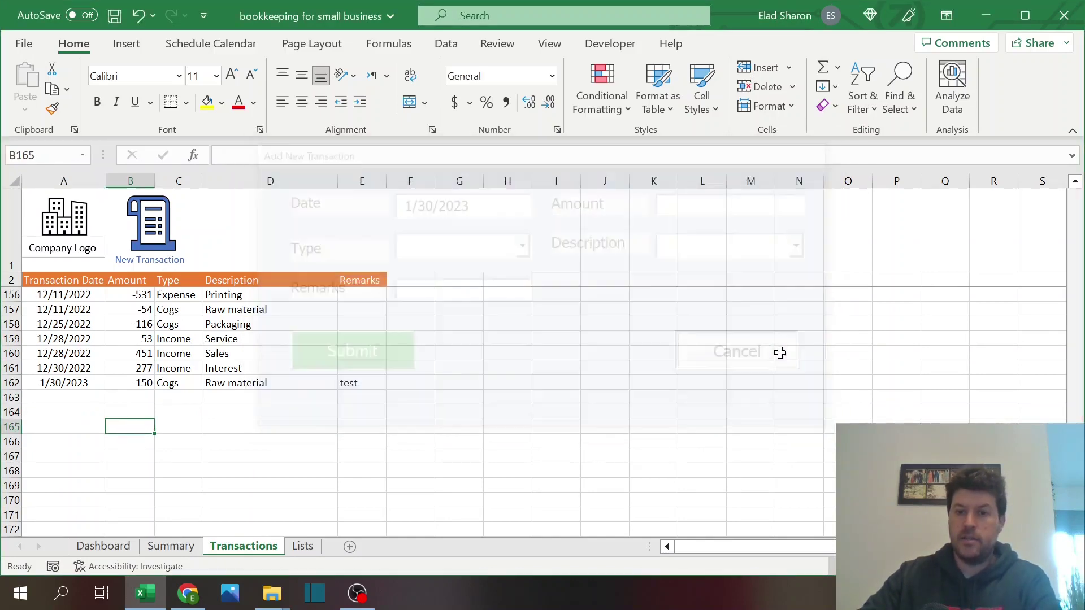
pyautogui.click(81, 399)
pyautogui.click(161, 237)
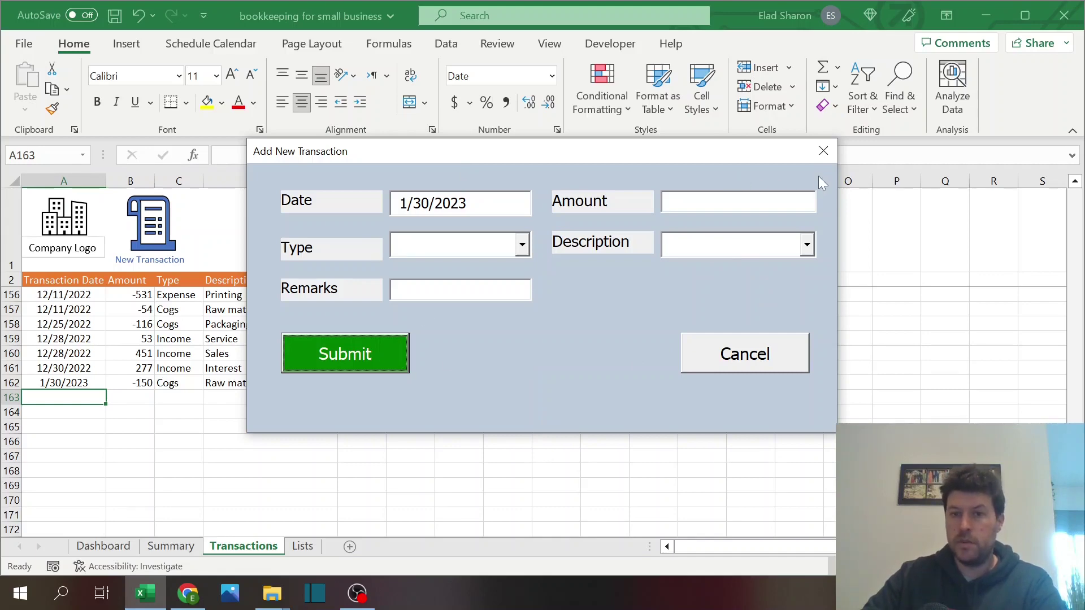
pyautogui.click(832, 151)
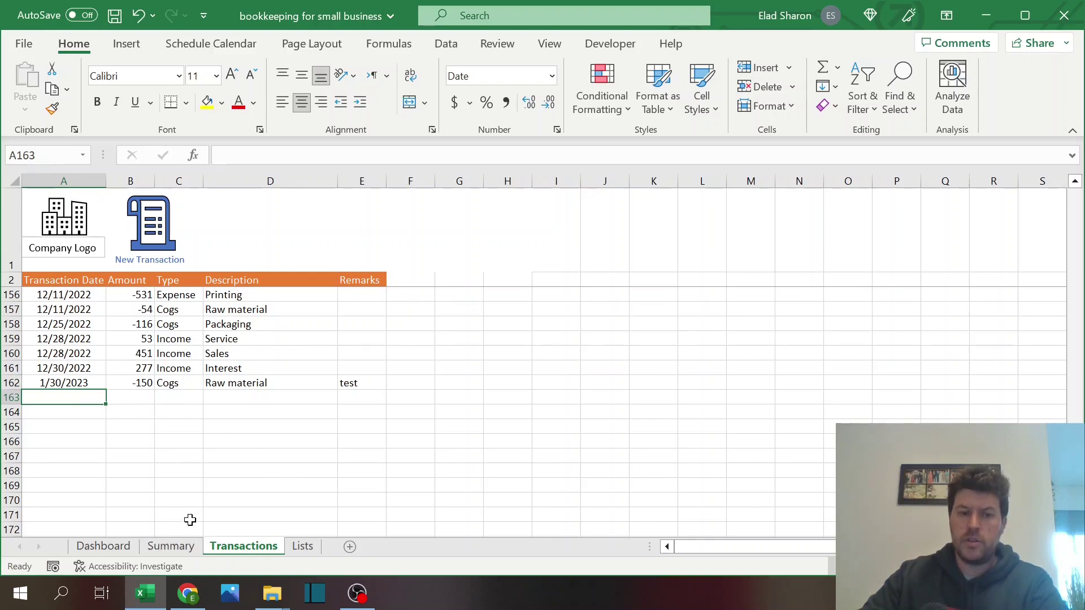
# - Select the Transactions log and start a pivot table sourced from Transactions!$A$2:$E$9999
pyautogui.click(170, 545)
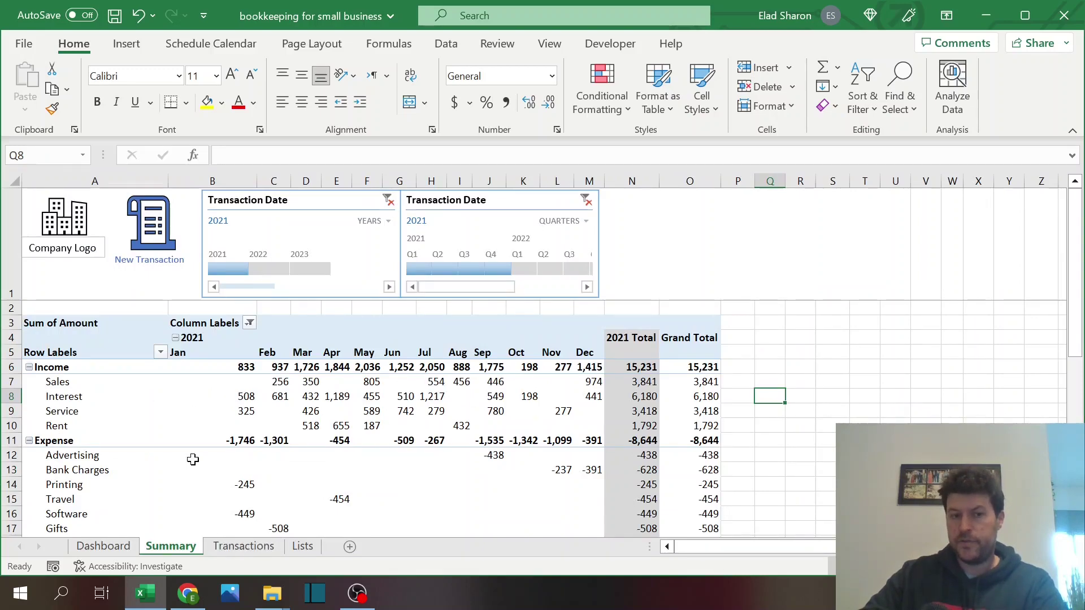
pyautogui.scroll(-8, 180, 410)
pyautogui.scroll(8, 186, 533)
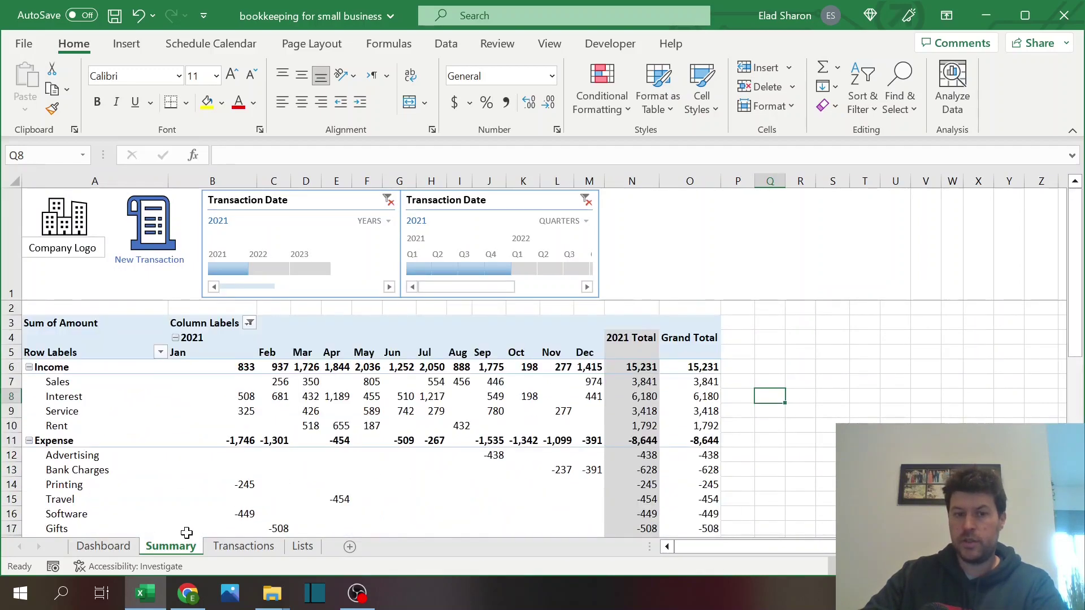
pyautogui.click(243, 545)
pyautogui.moveTo(78, 283); pyautogui.dragTo(358, 351)
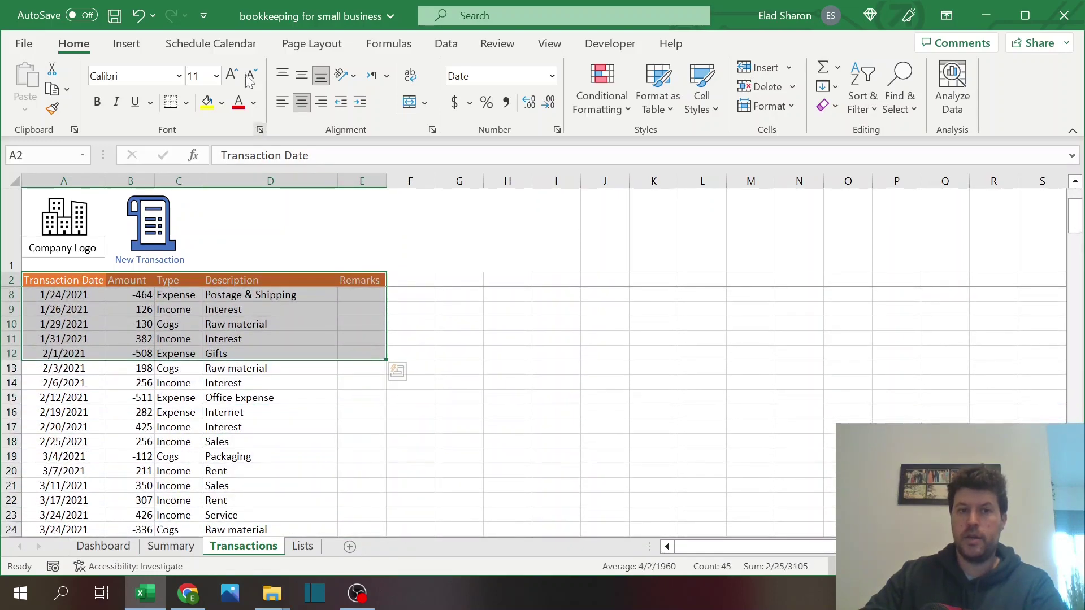
pyautogui.click(125, 44)
pyautogui.click(32, 79)
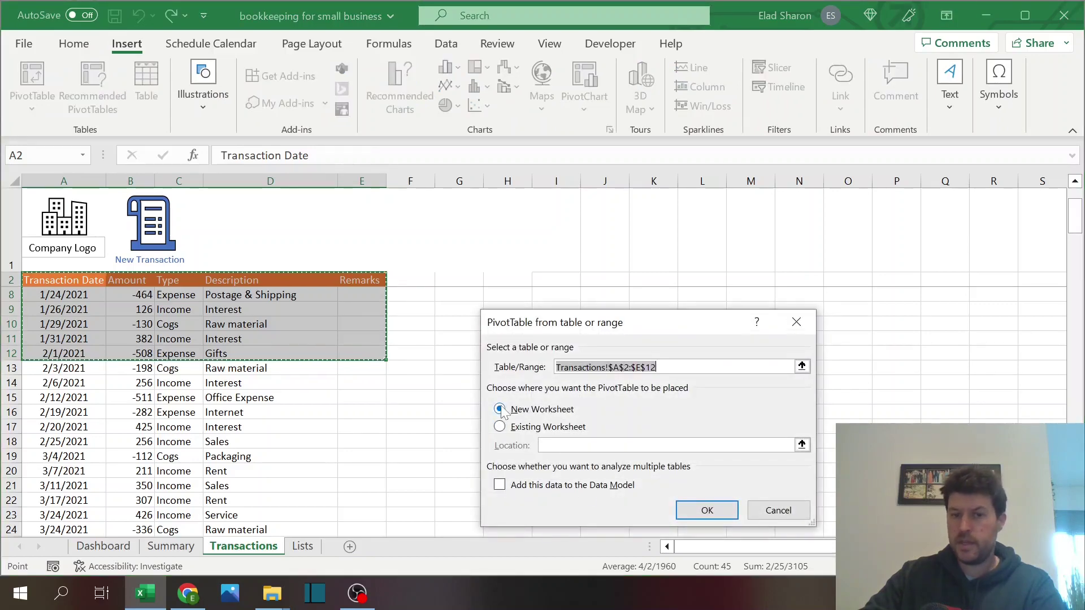
pyautogui.click(646, 367)
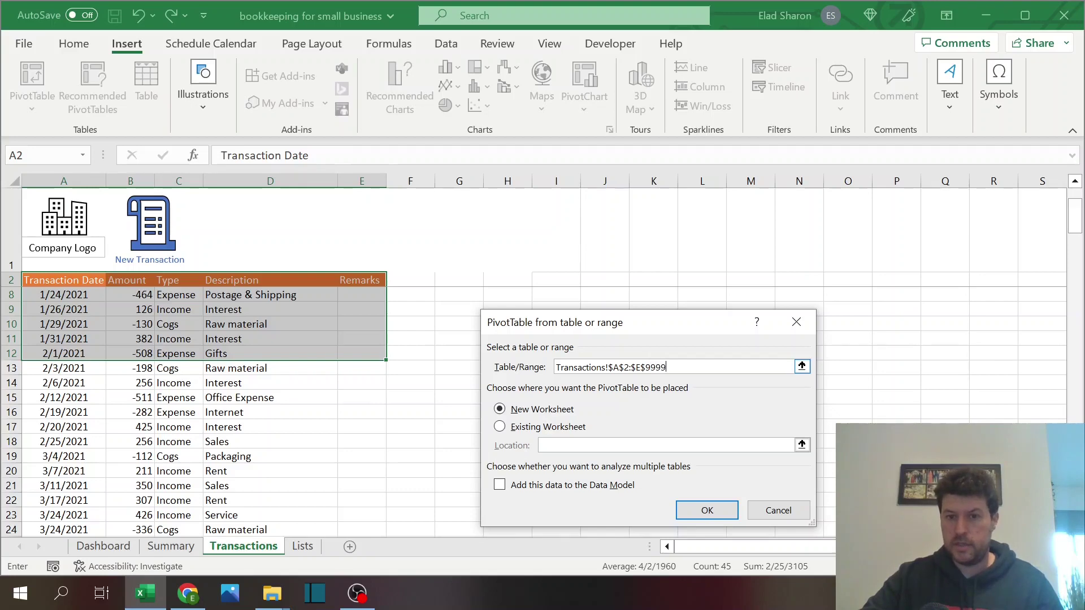
# - Create the pivot on a new sheet with Type and Description as rows and Sum of Amount values
pyautogui.click(707, 511)
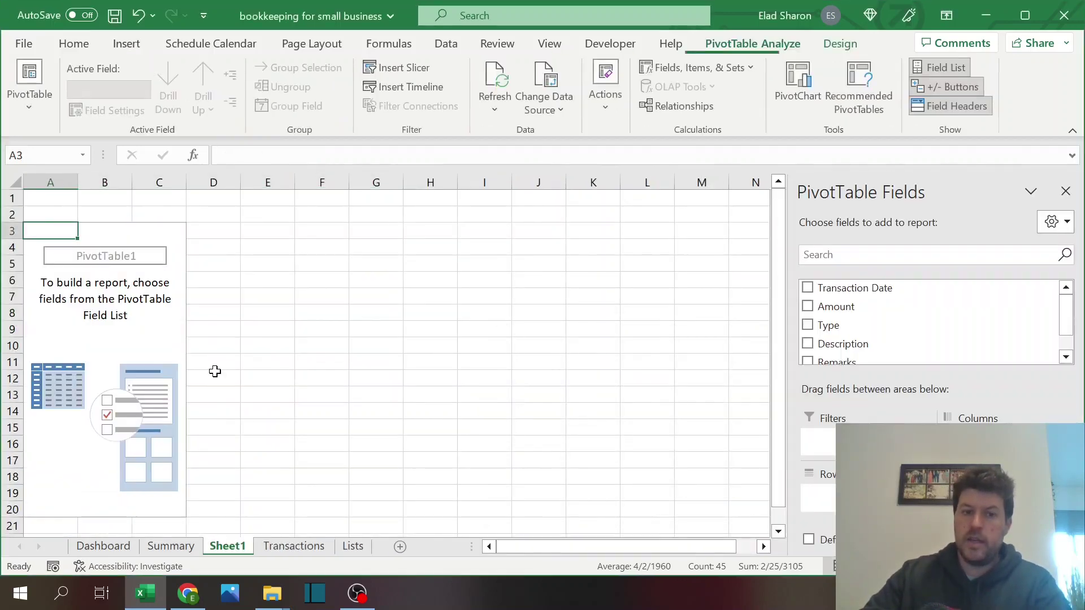
pyautogui.click(123, 310)
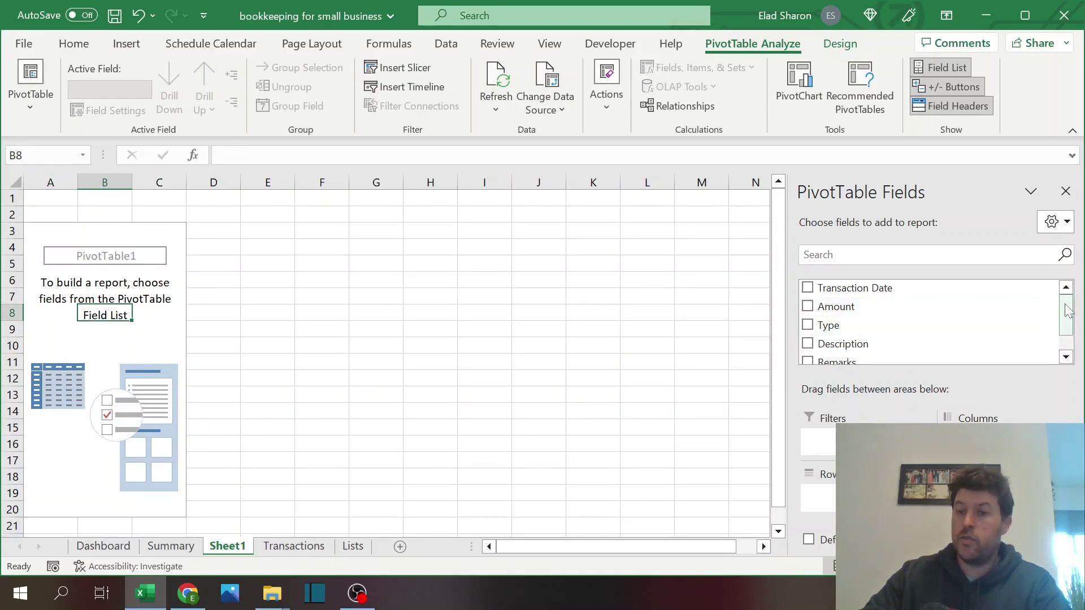
pyautogui.moveTo(873, 325); pyautogui.dragTo(571, 416)
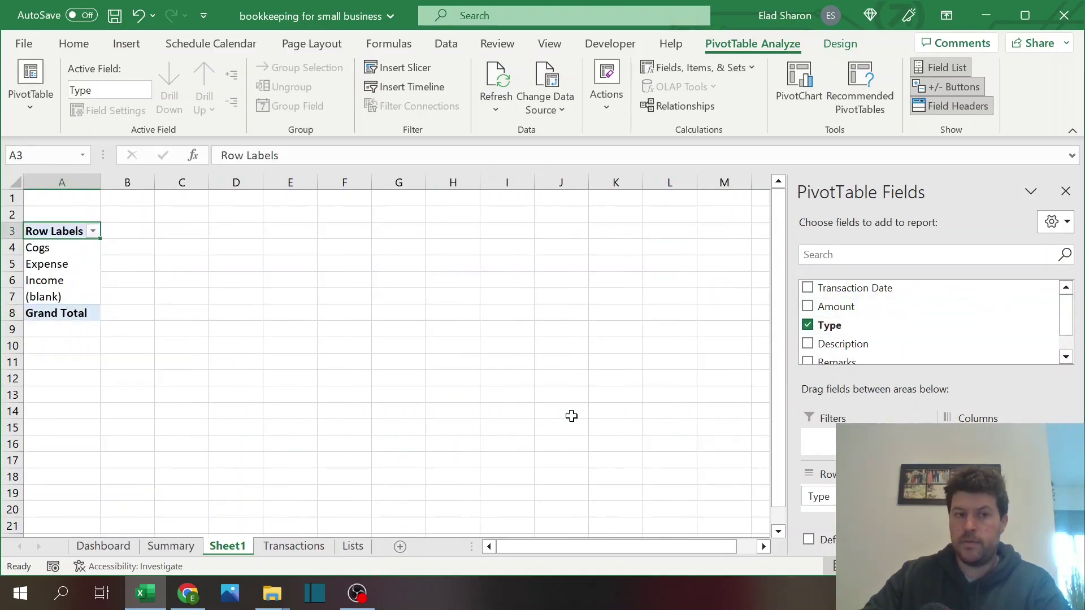
pyautogui.click(833, 344)
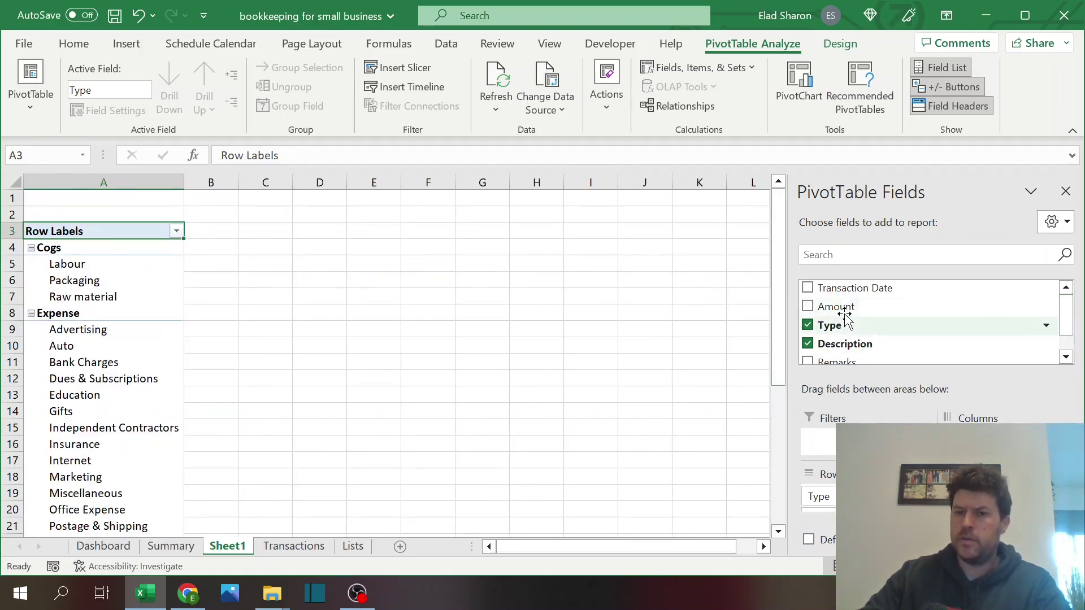
pyautogui.click(807, 306)
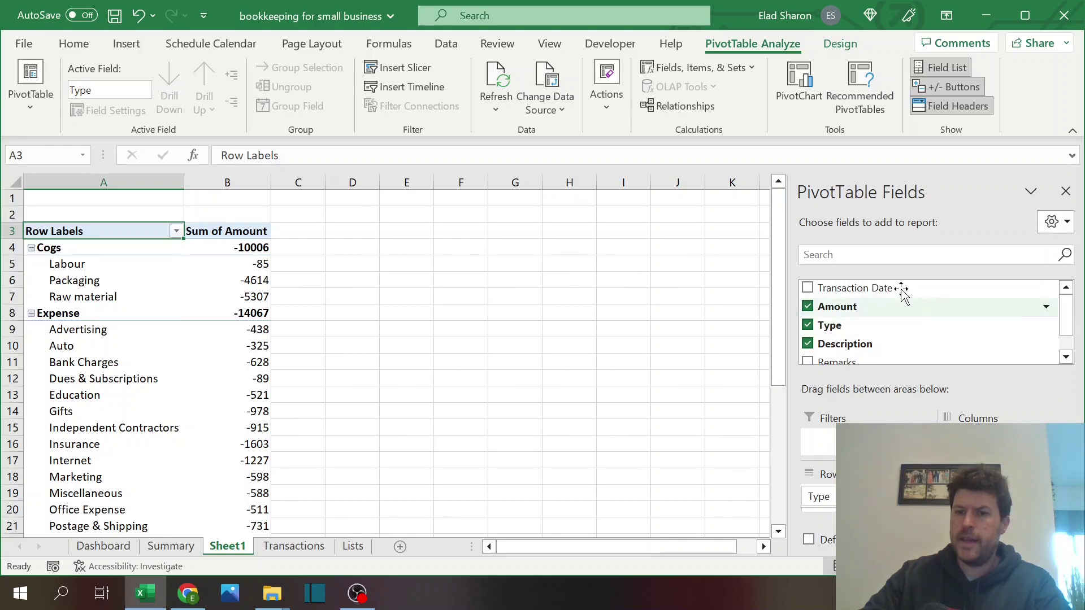
pyautogui.click(904, 496)
pyautogui.press('Escape')
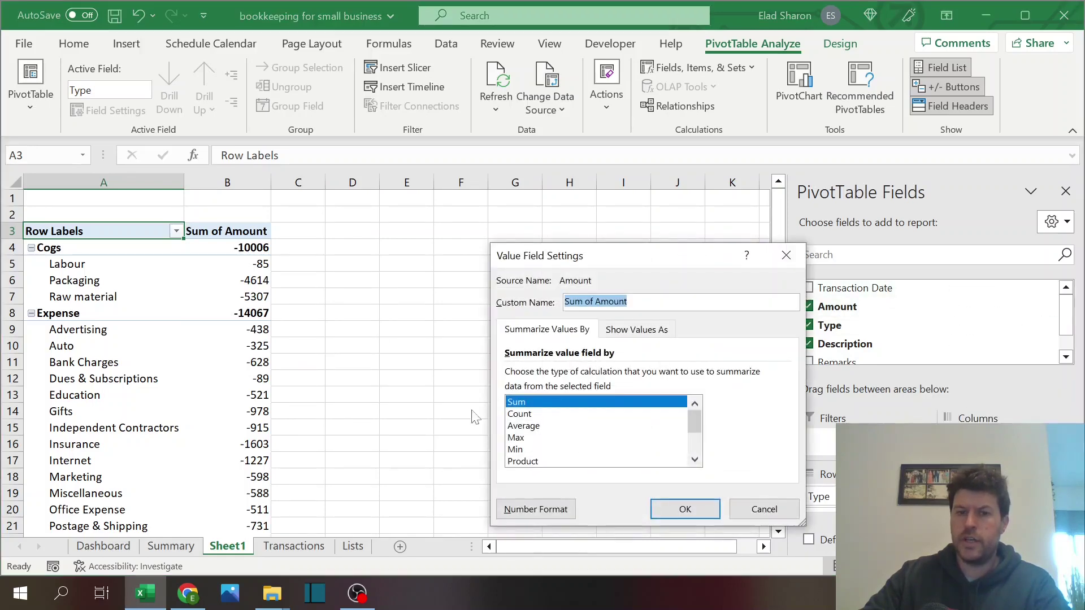
# - Format Sum of Amount as Accounting with the $ symbol and no decimals
pyautogui.click(518, 509)
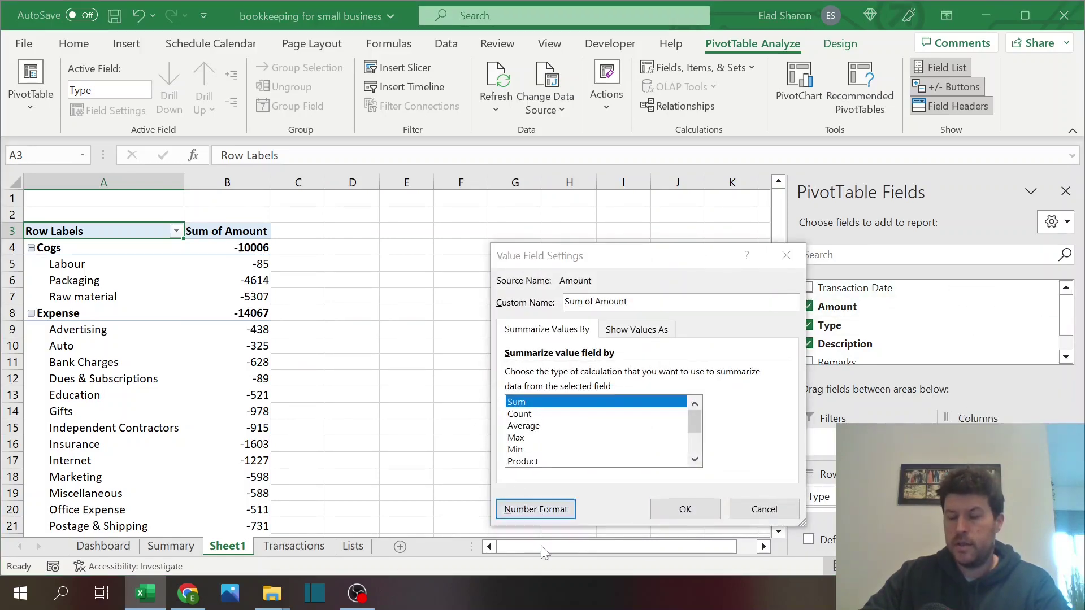
pyautogui.click(535, 510)
pyautogui.click(477, 253)
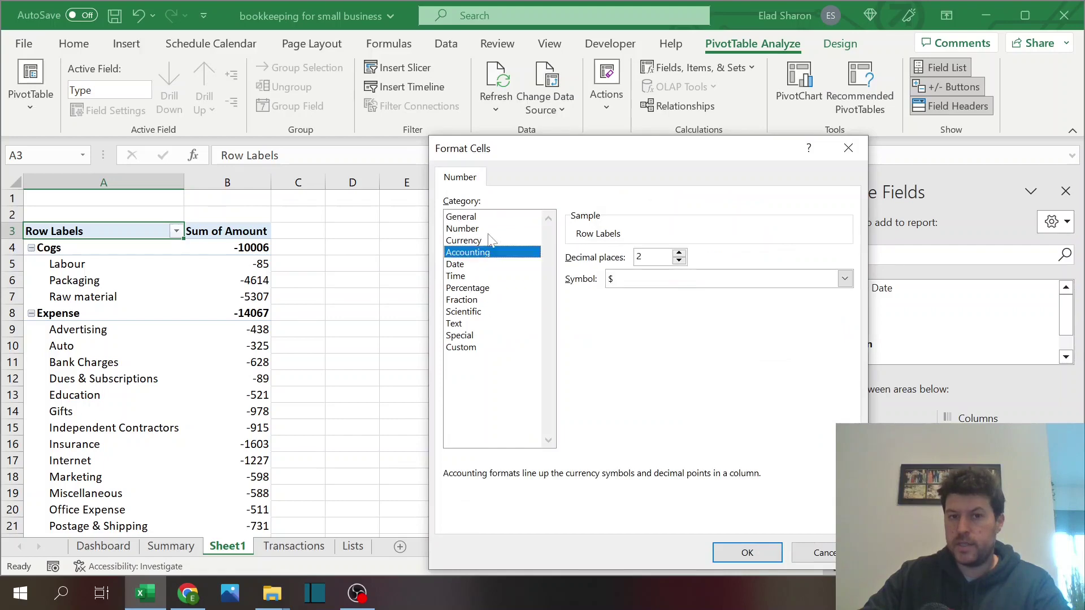
pyautogui.click(685, 279)
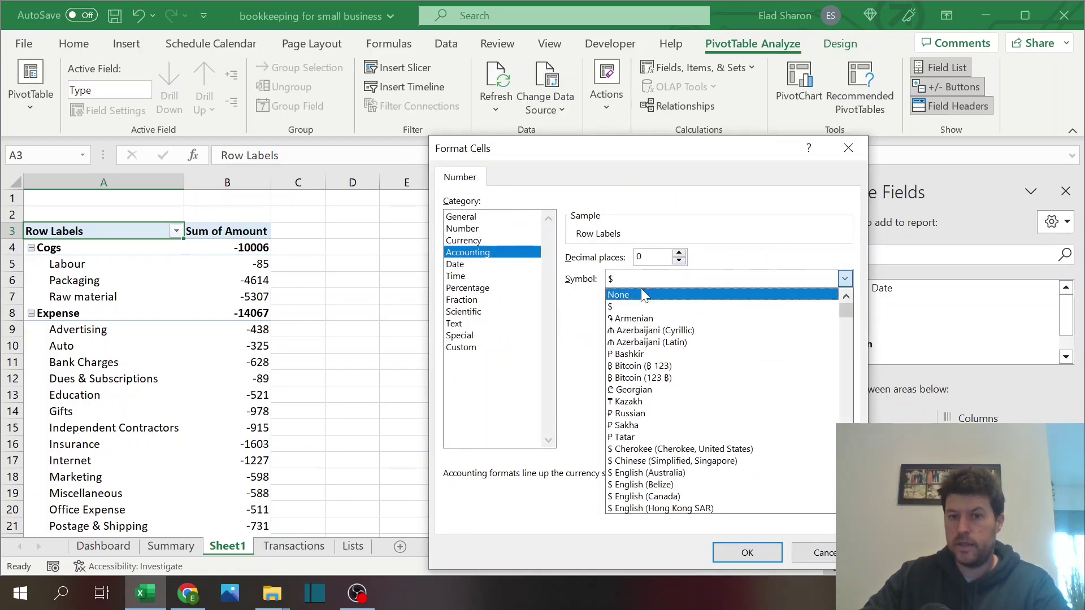
pyautogui.click(679, 308)
pyautogui.click(747, 552)
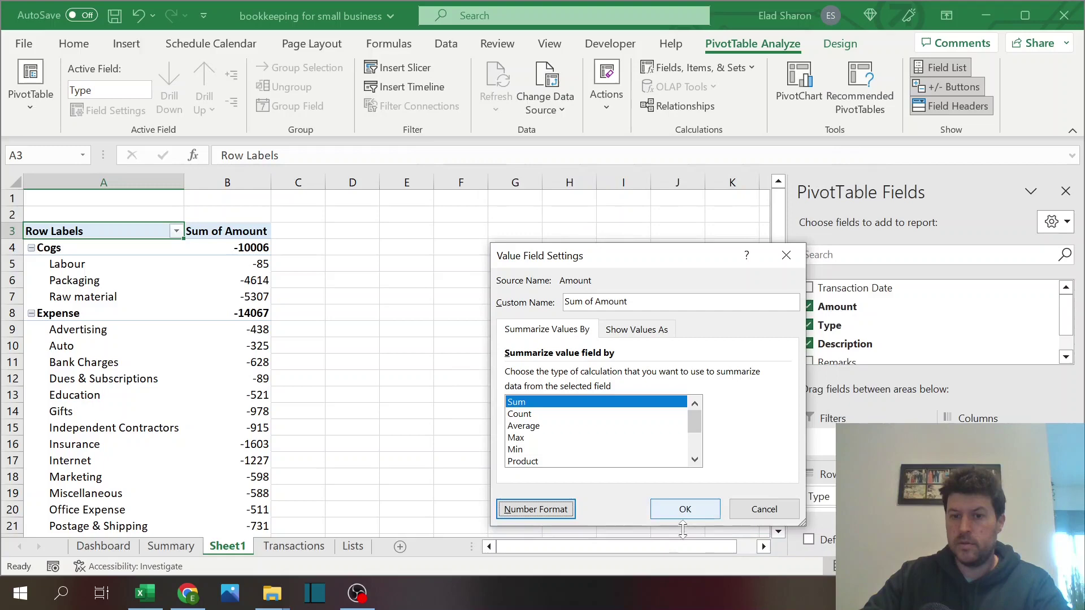
pyautogui.click(656, 508)
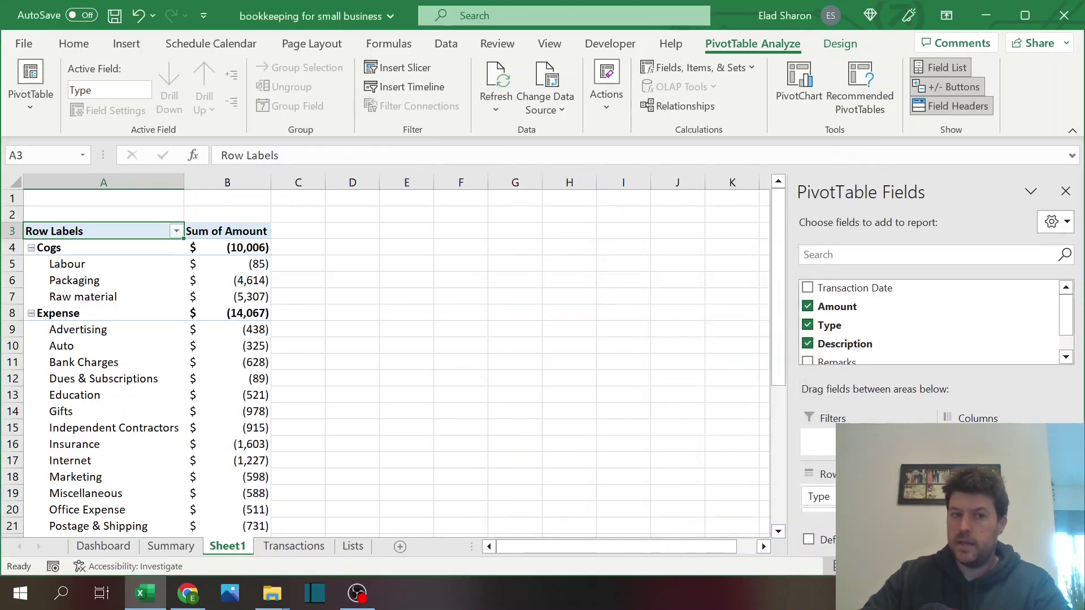
# - Add Transaction Date as pivot columns grouped by years and months, without quarters
pyautogui.moveTo(1068, 308)
pyautogui.mouseDown()
pyautogui.moveTo(1069, 323)
pyautogui.moveTo(1069, 304)
pyautogui.mouseUp()
pyautogui.moveTo(867, 294); pyautogui.dragTo(974, 443)
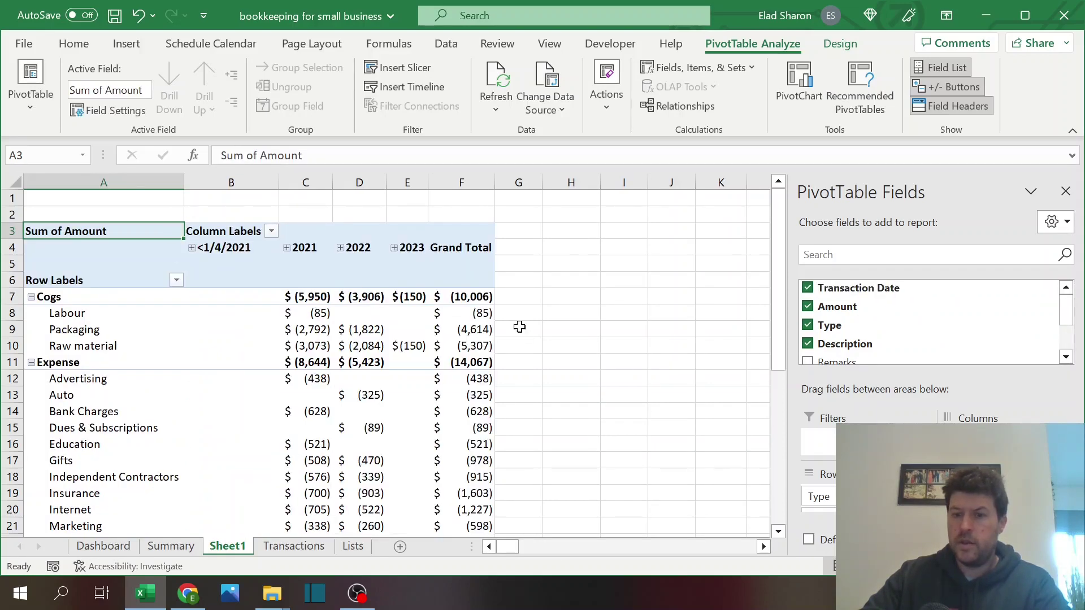
pyautogui.rightClick(313, 254)
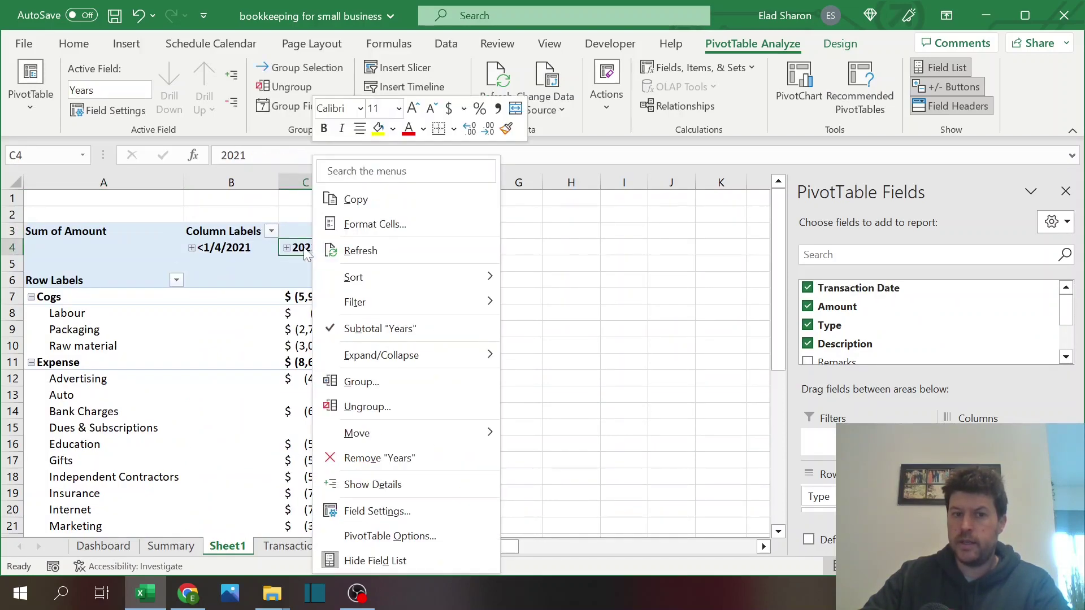
pyautogui.click(378, 382)
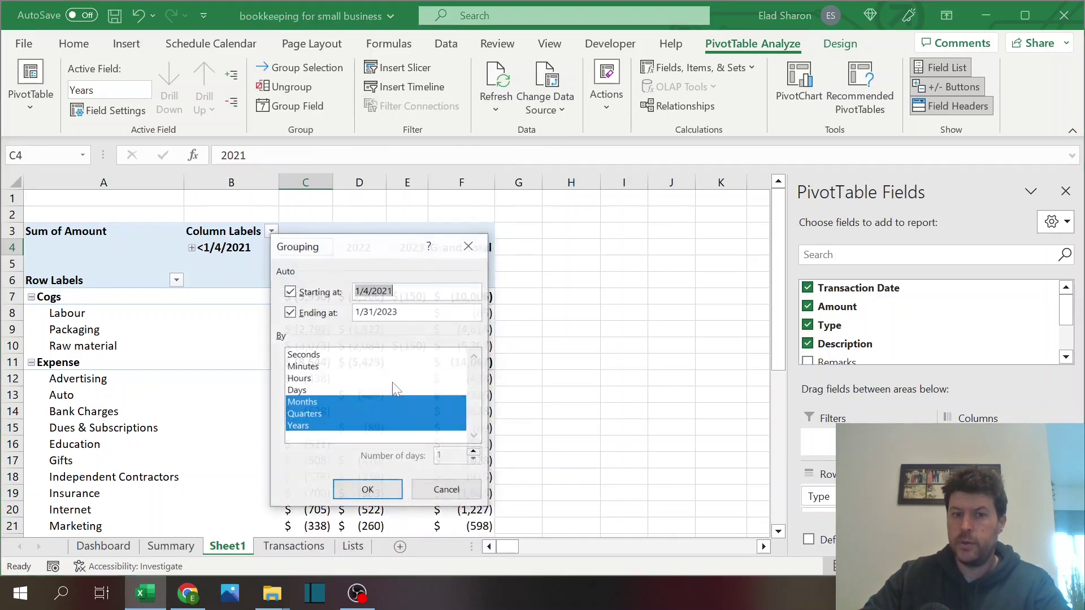
pyautogui.keyDown('ctrl'); pyautogui.click(308, 413); pyautogui.keyUp('ctrl')
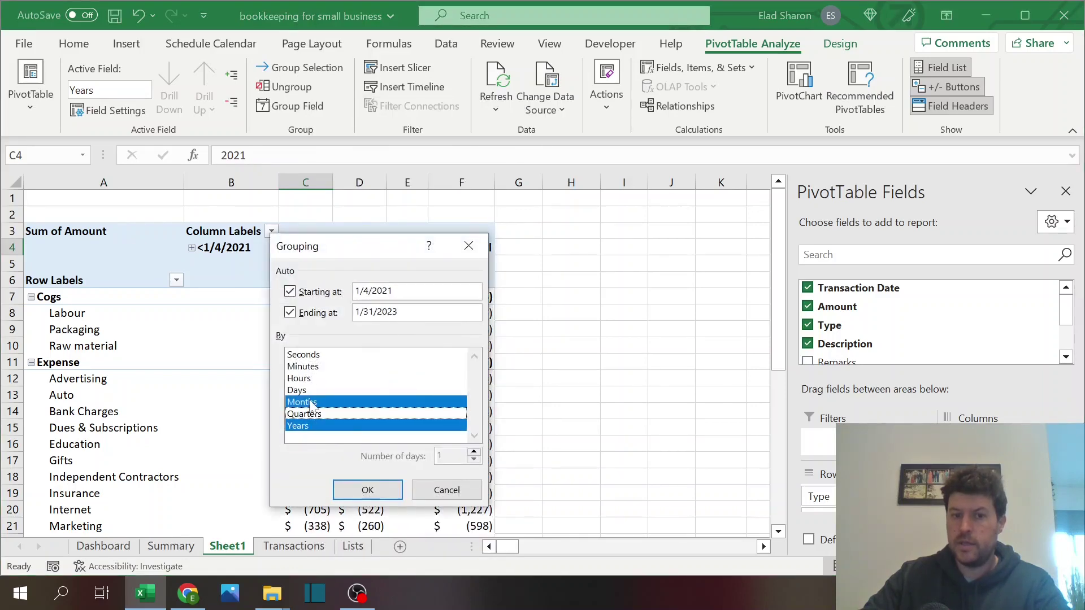
pyautogui.click(369, 490)
# - Move the Income group to the top and collapse the Income, Cogs and Expense groups
pyautogui.click(433, 213)
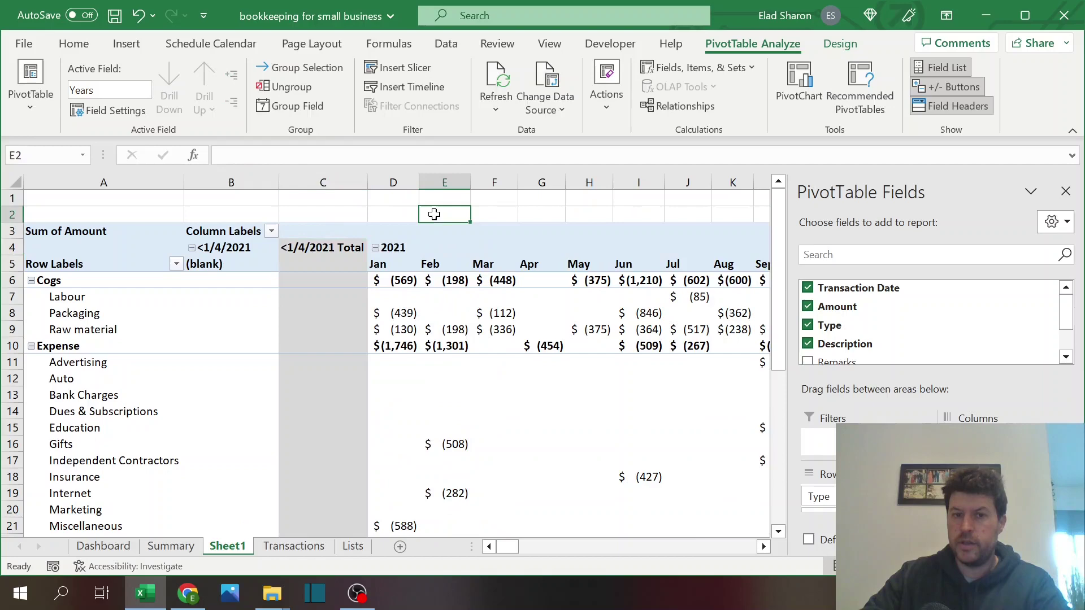
pyautogui.scroll(-9, 141, 367)
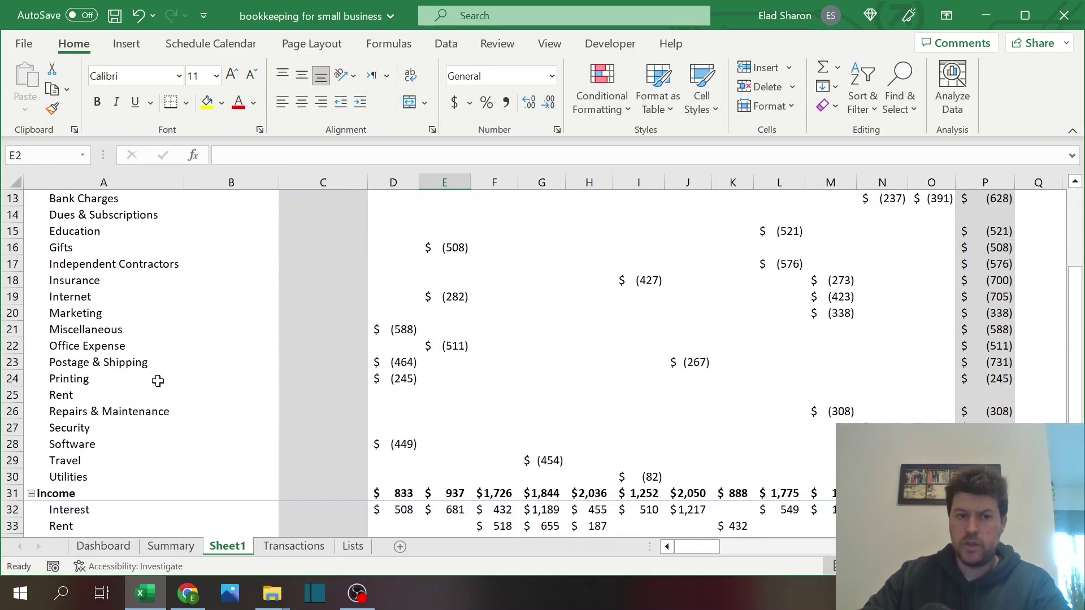
pyautogui.scroll(2, 118, 404)
pyautogui.click(87, 348)
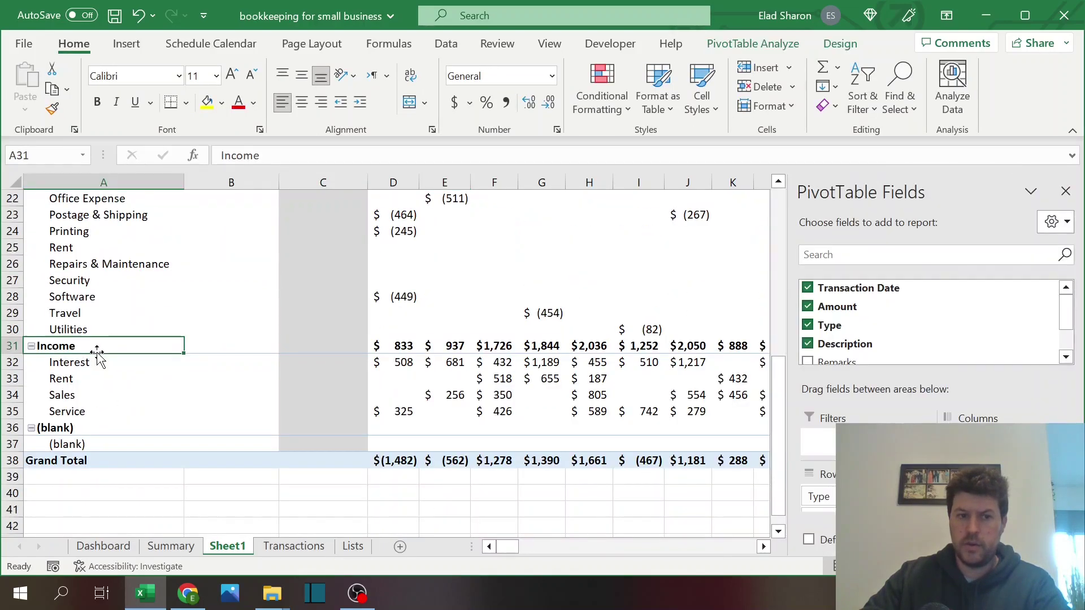
pyautogui.moveTo(87, 349); pyautogui.dragTo(93, 272)
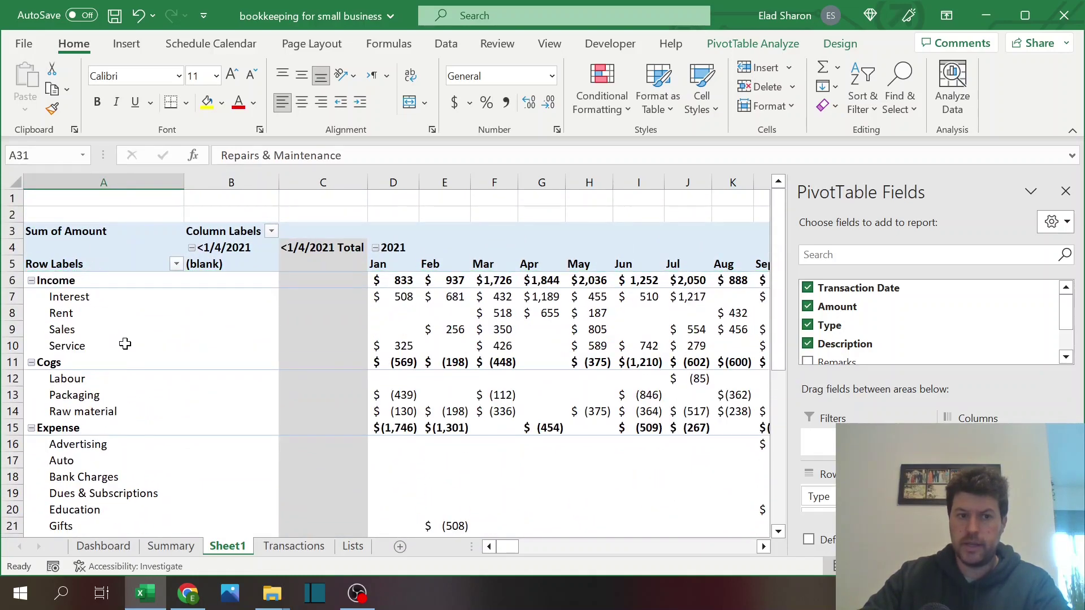
pyautogui.click(31, 280)
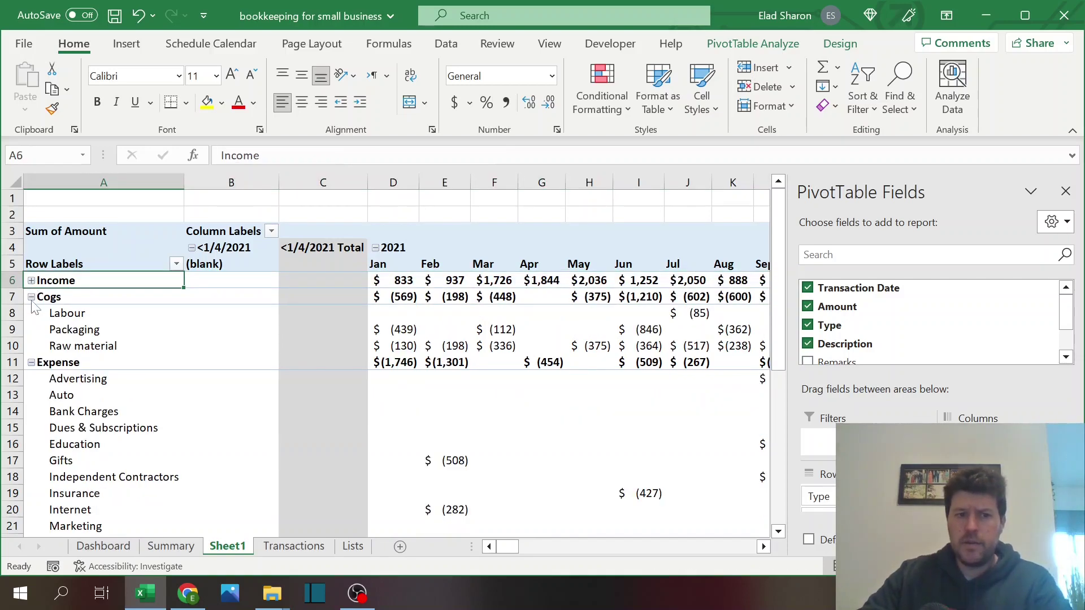
pyautogui.click(32, 297)
pyautogui.click(31, 313)
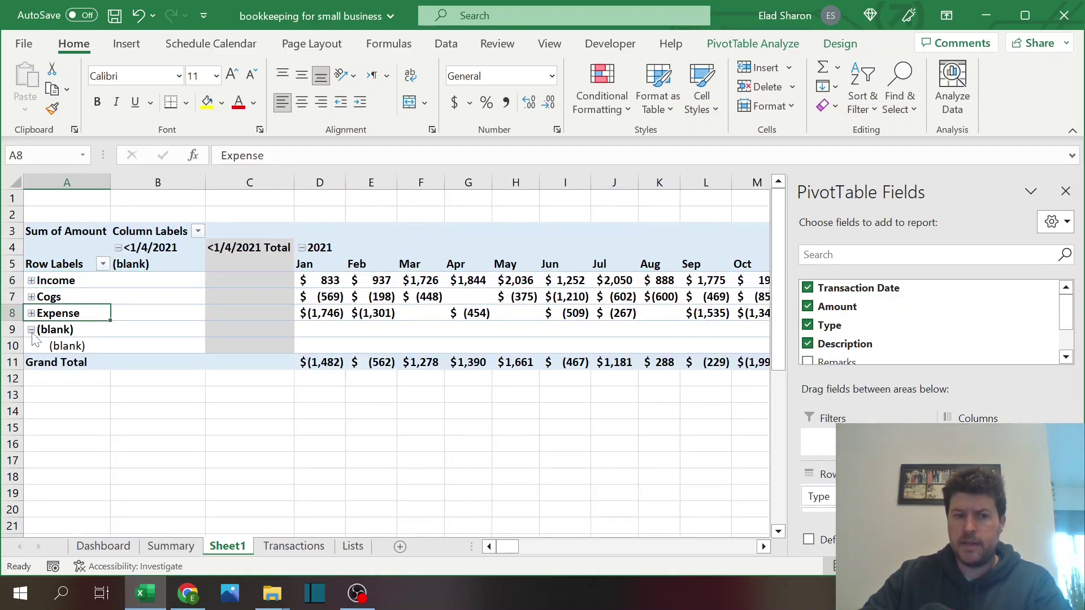
# - Expand the entire Type field so all Income, Cogs and Expense items show
pyautogui.rightClick(44, 280)
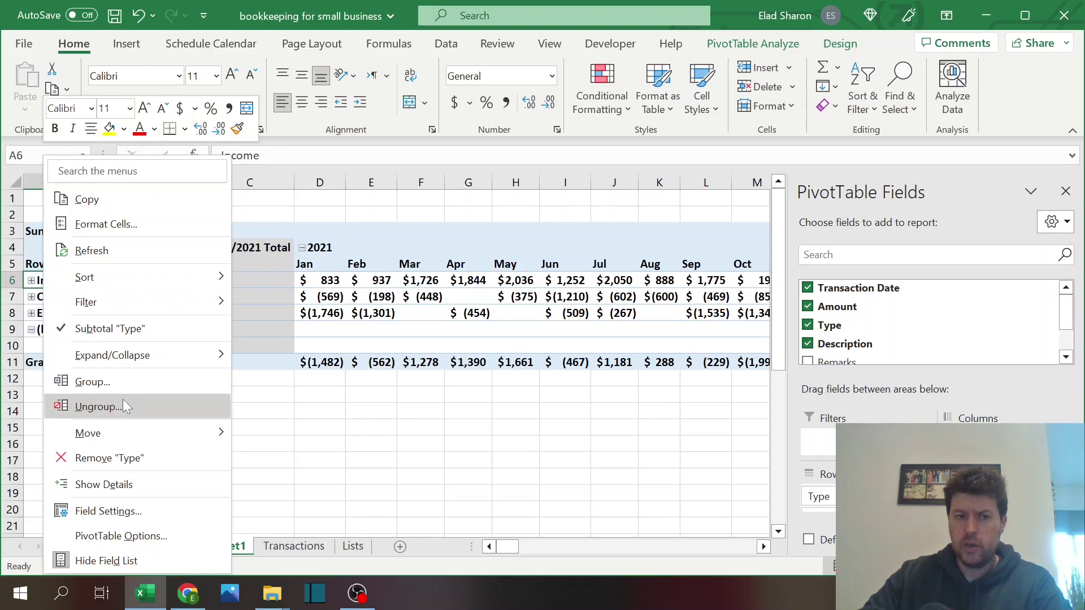
pyautogui.moveTo(137, 355)
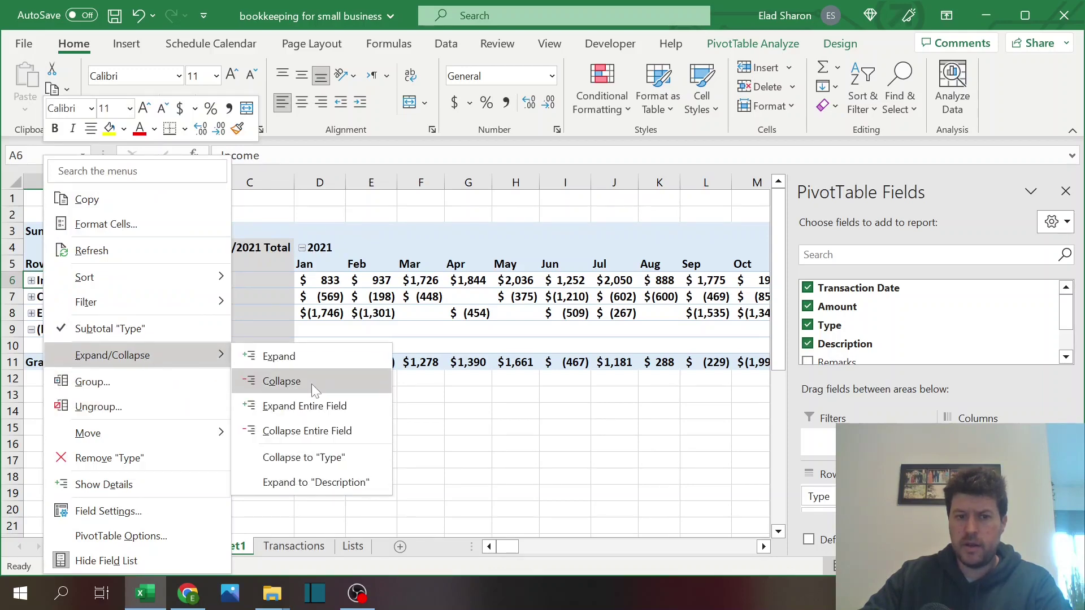
pyautogui.click(315, 401)
pyautogui.scroll(-9, 90, 446)
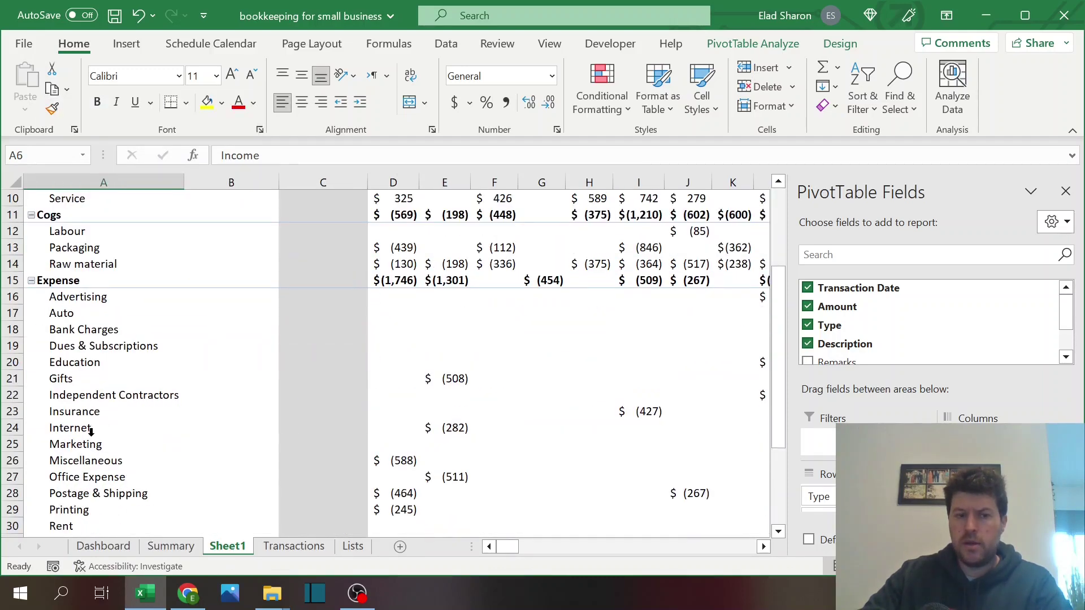
pyautogui.scroll(3, 250, 336)
pyautogui.scroll(6, 250, 336)
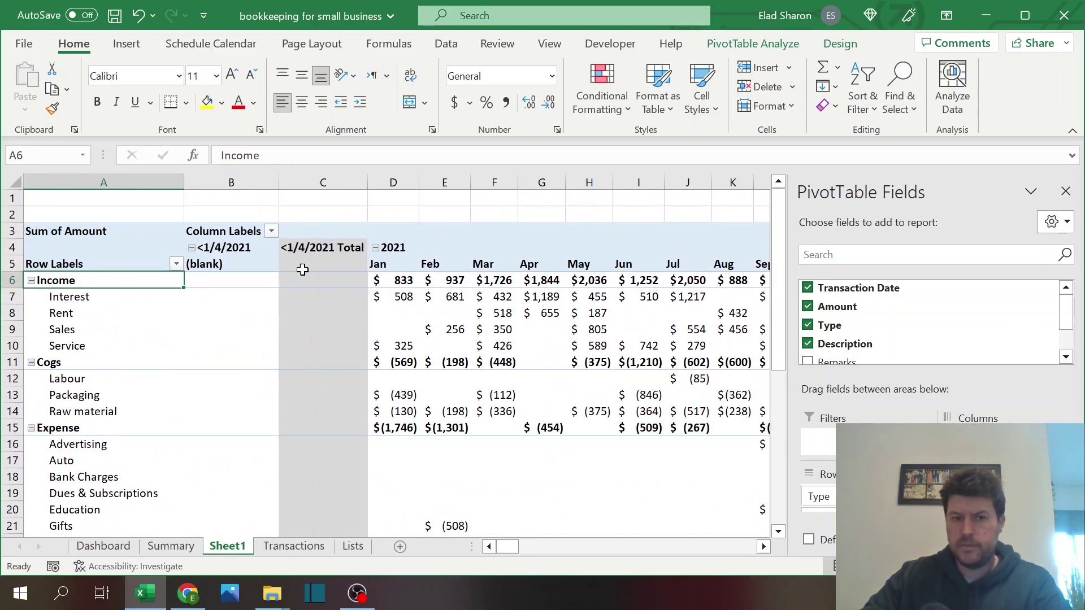
pyautogui.click(368, 210)
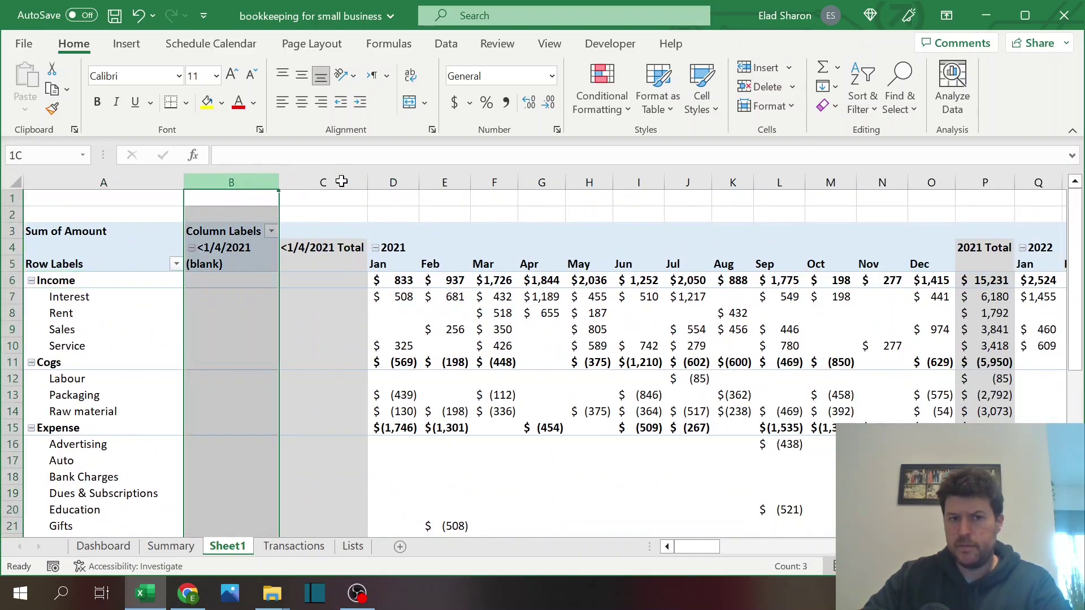
pyautogui.click(400, 309)
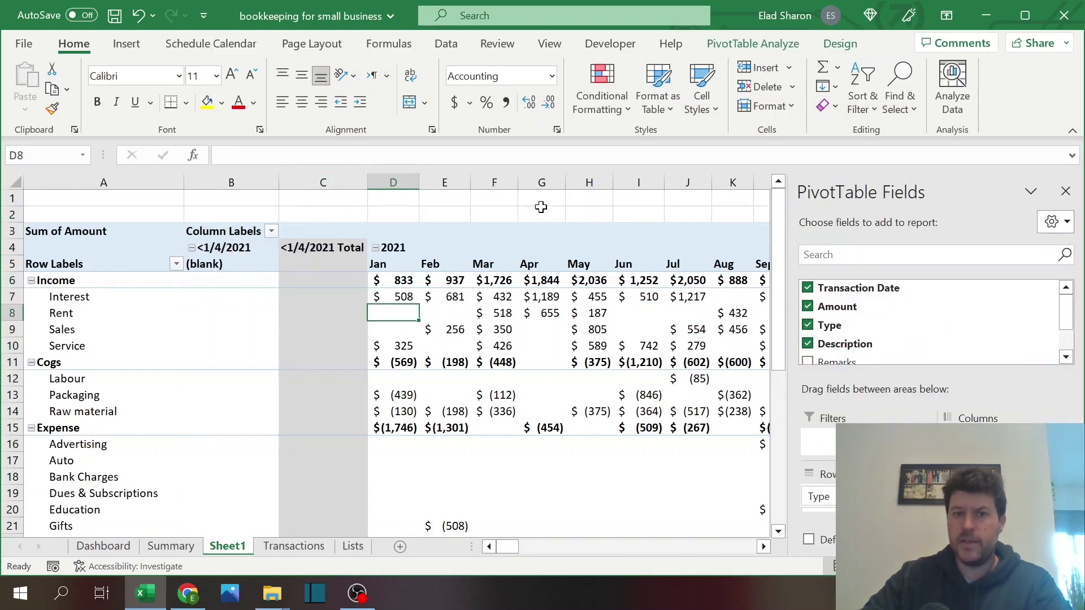
pyautogui.click(759, 45)
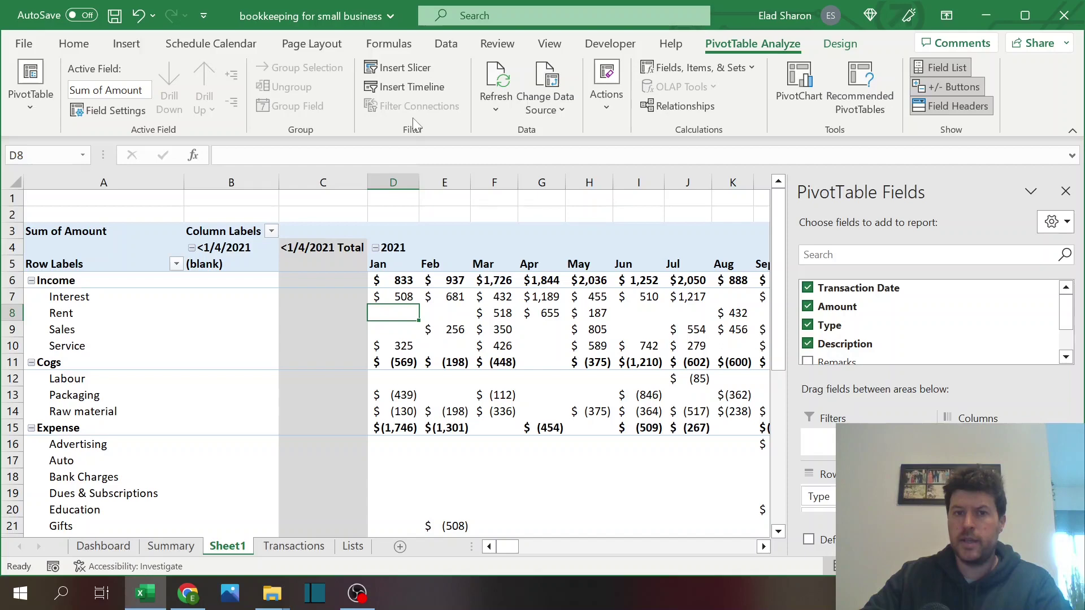
# - Insert a Transaction Date timeline showing Years and filter the pivot to 2021
pyautogui.click(425, 90)
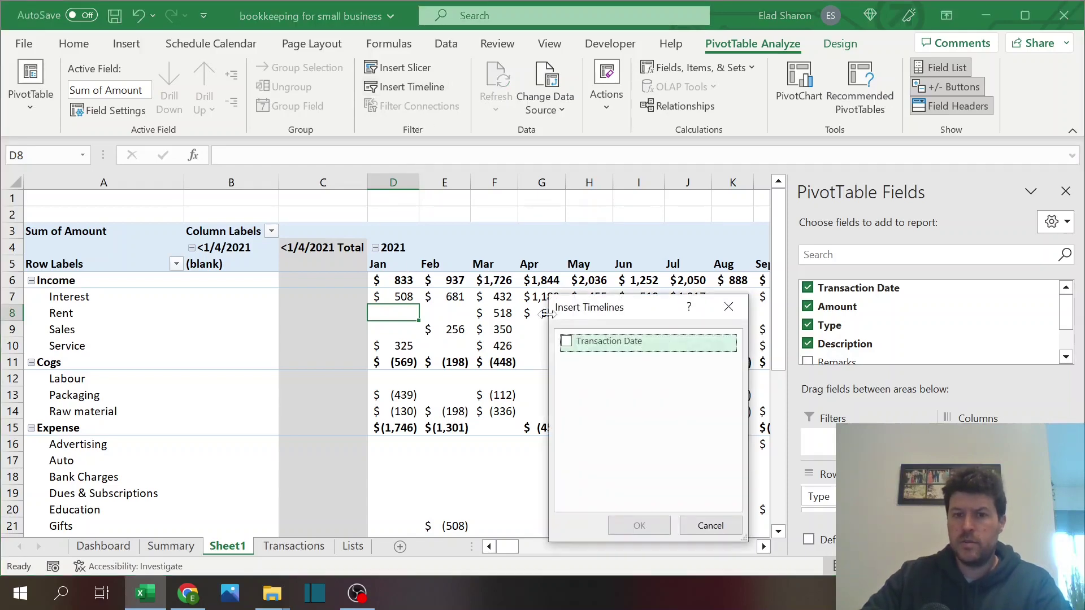
pyautogui.click(566, 341)
pyautogui.click(639, 526)
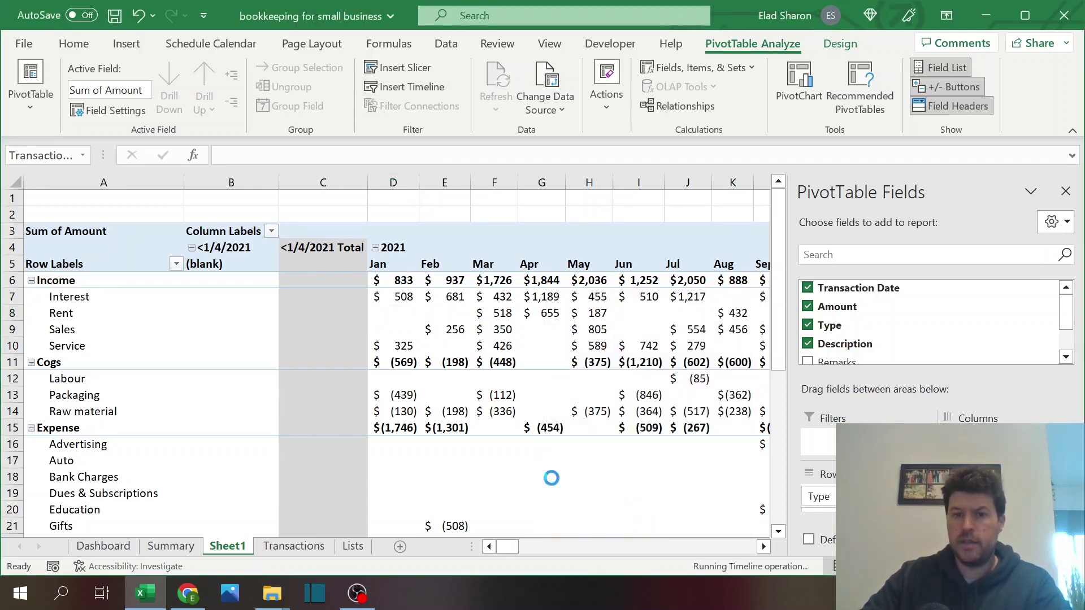
pyautogui.click(532, 346)
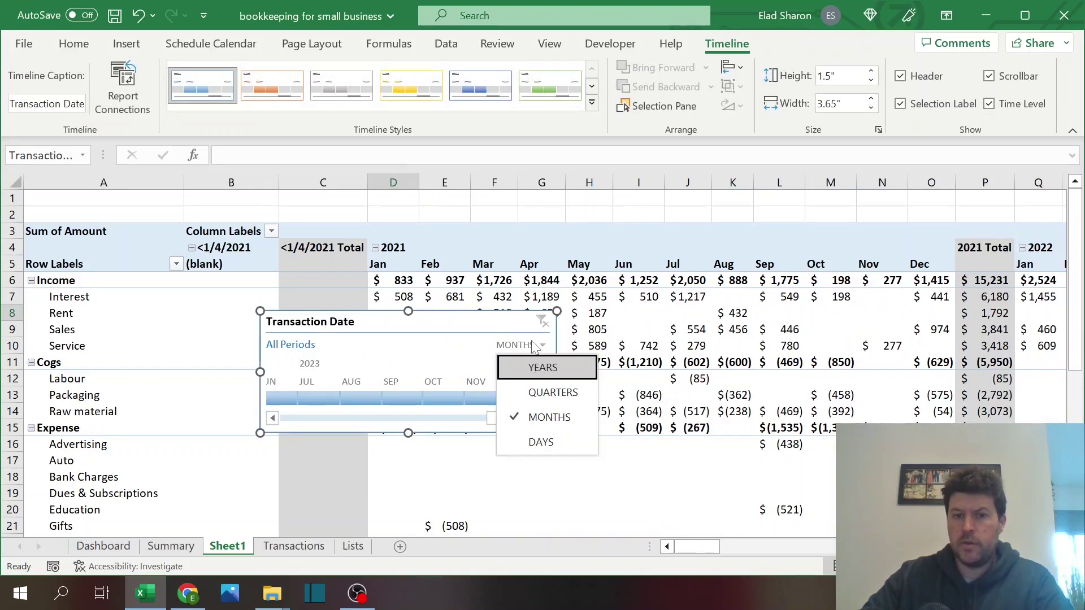
pyautogui.click(536, 366)
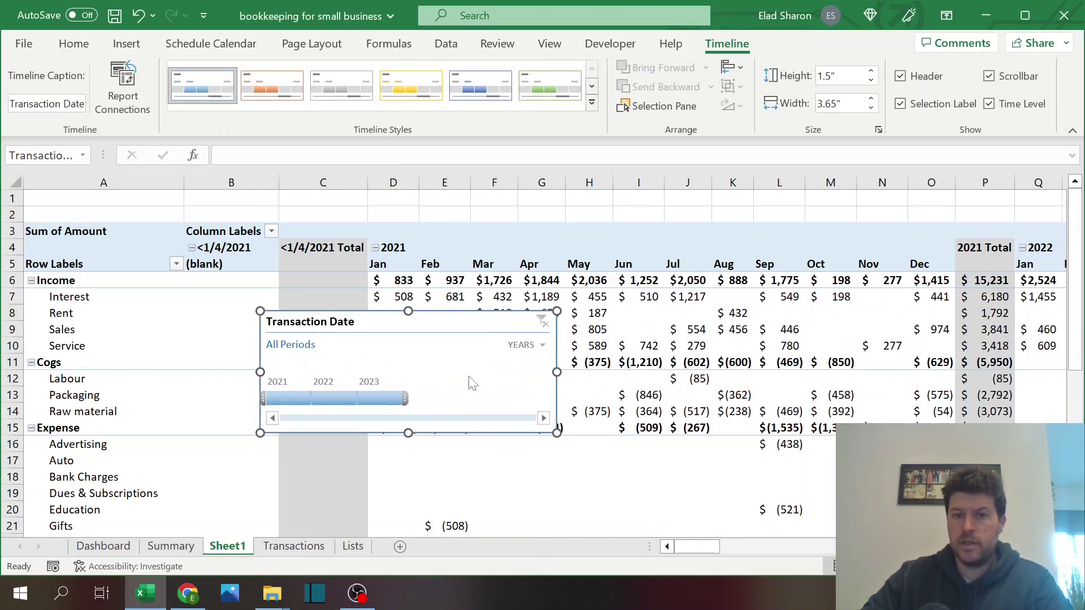
pyautogui.click(288, 399)
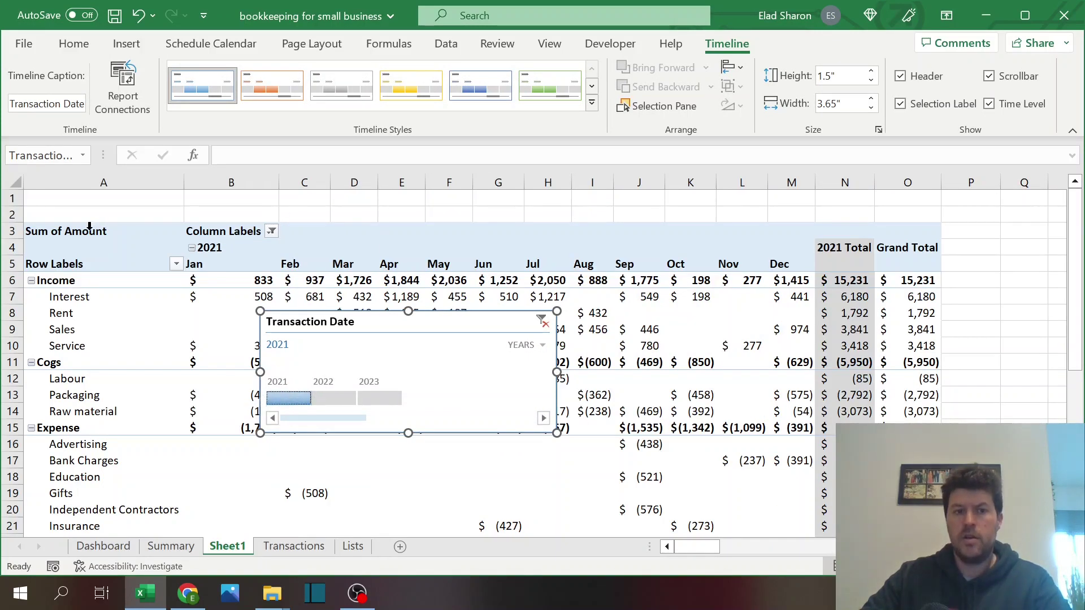
# - Enlarge row 2 and position the timeline above the pivot table
pyautogui.moveTo(17, 222); pyautogui.dragTo(19, 289)
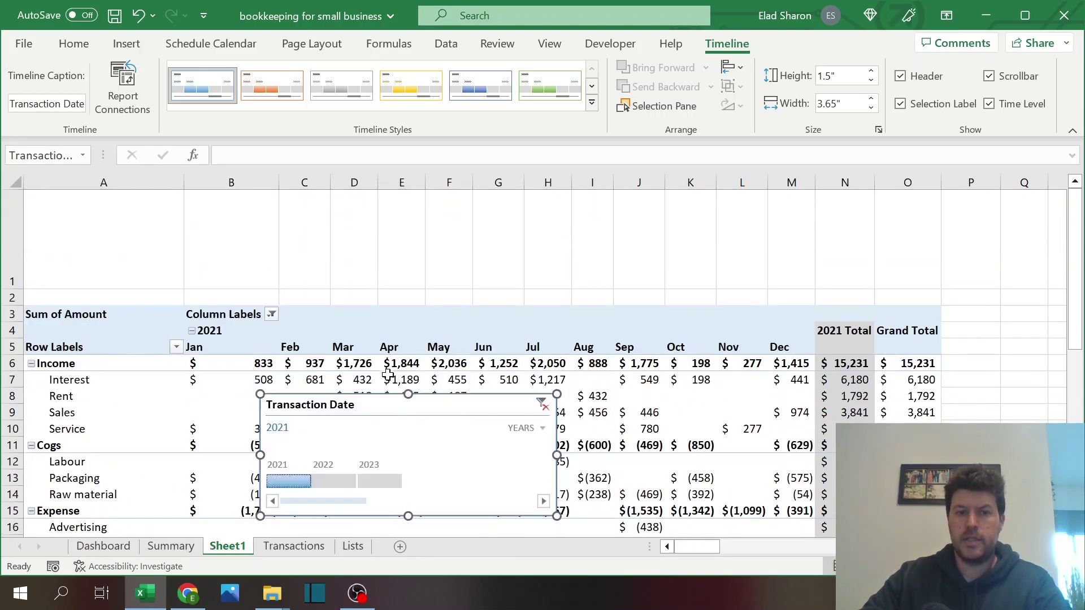
pyautogui.moveTo(445, 407); pyautogui.dragTo(220, 205)
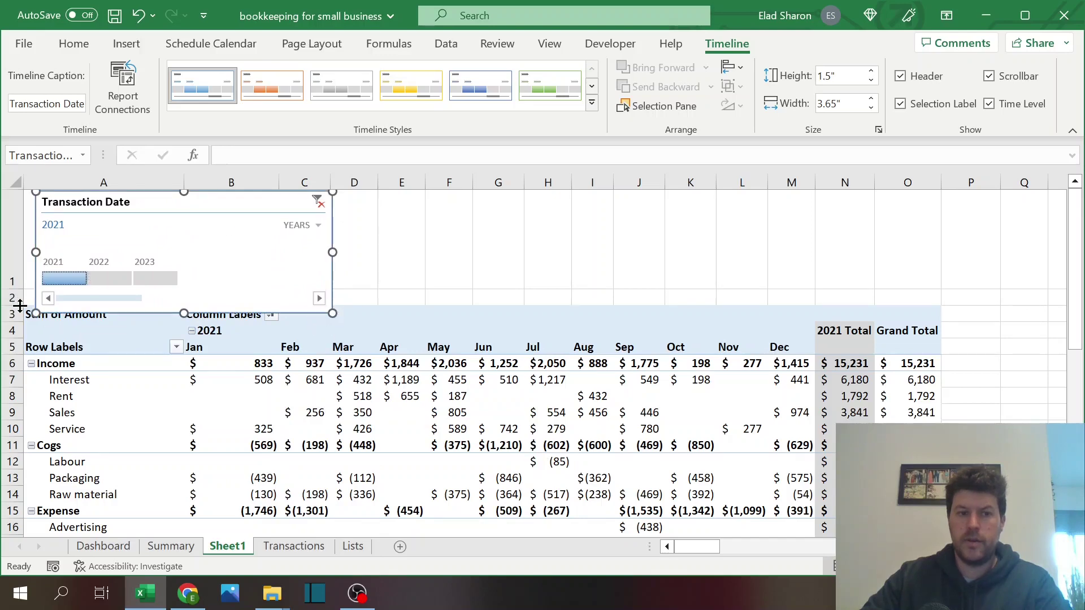
pyautogui.moveTo(20, 306)
pyautogui.mouseDown()
pyautogui.moveTo(18, 332)
pyautogui.moveTo(19, 322)
pyautogui.mouseUp()
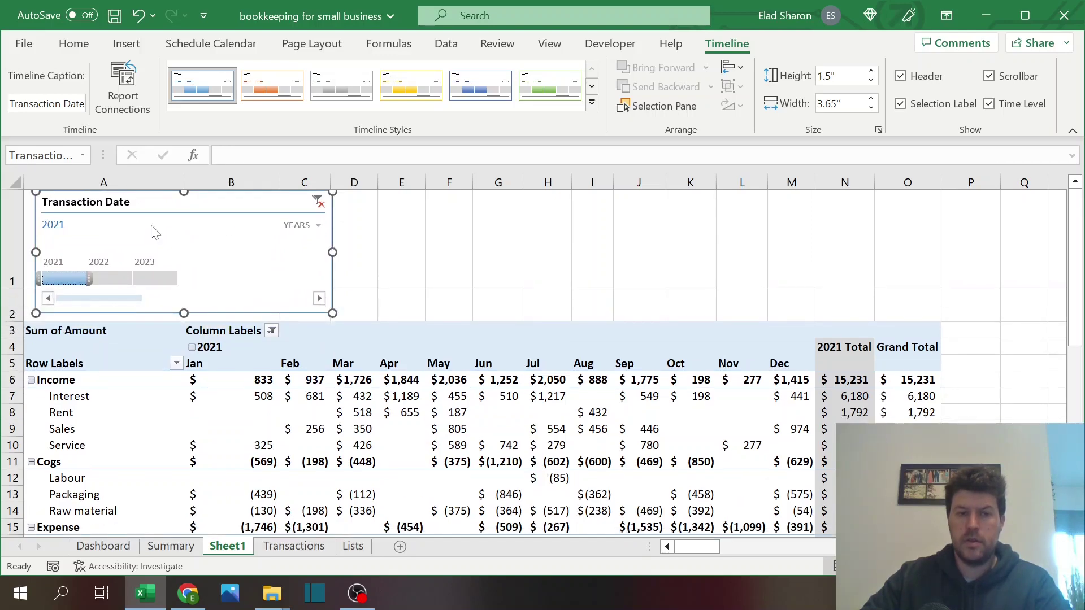
pyautogui.moveTo(162, 201); pyautogui.dragTo(150, 202)
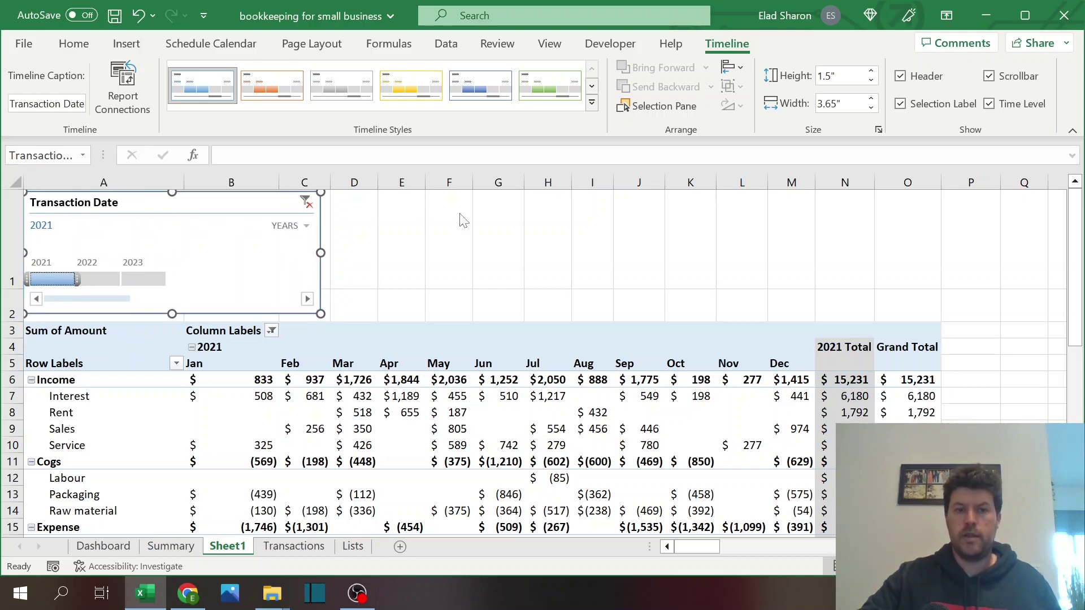
# - Paste a copy of the timeline beside the first and set it to Quarters
pyautogui.hotkey('ctrl', 'v')
pyautogui.moveTo(537, 199); pyautogui.dragTo(435, 203)
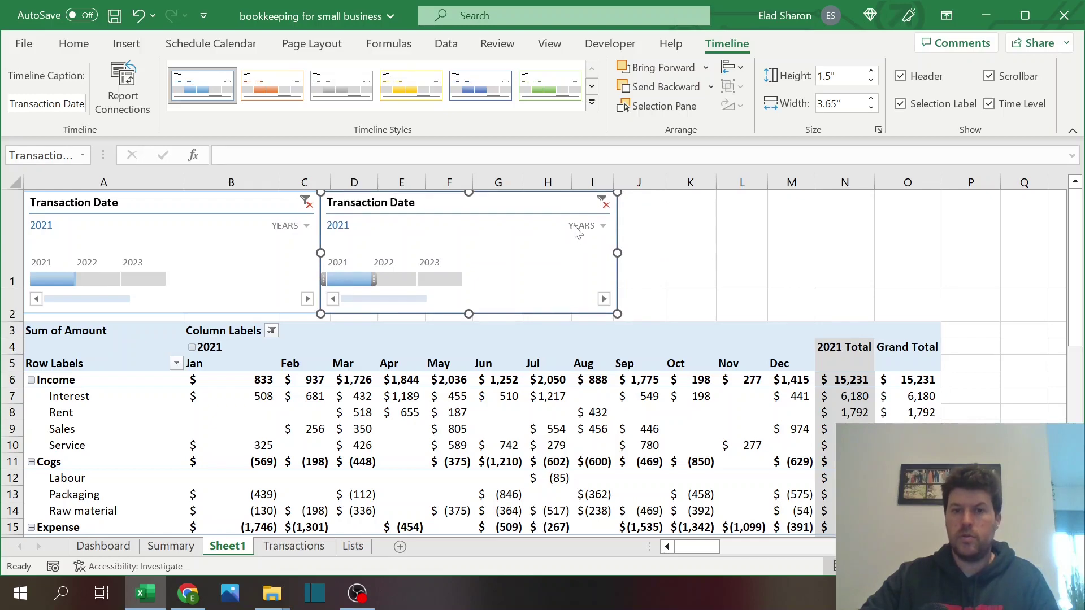
pyautogui.click(587, 226)
pyautogui.click(608, 275)
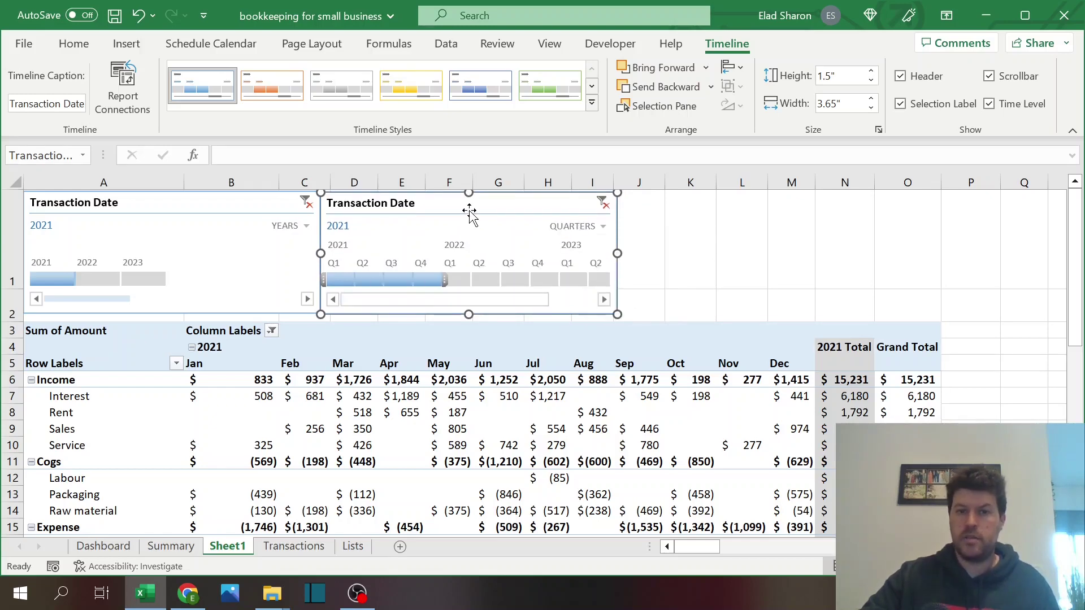
# - Paste a third timeline copy beside the second and set it to Months
pyautogui.click(684, 217)
pyautogui.hotkey('ctrl', 'v')
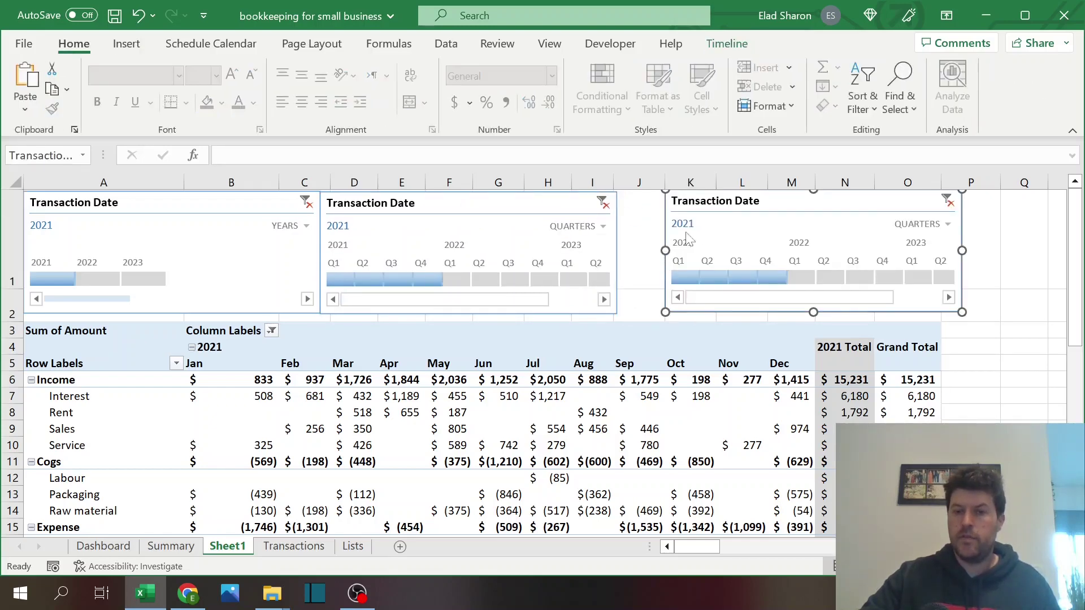
pyautogui.moveTo(747, 199); pyautogui.dragTo(700, 201)
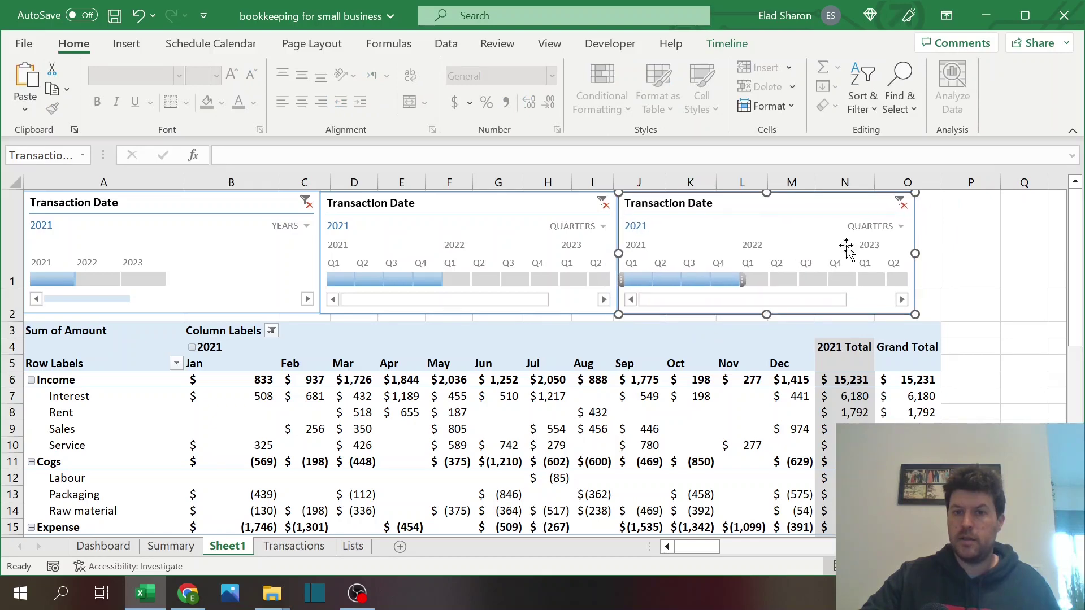
pyautogui.click(890, 226)
pyautogui.click(898, 298)
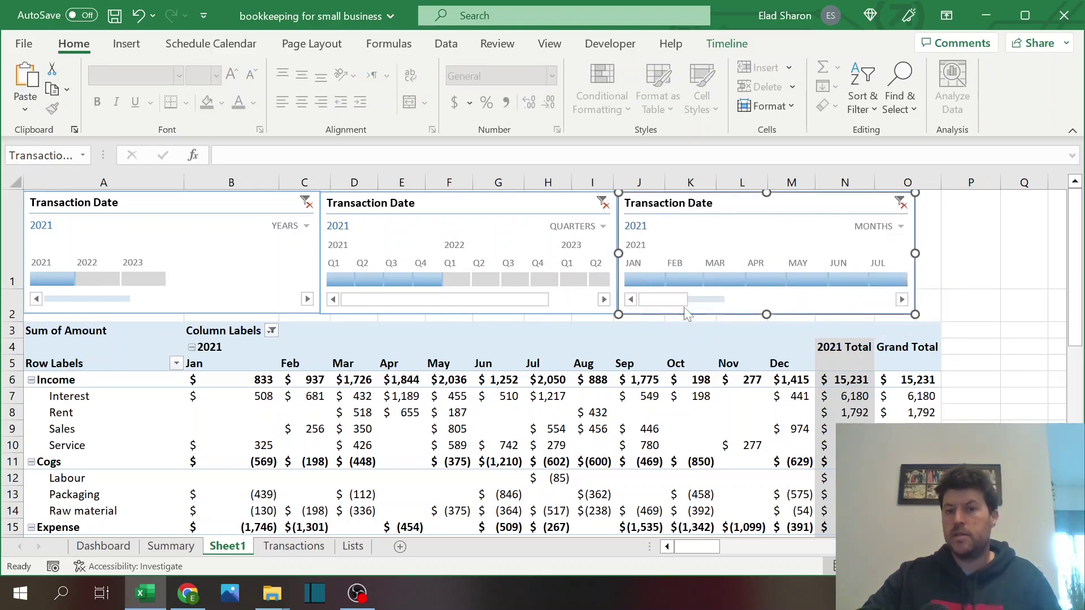
pyautogui.click(977, 362)
pyautogui.scroll(-1, 354, 401)
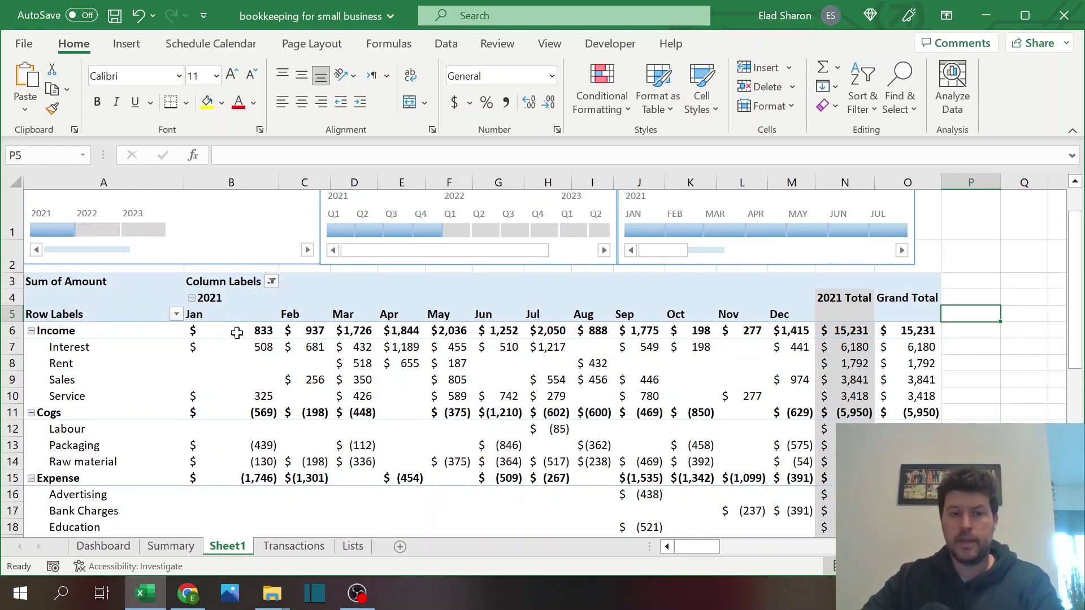
pyautogui.scroll(-8, 258, 446)
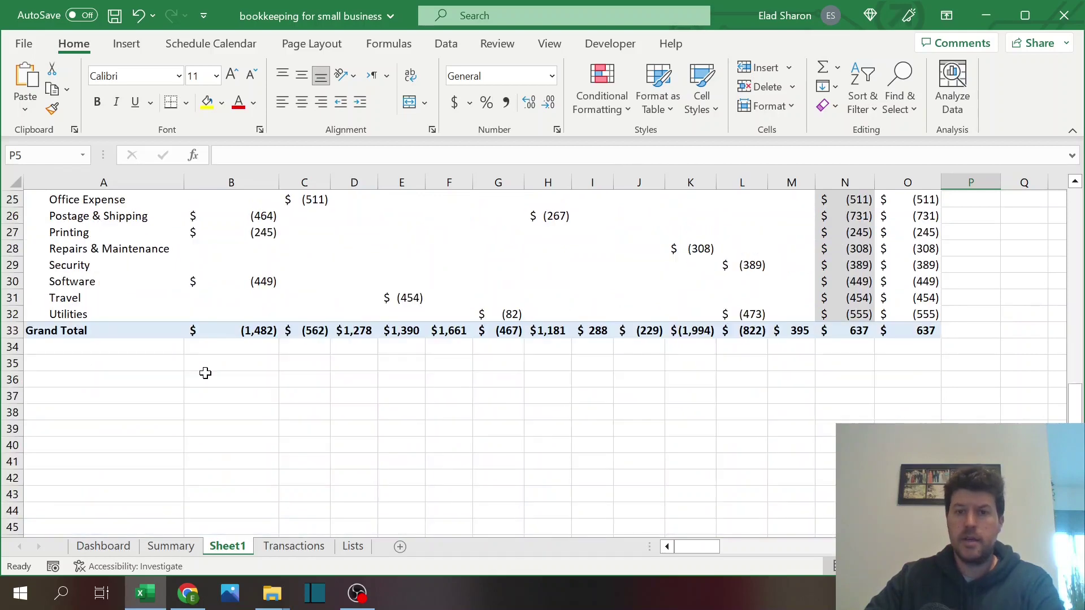
pyautogui.scroll(8, 393, 364)
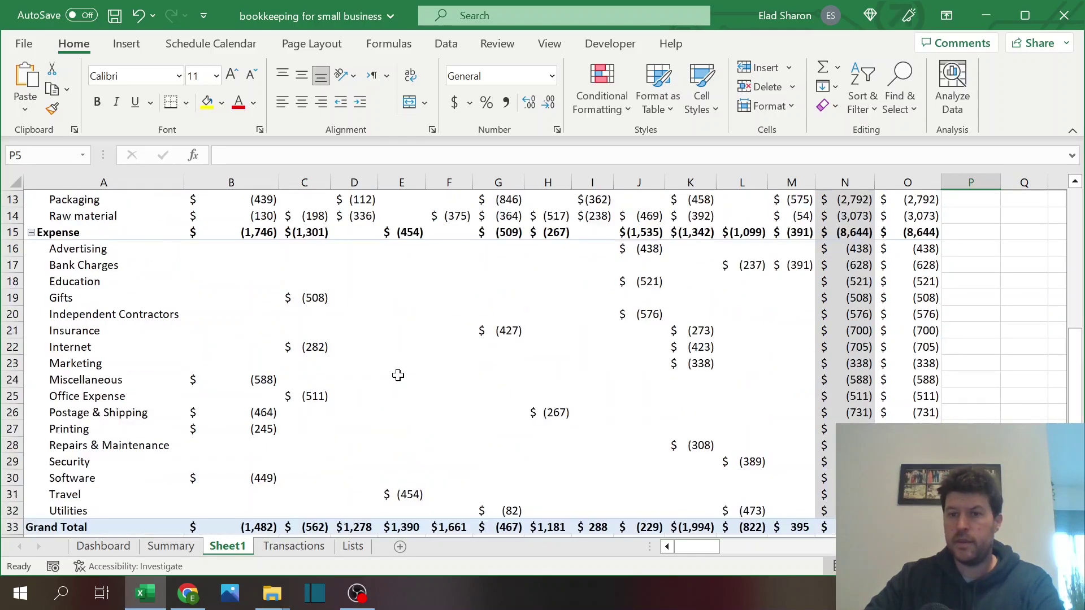
# - On the Summary sheet, try the Q2 and Q3 2021 filters, then clear the quarter filter
pyautogui.click(170, 546)
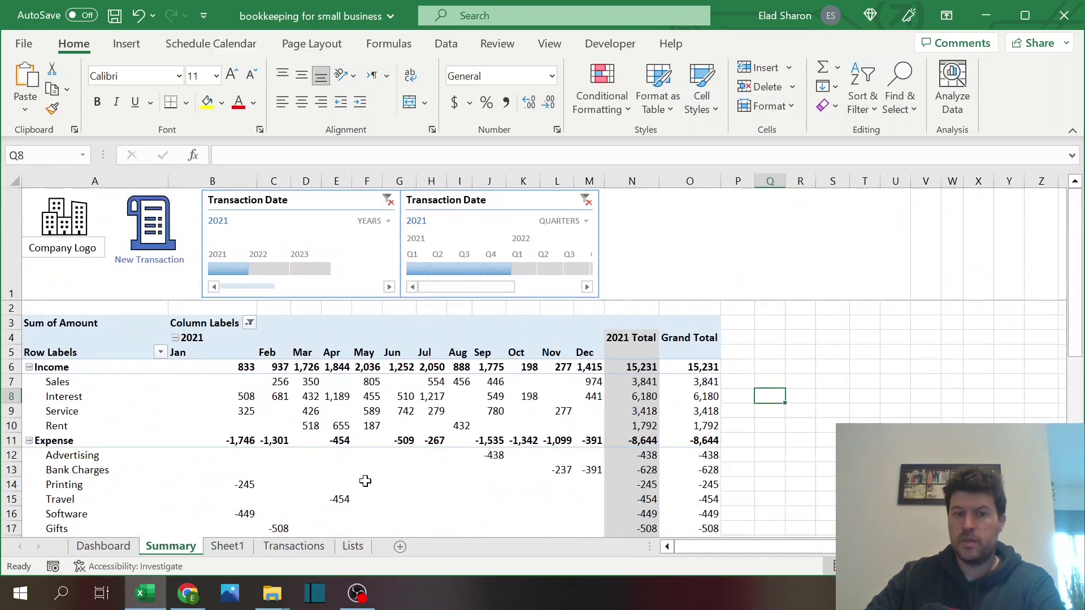
pyautogui.scroll(-6, 331, 408)
pyautogui.scroll(6, 322, 388)
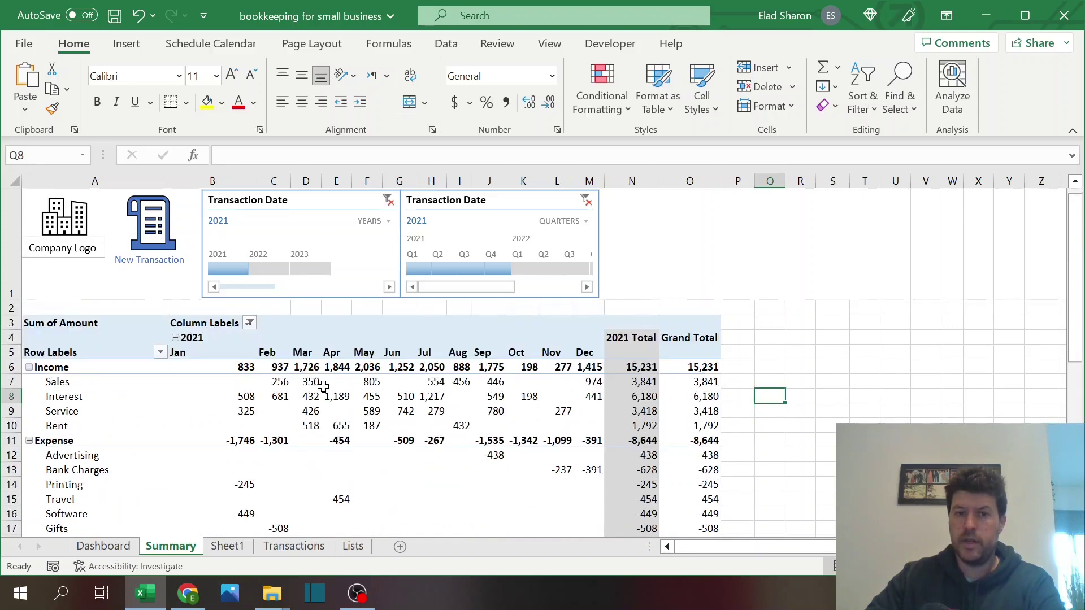
pyautogui.click(445, 268)
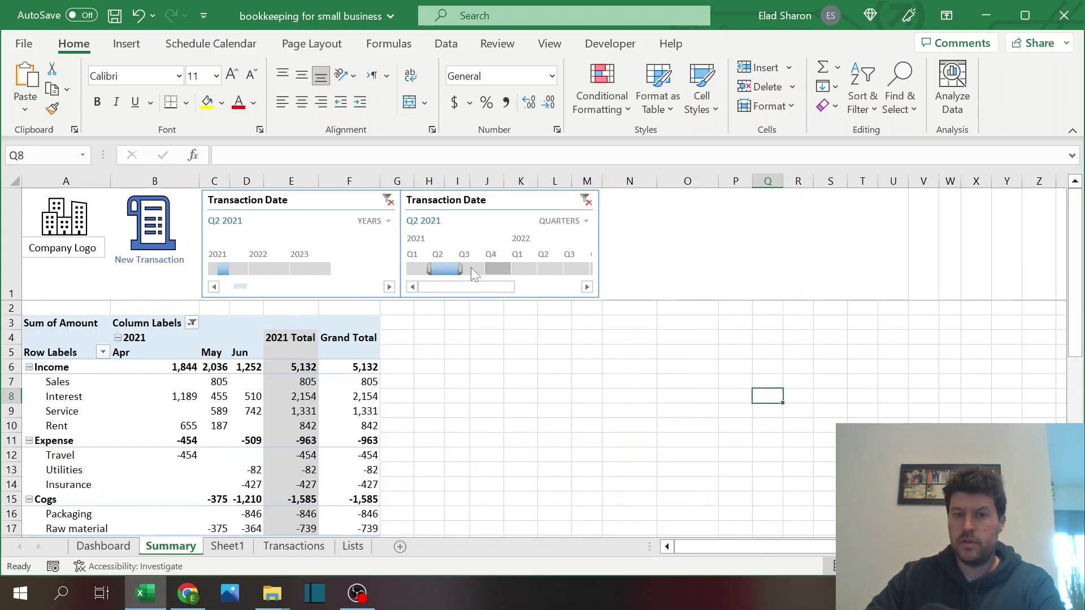
pyautogui.click(474, 268)
pyautogui.click(585, 200)
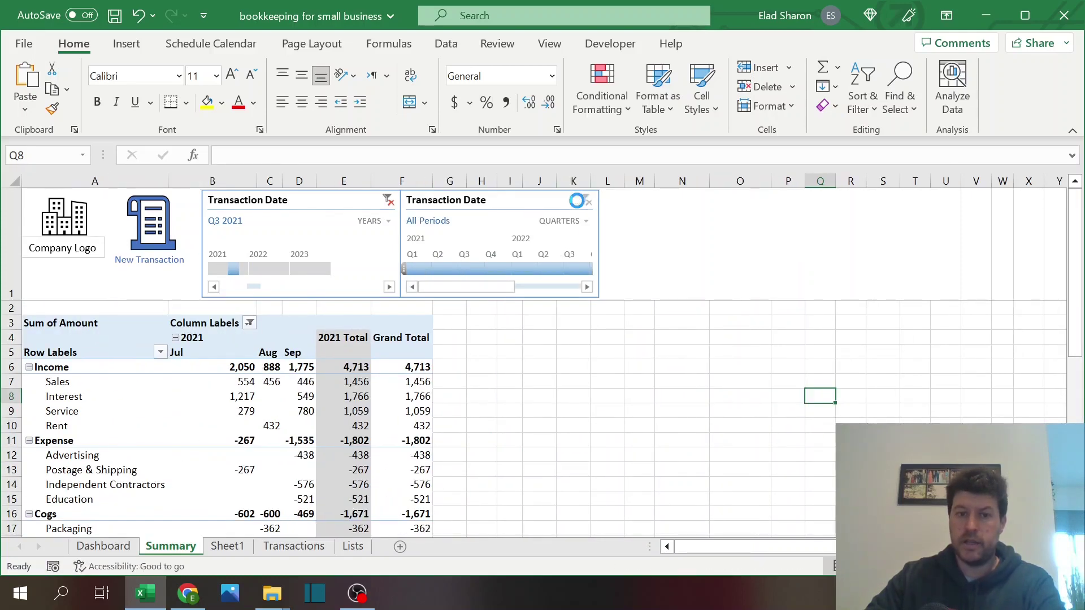
# - Narrow the Years timeline from 2023 and 2022–2023 down to 2022 only
pyautogui.click(308, 269)
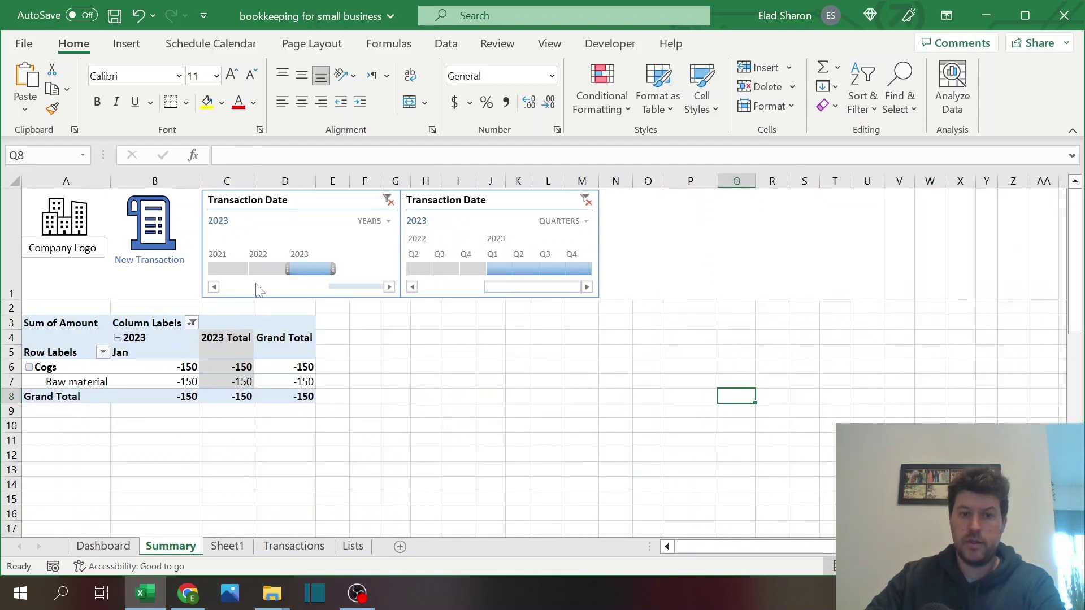
pyautogui.moveTo(266, 270); pyautogui.dragTo(315, 267)
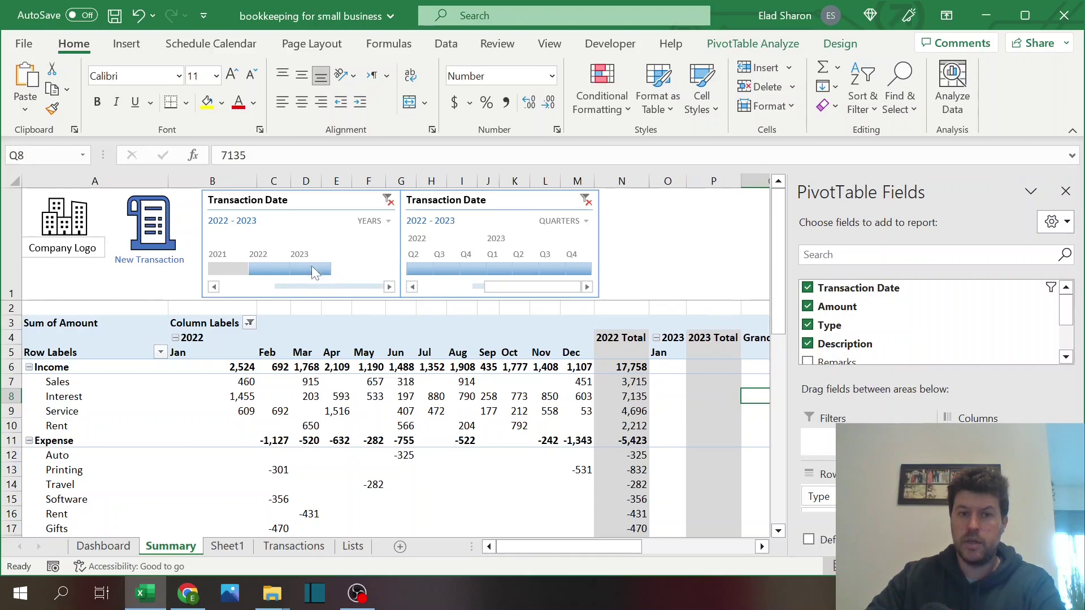
pyautogui.click(258, 268)
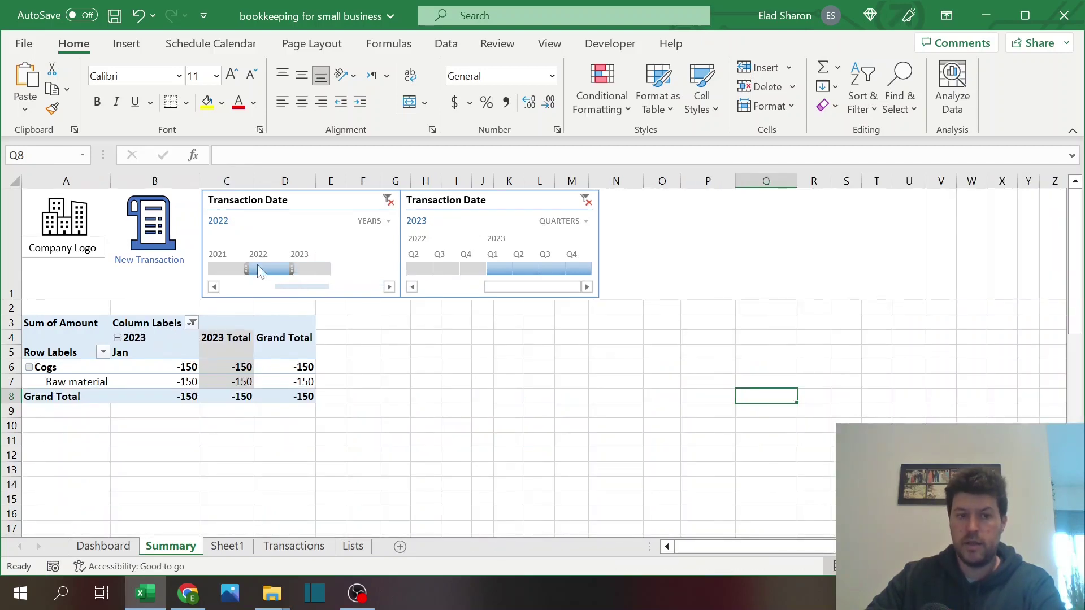
pyautogui.click(770, 338)
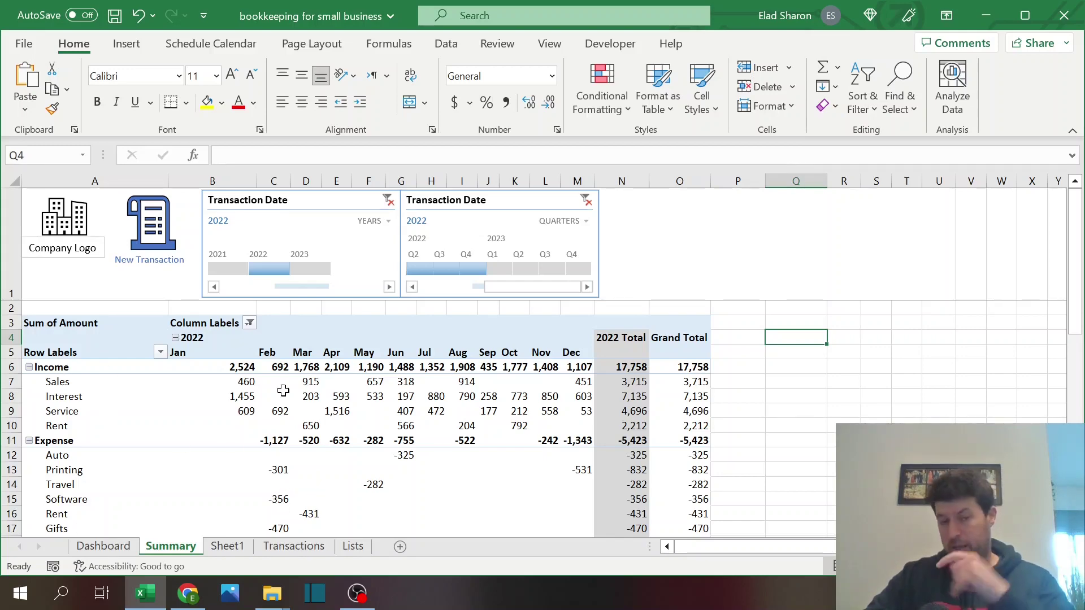
pyautogui.scroll(-5, 108, 397)
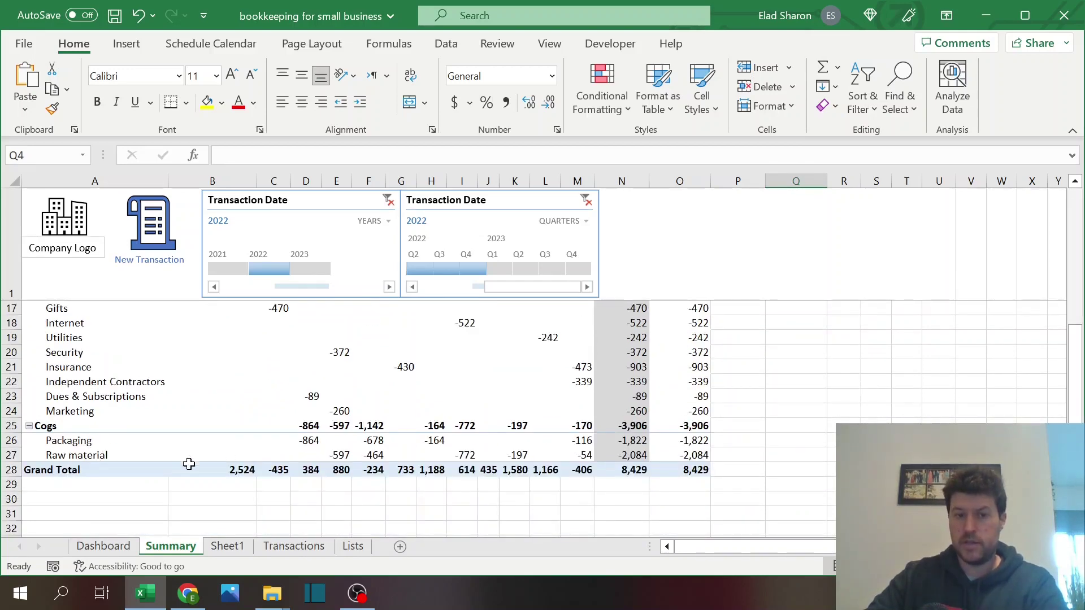
pyautogui.scroll(5, 249, 412)
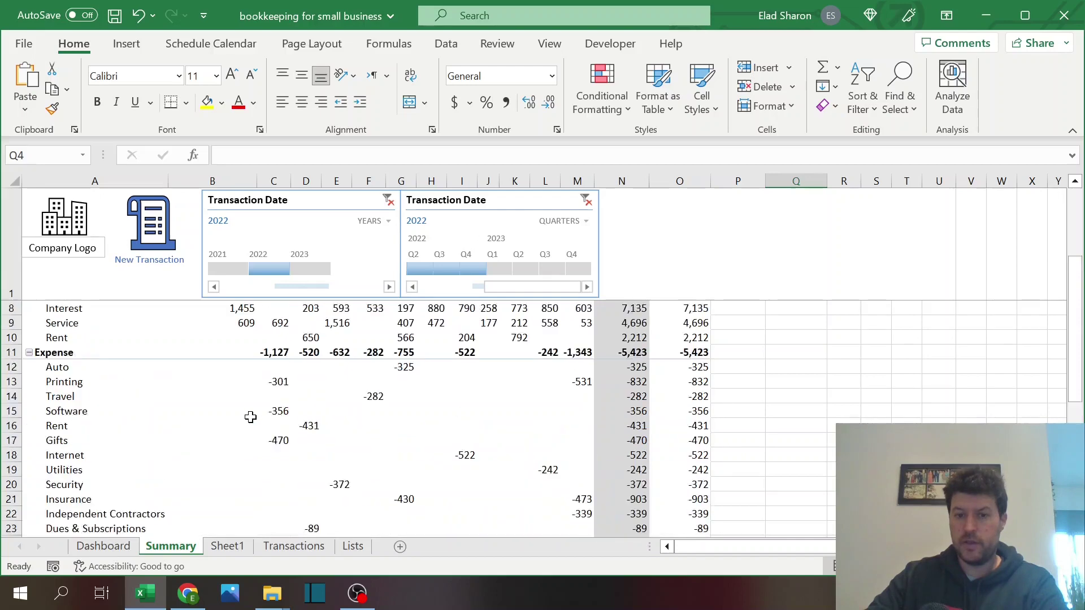
# - Go to the Dashboard sheet and scroll right to its Income, Expense and Cogs Breakdown pivots
pyautogui.click(115, 552)
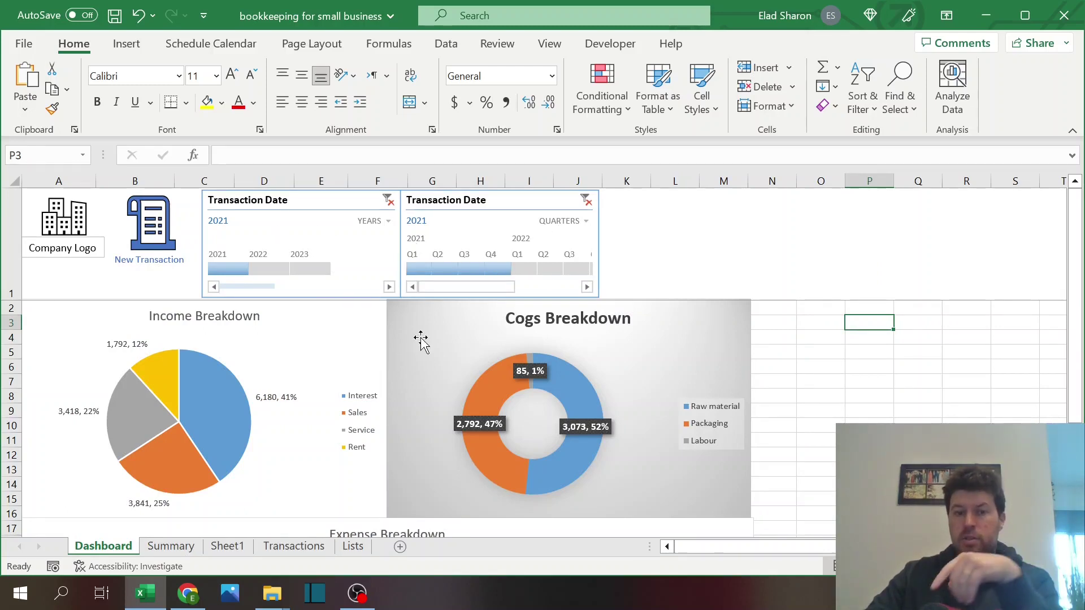
pyautogui.scroll(-5, 305, 384)
pyautogui.scroll(5, 286, 392)
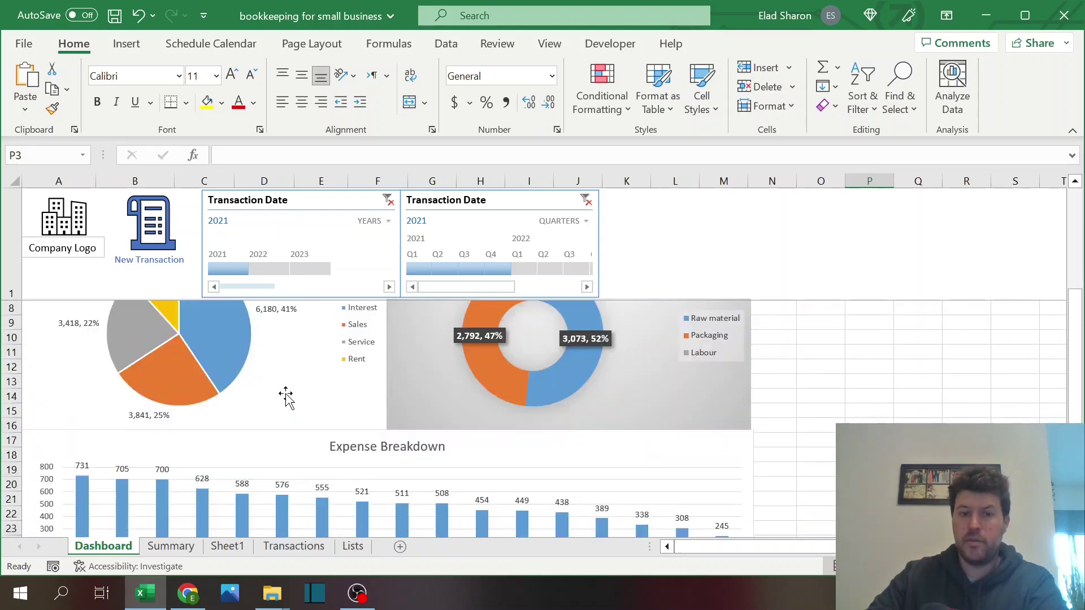
pyautogui.moveTo(695, 546); pyautogui.dragTo(752, 547)
pyautogui.hscroll(2, 743, 452)
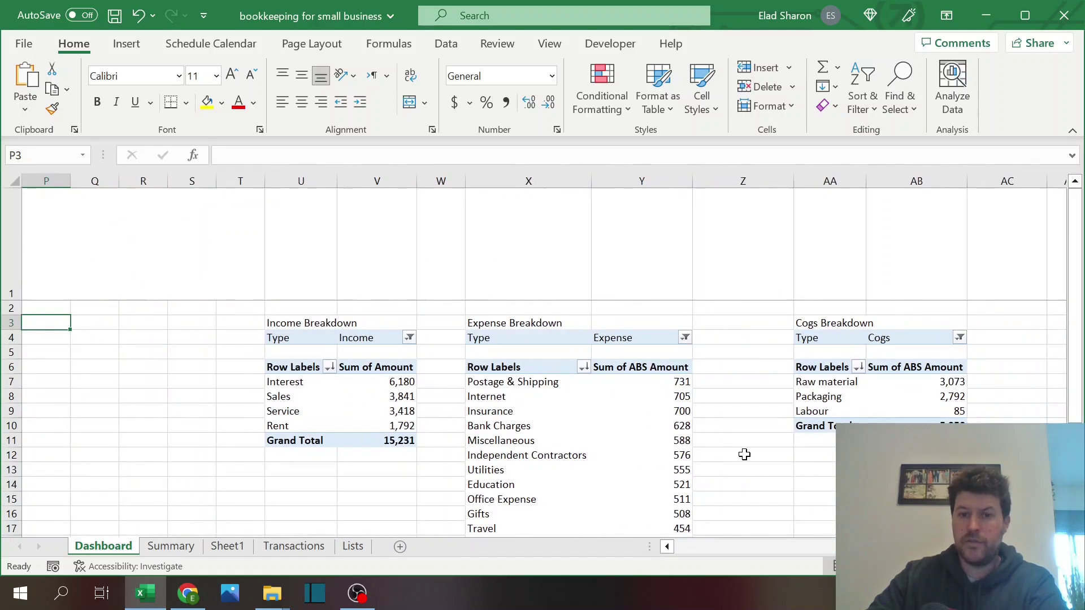
pyautogui.scroll(-2, 717, 417)
pyautogui.scroll(2, 634, 416)
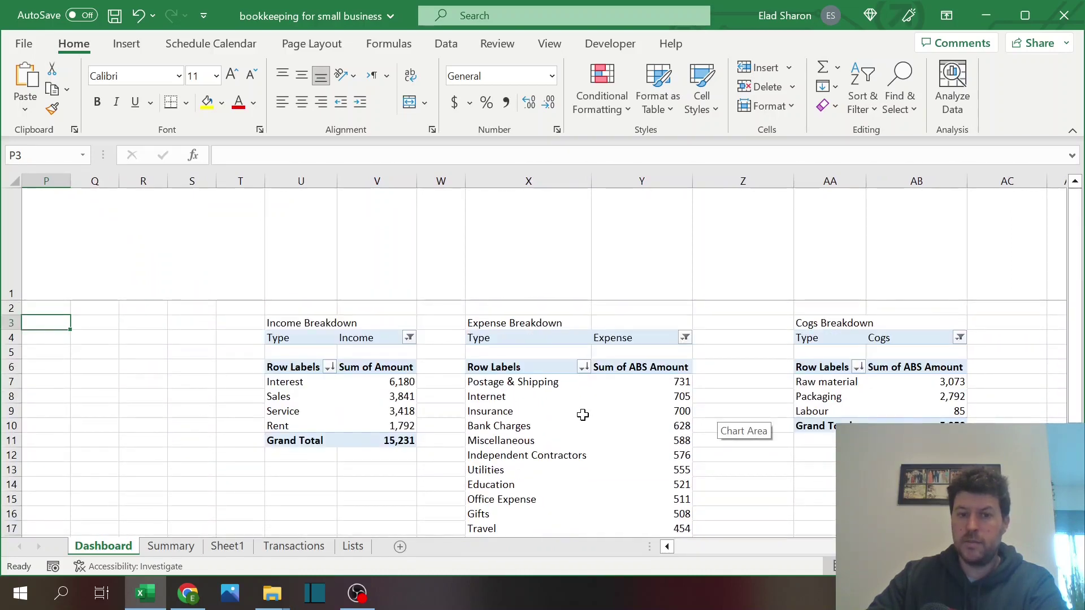
pyautogui.click(391, 410)
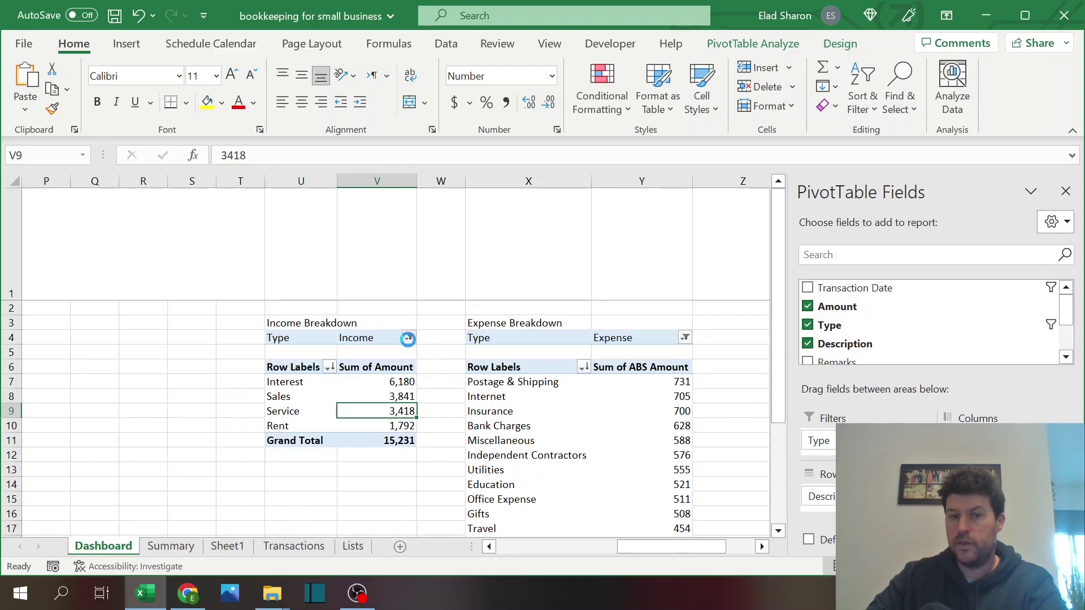
pyautogui.click(408, 337)
pyautogui.click(432, 282)
pyautogui.click(593, 417)
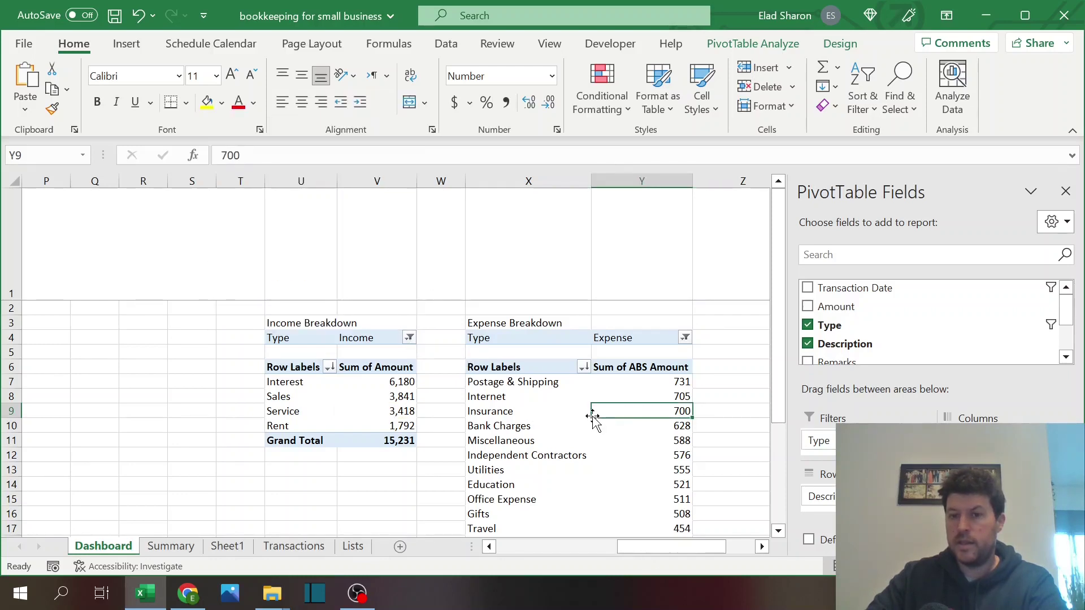
pyautogui.moveTo(709, 547); pyautogui.dragTo(748, 545)
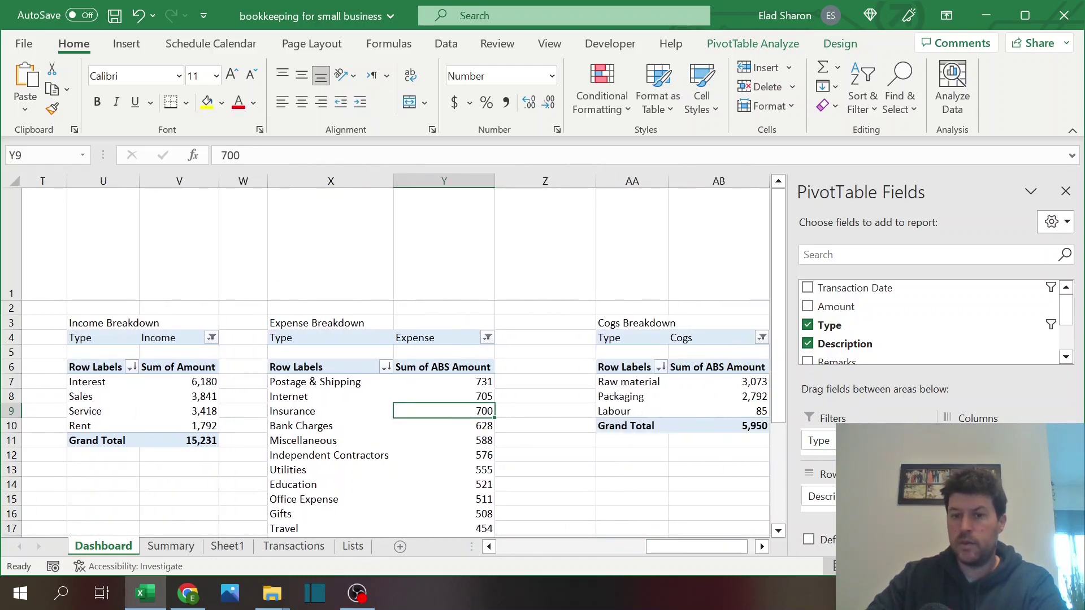
pyautogui.click(715, 400)
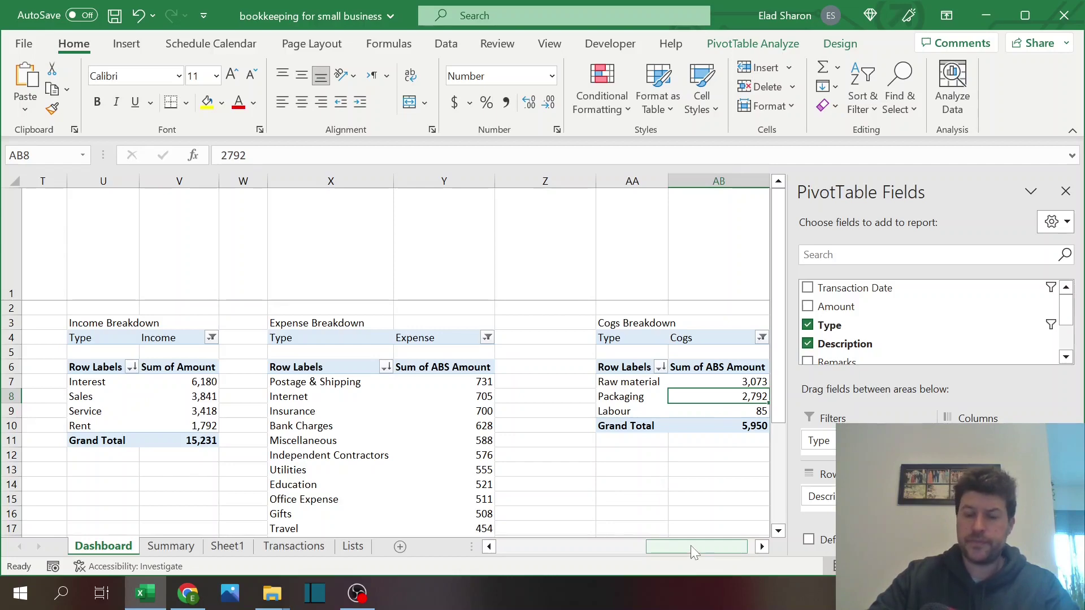
pyautogui.moveTo(691, 545); pyautogui.dragTo(480, 545)
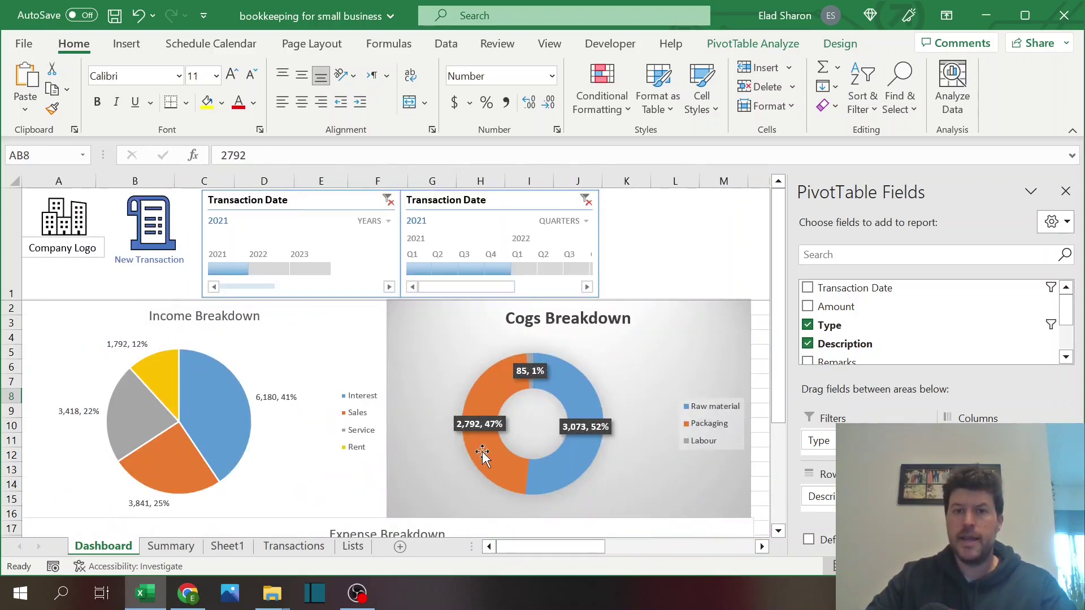
pyautogui.click(688, 271)
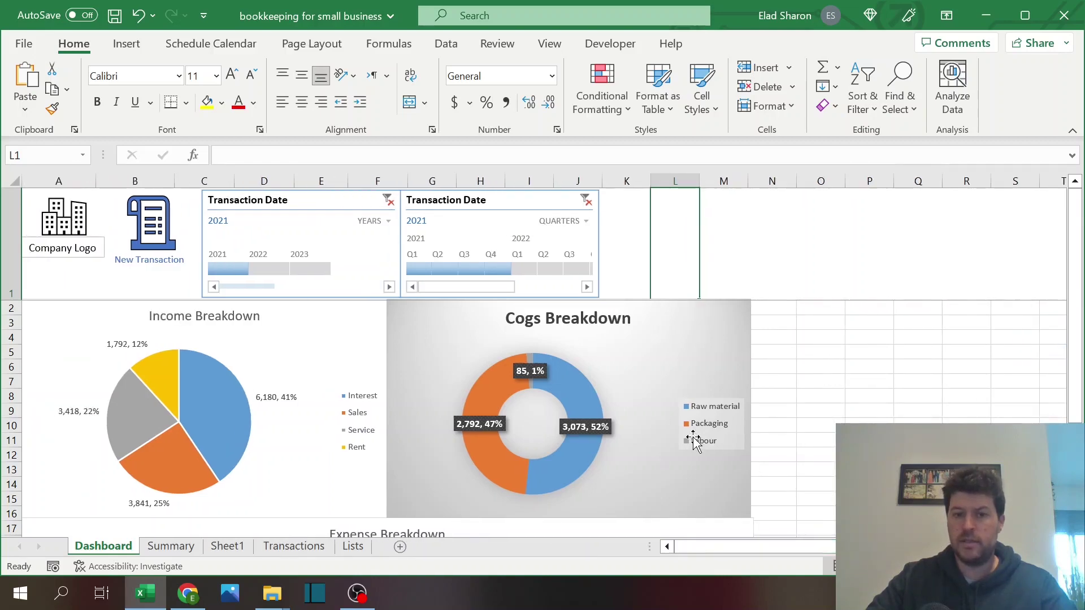
pyautogui.scroll(-5, 697, 441)
pyautogui.scroll(5, 277, 432)
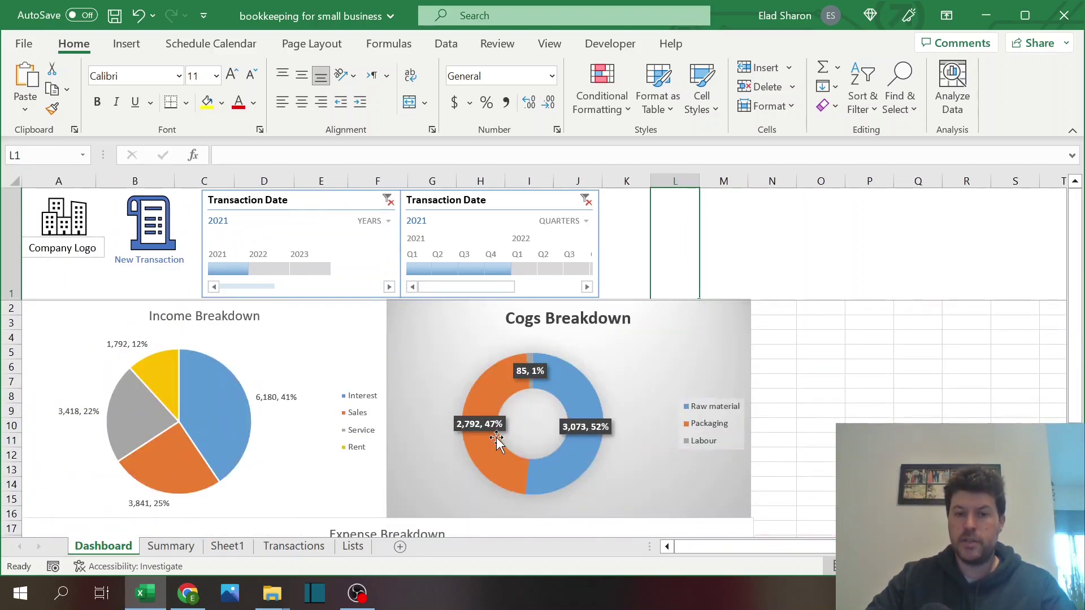
pyautogui.scroll(-5, 511, 444)
pyautogui.scroll(5, 565, 491)
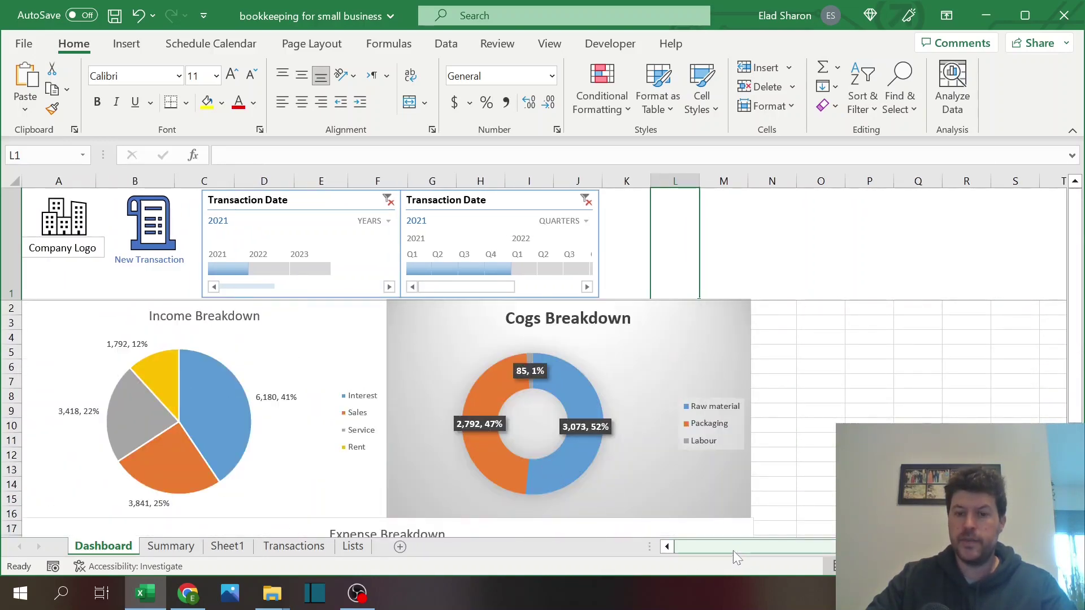
pyautogui.moveTo(734, 547); pyautogui.dragTo(768, 547)
pyautogui.scroll(-1, 681, 433)
pyautogui.scroll(1, 682, 438)
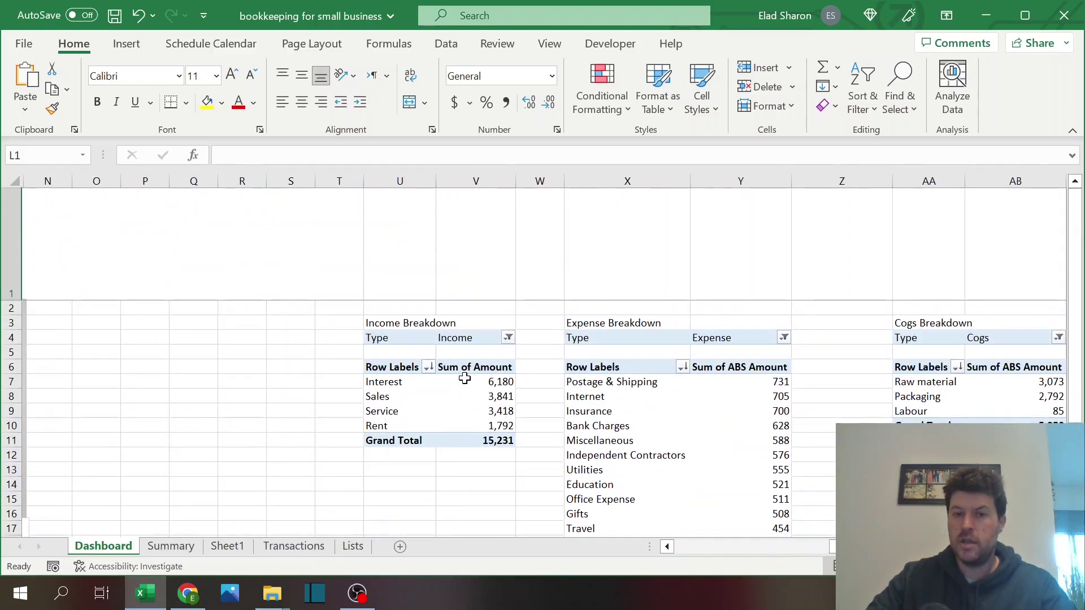
pyautogui.click(468, 380)
pyautogui.click(473, 408)
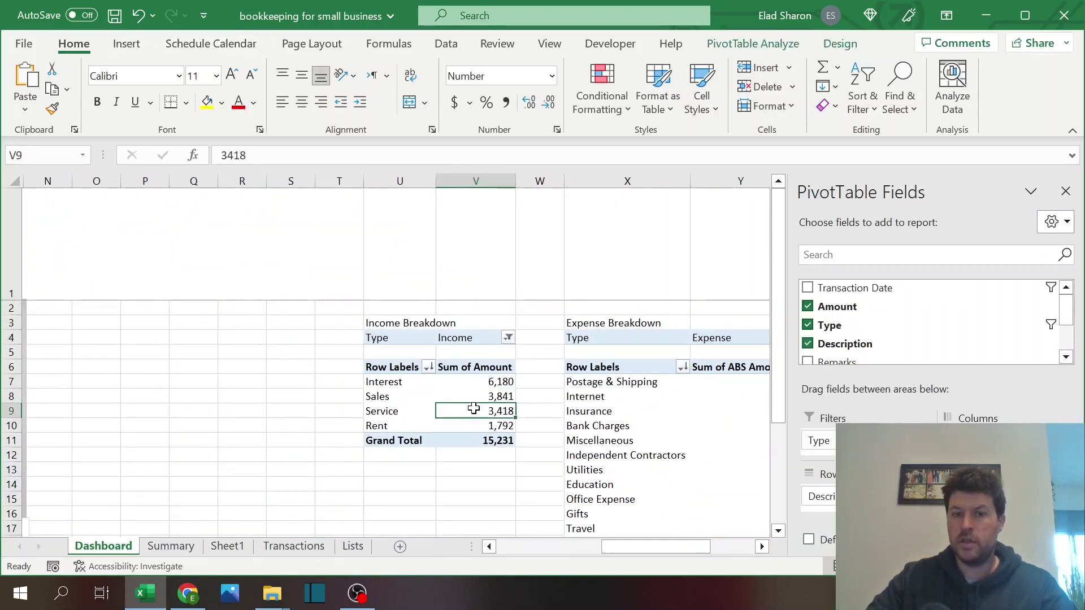
pyautogui.click(475, 396)
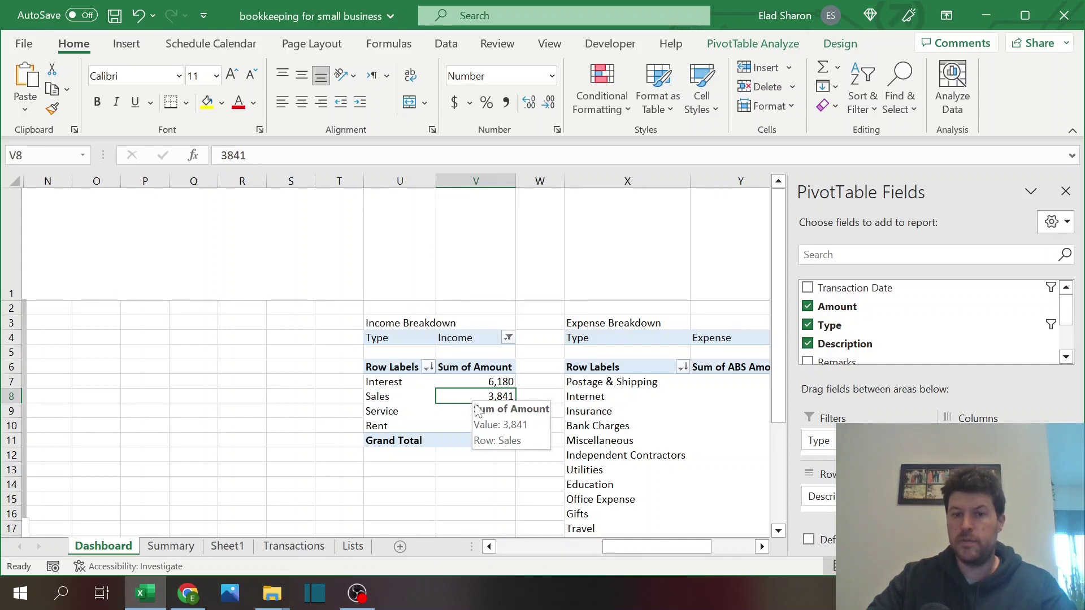
pyautogui.click(135, 50)
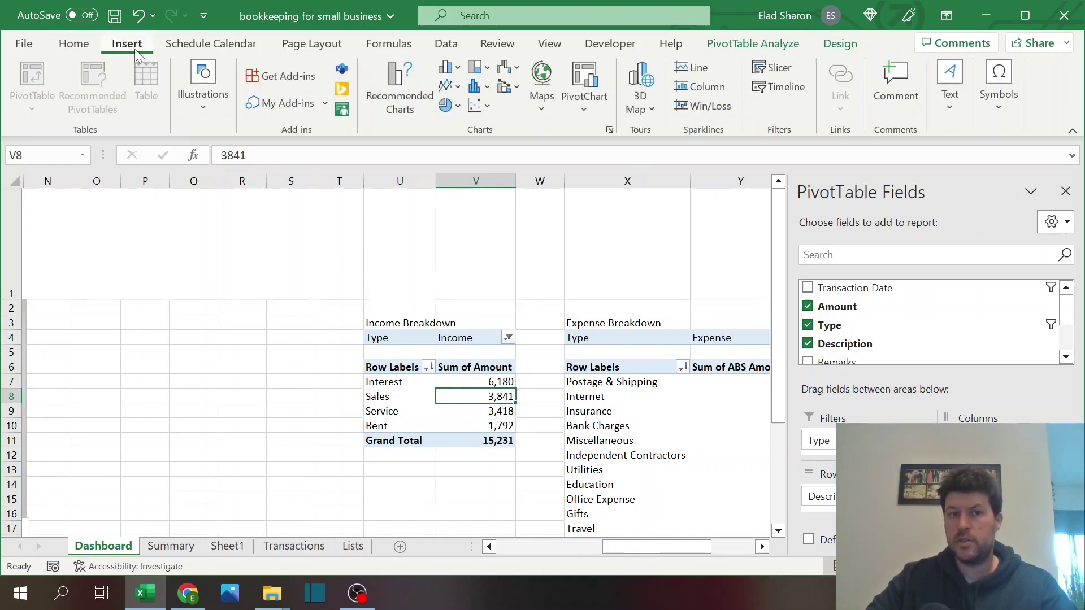
pyautogui.click(445, 69)
pyautogui.click(459, 124)
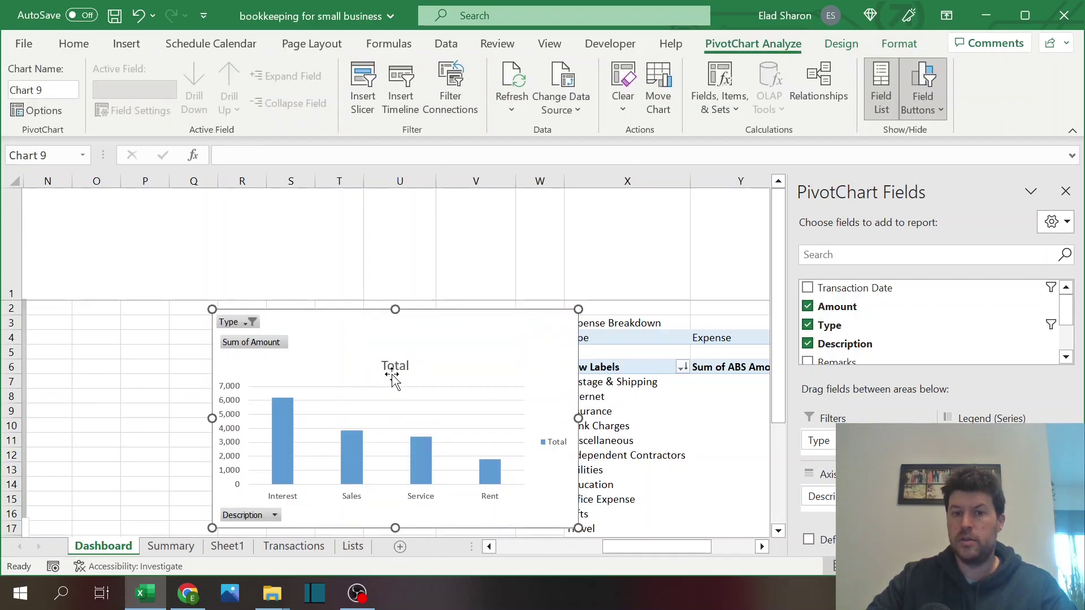
pyautogui.click(841, 43)
pyautogui.click(913, 97)
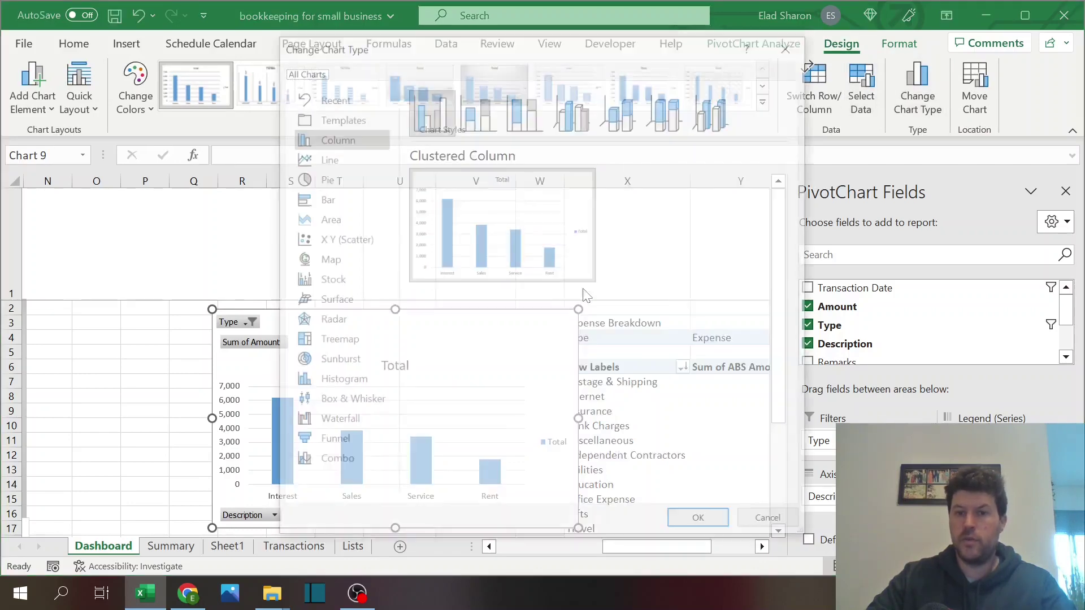
pyautogui.click(323, 178)
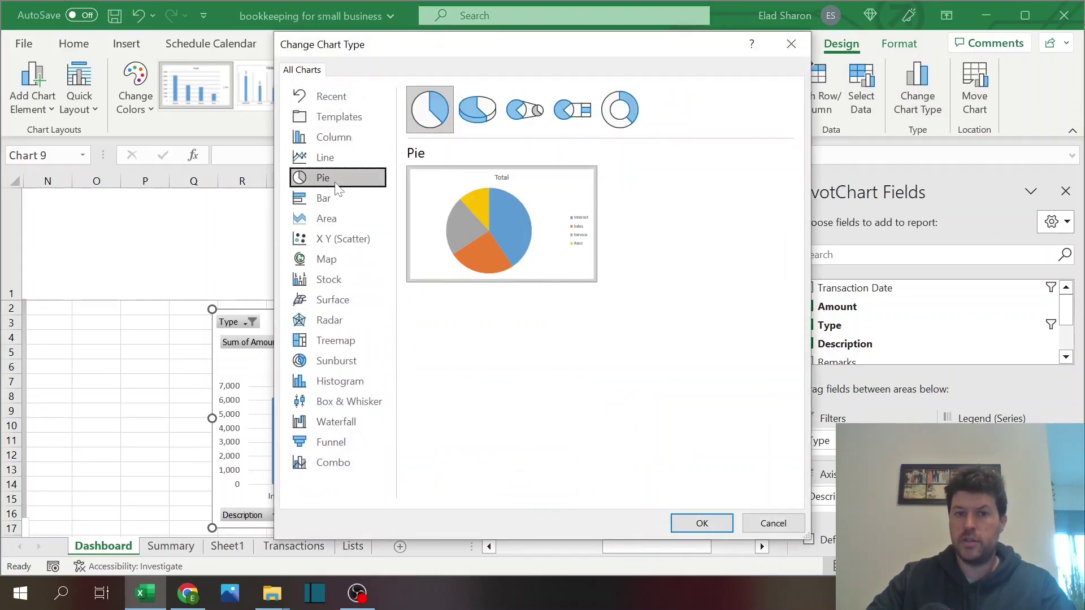
pyautogui.click(336, 162)
pyautogui.click(701, 520)
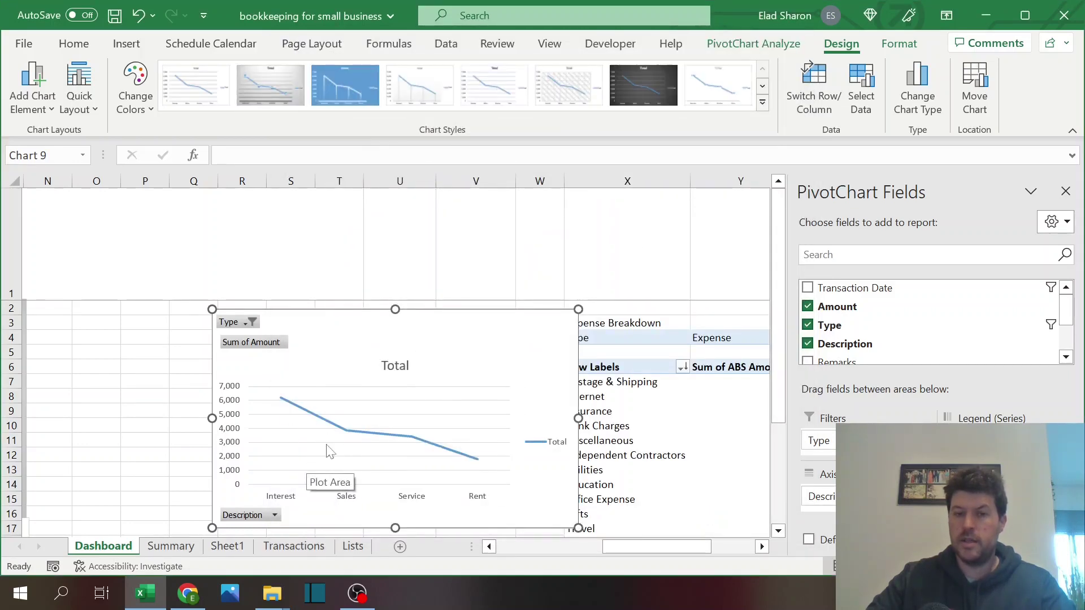
pyautogui.press('Delete')
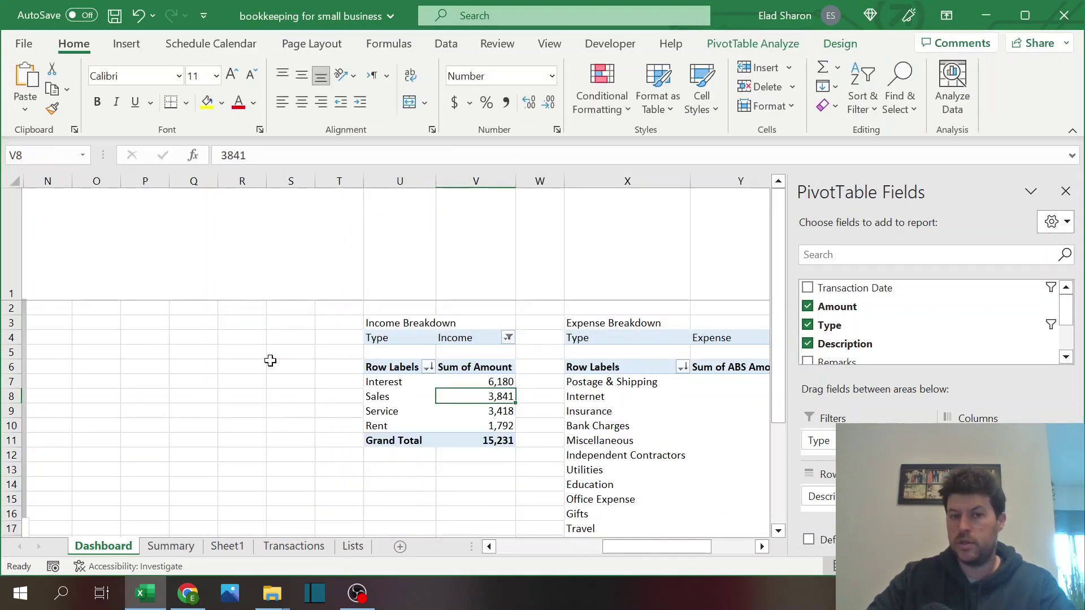
# - Filter the Dashboard's year timeline to 2022
pyautogui.click(281, 366)
pyautogui.click(707, 554)
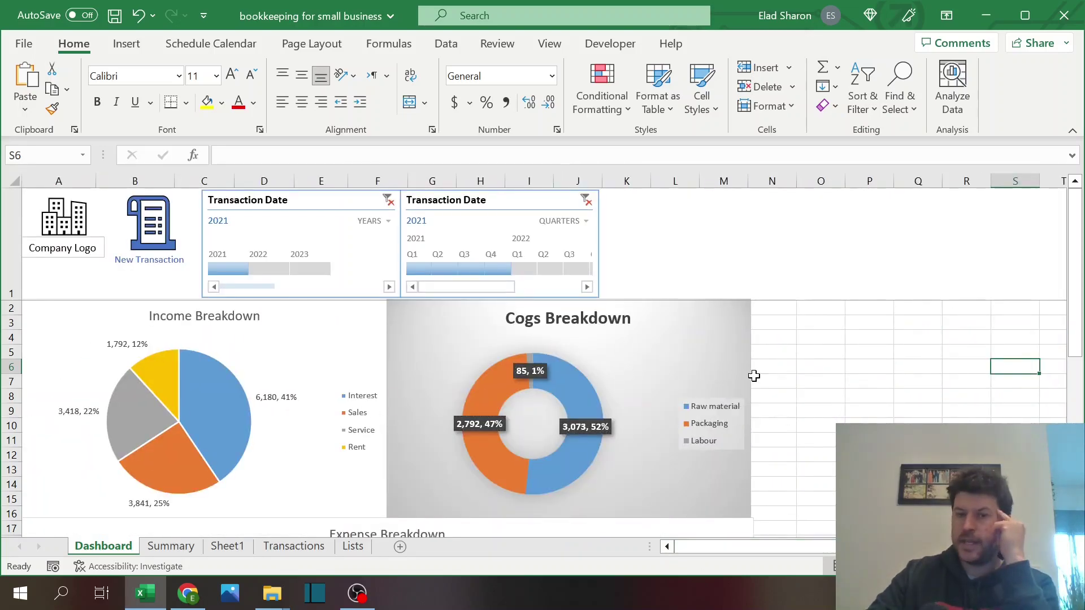
pyautogui.scroll(-2, 733, 390)
pyautogui.scroll(-6, 734, 390)
pyautogui.scroll(8, 791, 373)
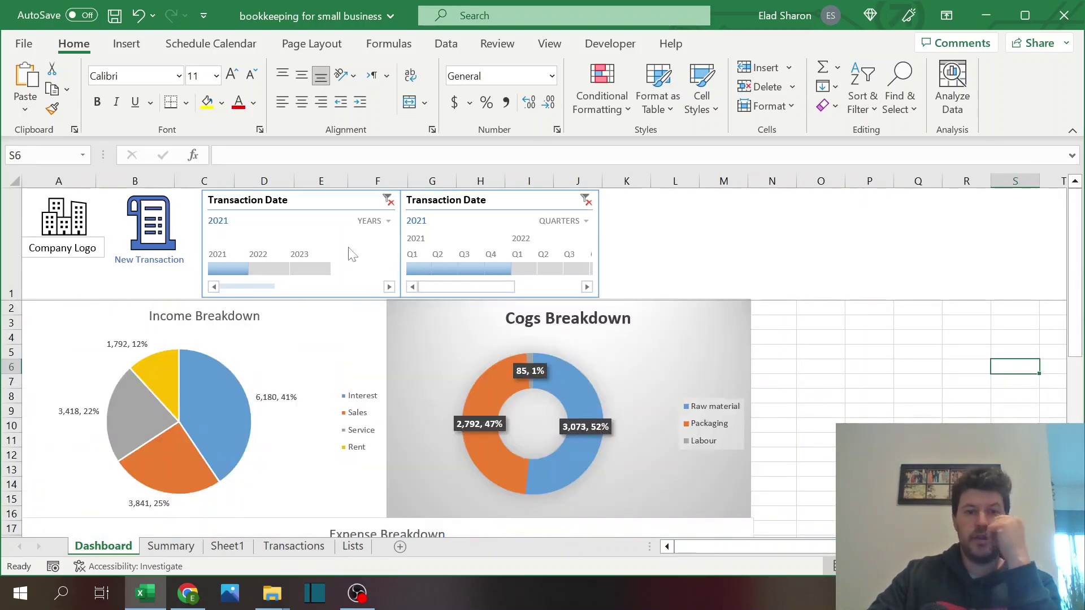
pyautogui.click(270, 270)
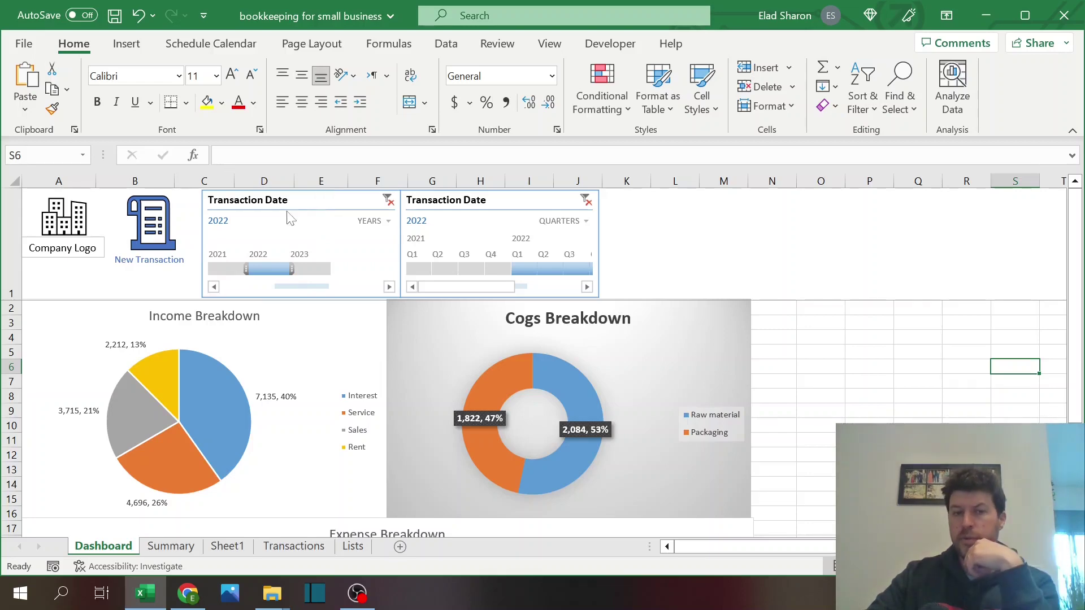
# - Confirm the year timeline's Report Connections cover PivotTable1–3 only, leaving Summary unchecked
pyautogui.rightClick(324, 200)
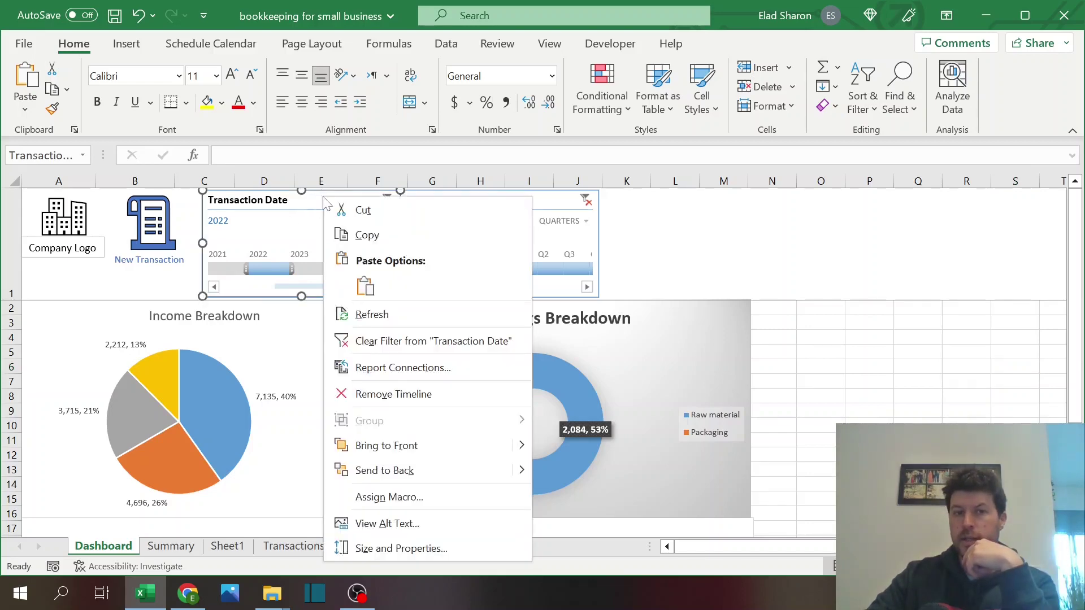
pyautogui.click(402, 367)
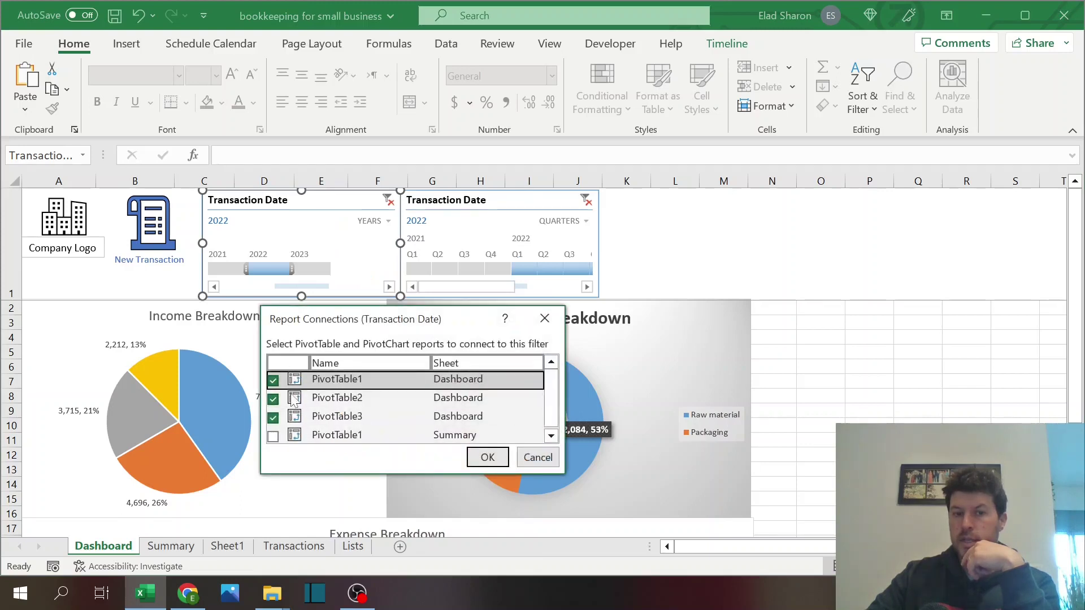
pyautogui.click(467, 418)
pyautogui.click(473, 380)
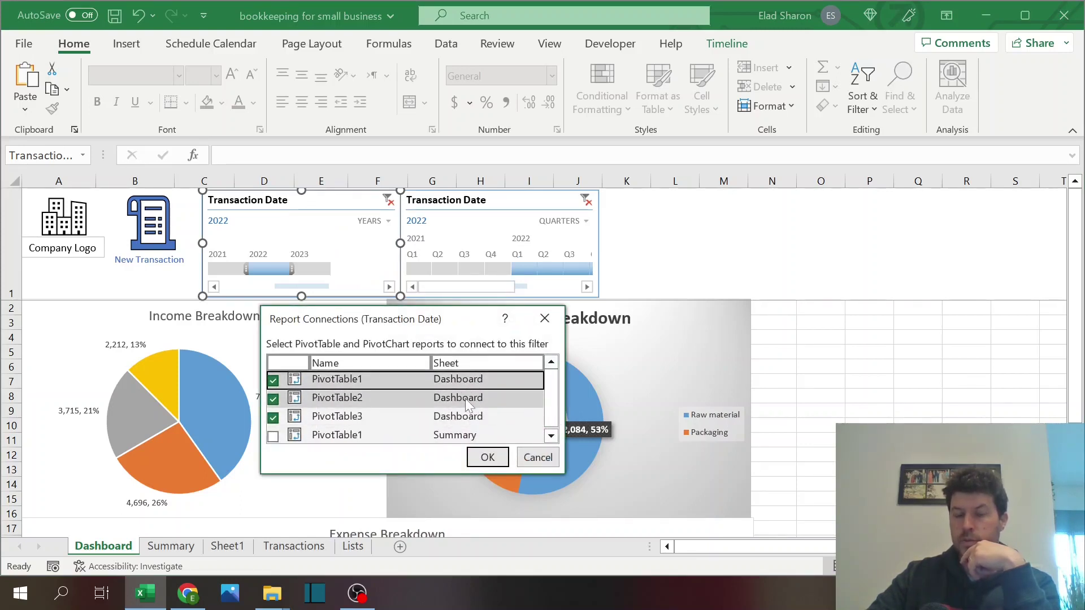
pyautogui.click(537, 457)
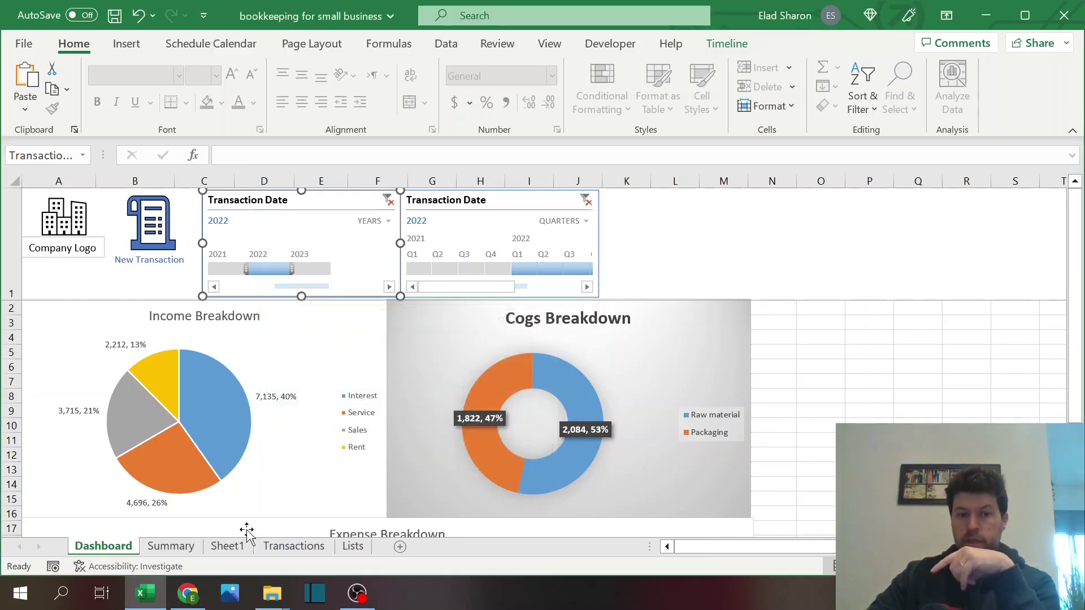
# - Compare the Summary and Dashboard sheets' filtered pivots
pyautogui.click(172, 547)
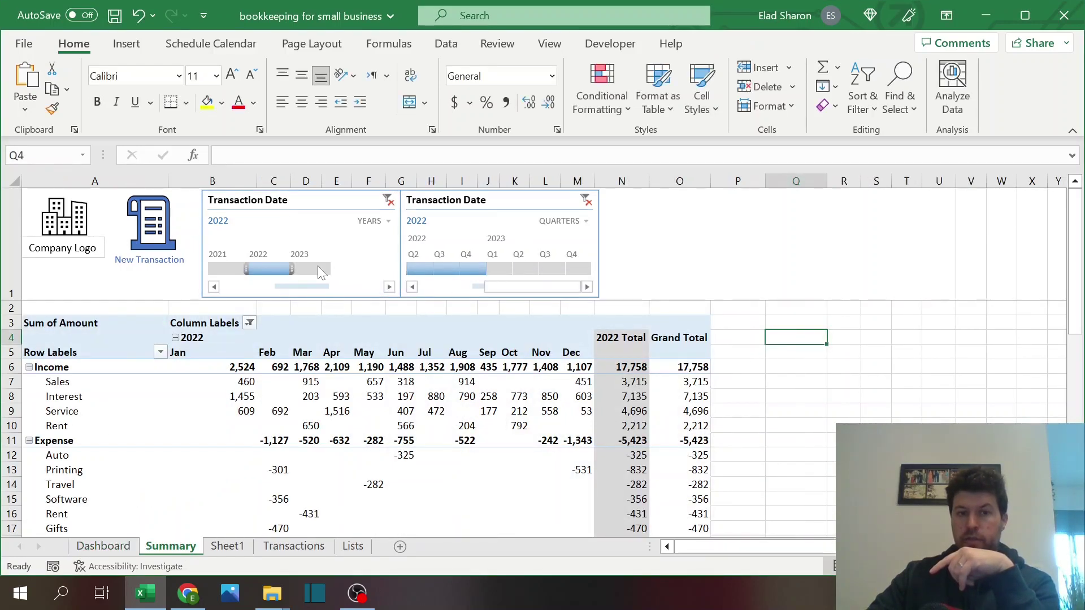
pyautogui.click(124, 534)
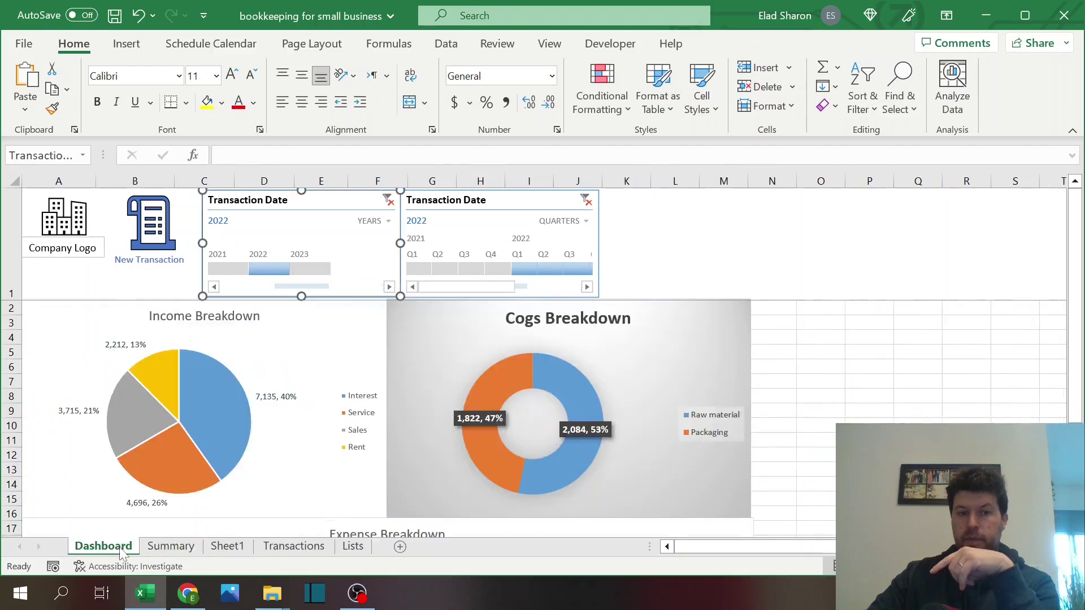
pyautogui.click(121, 546)
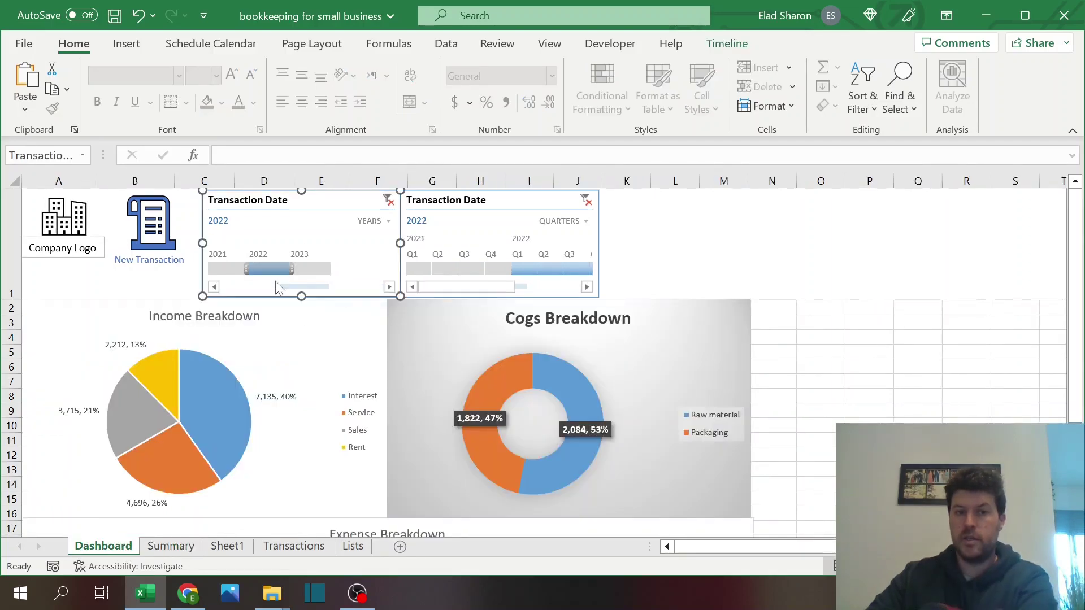
pyautogui.click(170, 546)
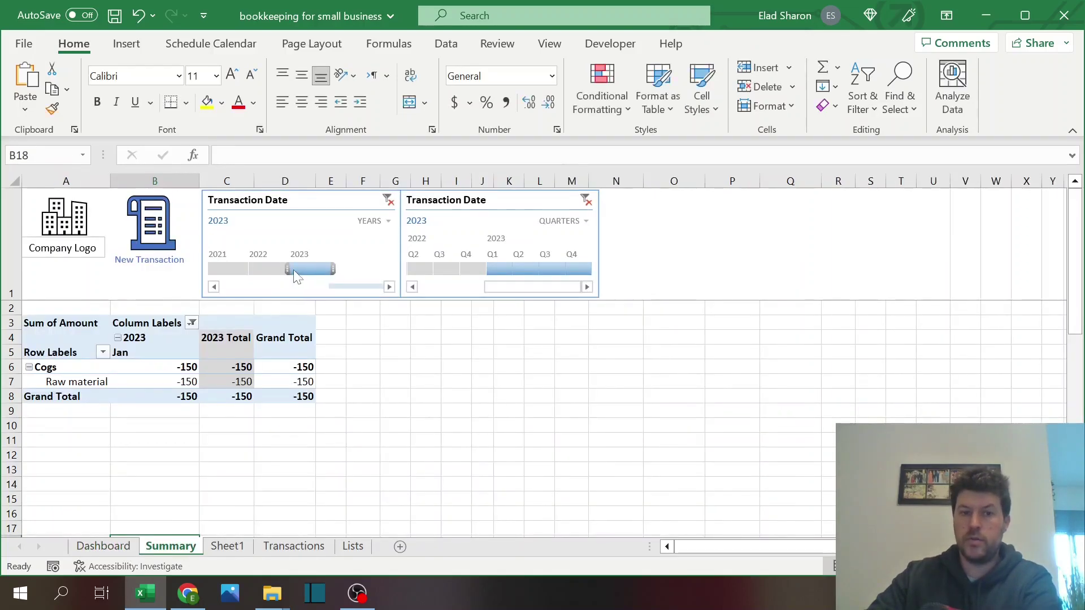
pyautogui.click(125, 547)
# - Delete Sheet1 from the workbook
pyautogui.click(236, 550)
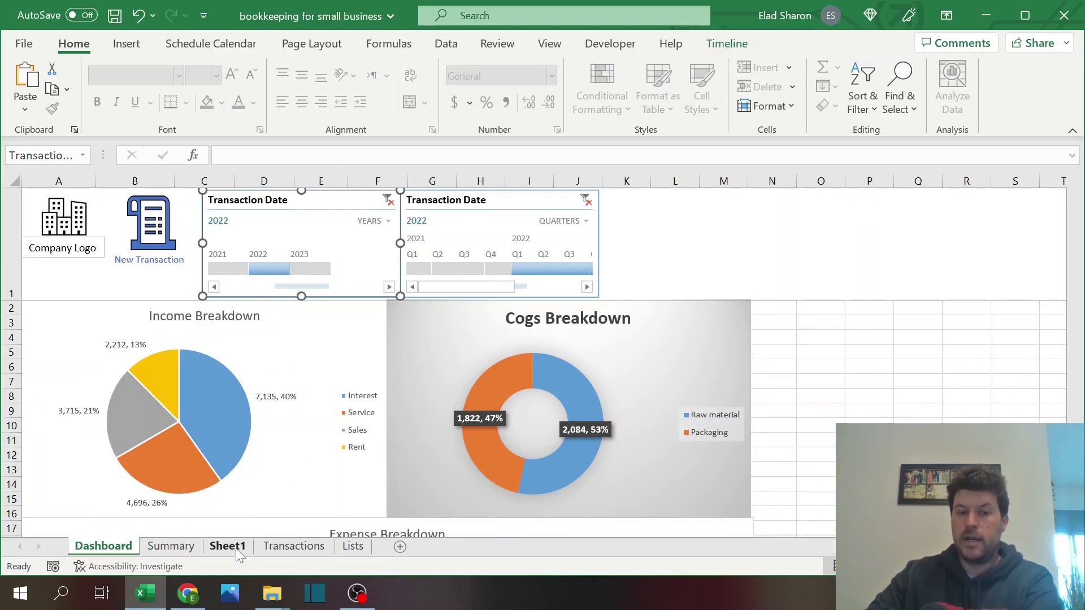
pyautogui.rightClick(237, 551)
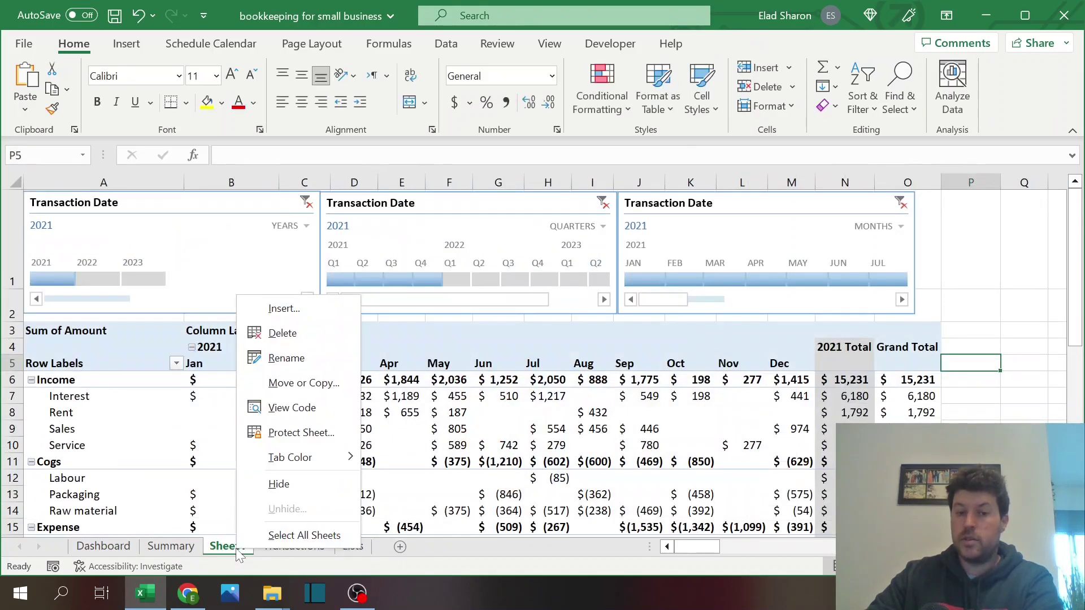
pyautogui.click(285, 332)
pyautogui.click(517, 345)
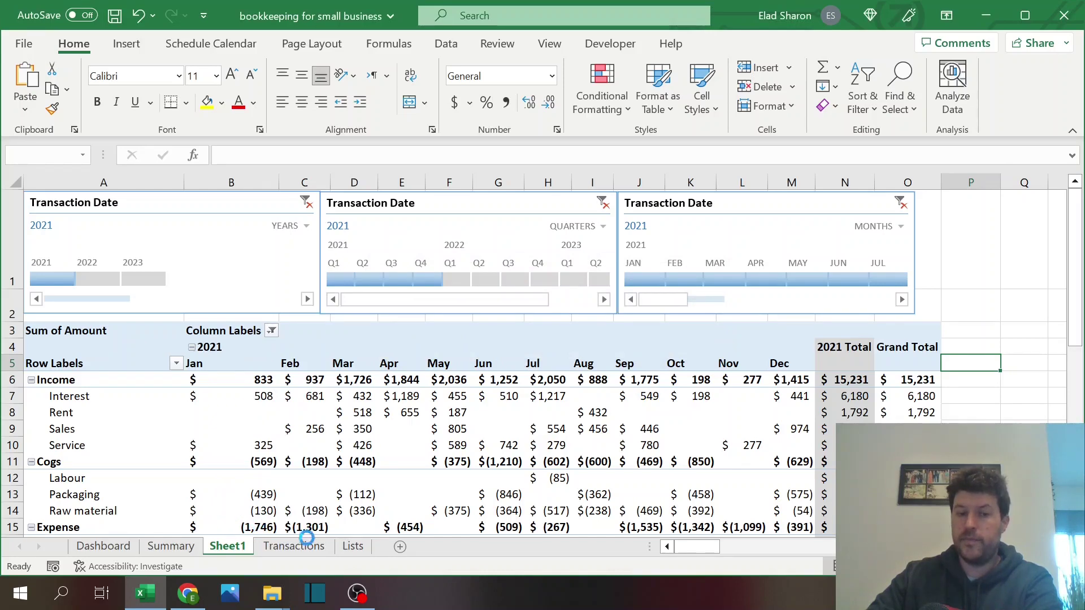
# - On the Transactions sheet, open and cancel the New Transaction form, then scroll to row 162
pyautogui.click(303, 549)
pyautogui.click(244, 546)
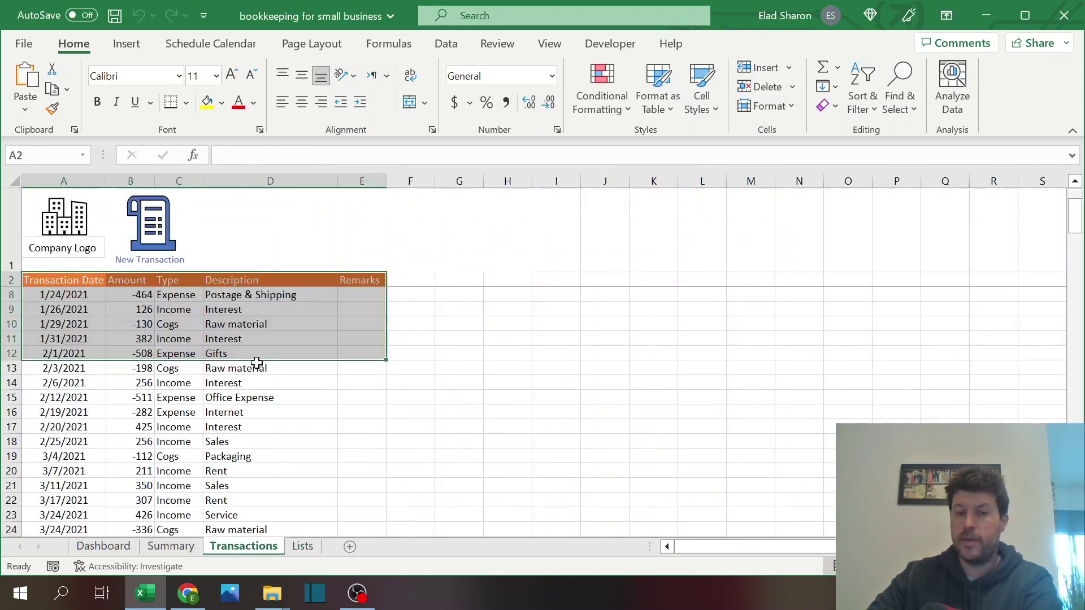
pyautogui.click(223, 266)
pyautogui.click(154, 243)
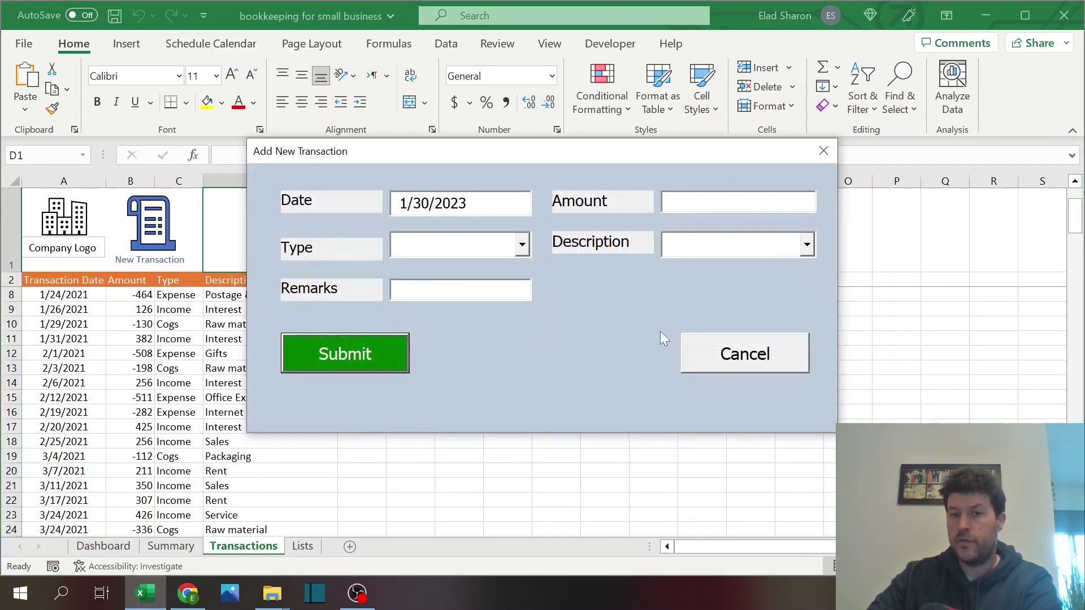
pyautogui.click(823, 151)
pyautogui.scroll(-20, 168, 387)
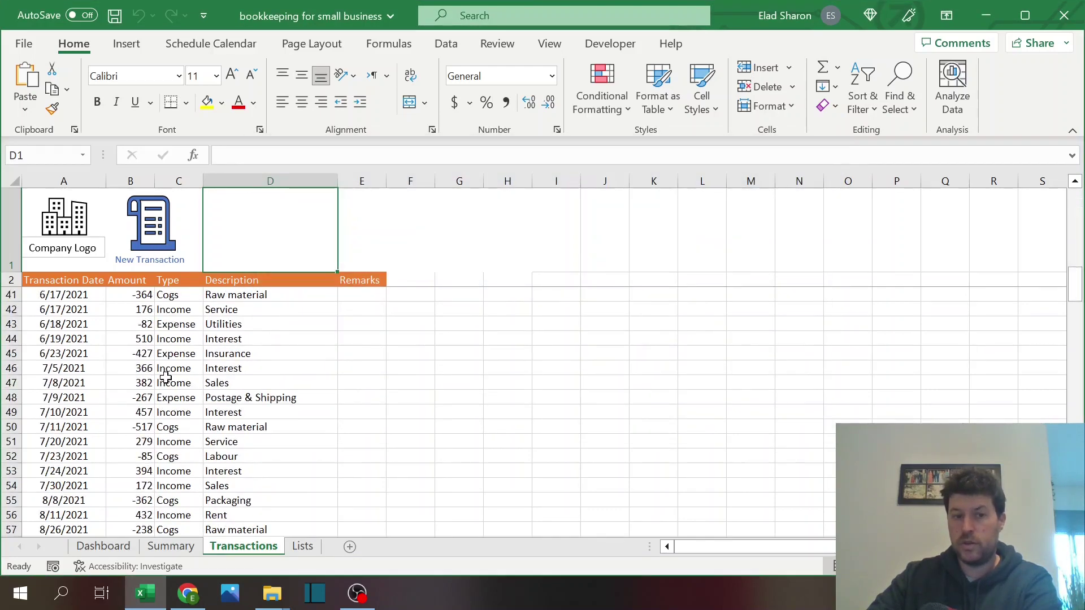
pyautogui.scroll(-20, 165, 388)
pyautogui.scroll(7, 113, 430)
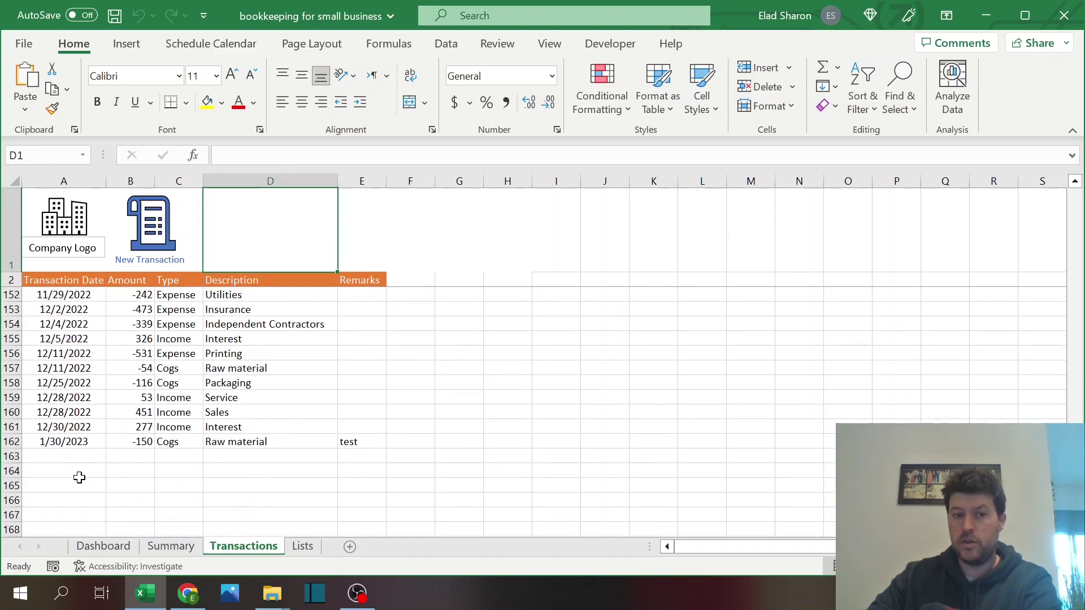
# - Enter a 1/30/2023 Income transaction of 150 for Interest in row 163
pyautogui.click(85, 454)
pyautogui.write('1/')
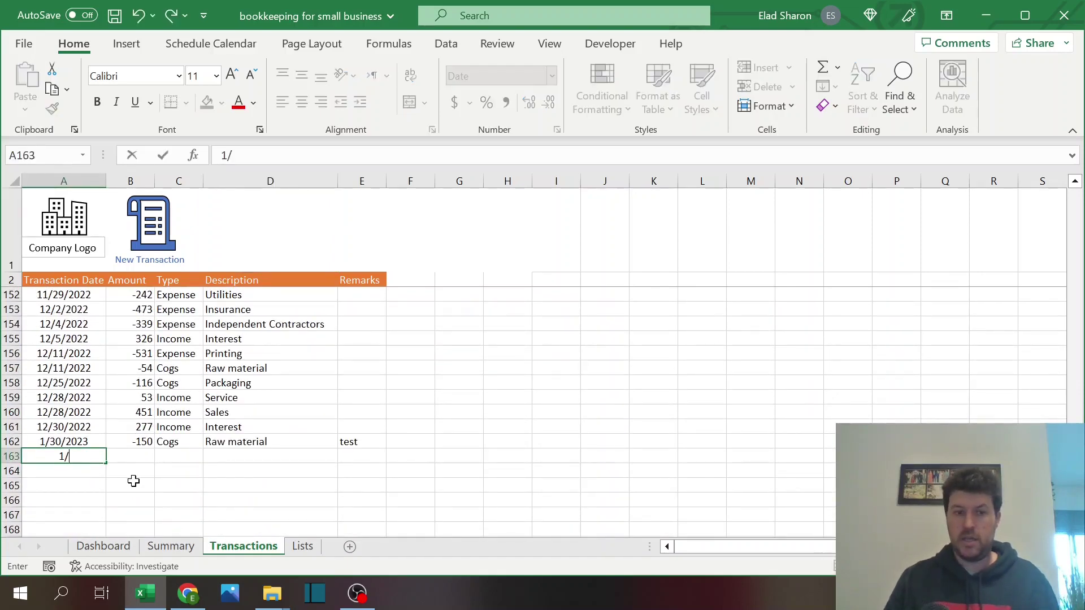
pyautogui.write('30/2023')
pyautogui.press('Tab')
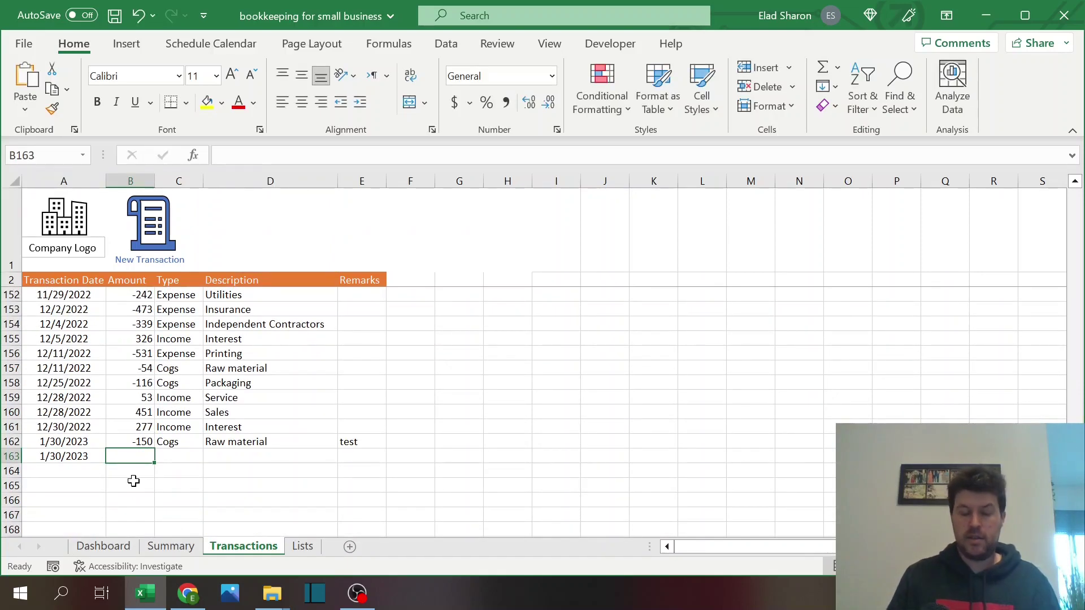
pyautogui.write('150')
pyautogui.press('Tab')
pyautogui.write('Income')
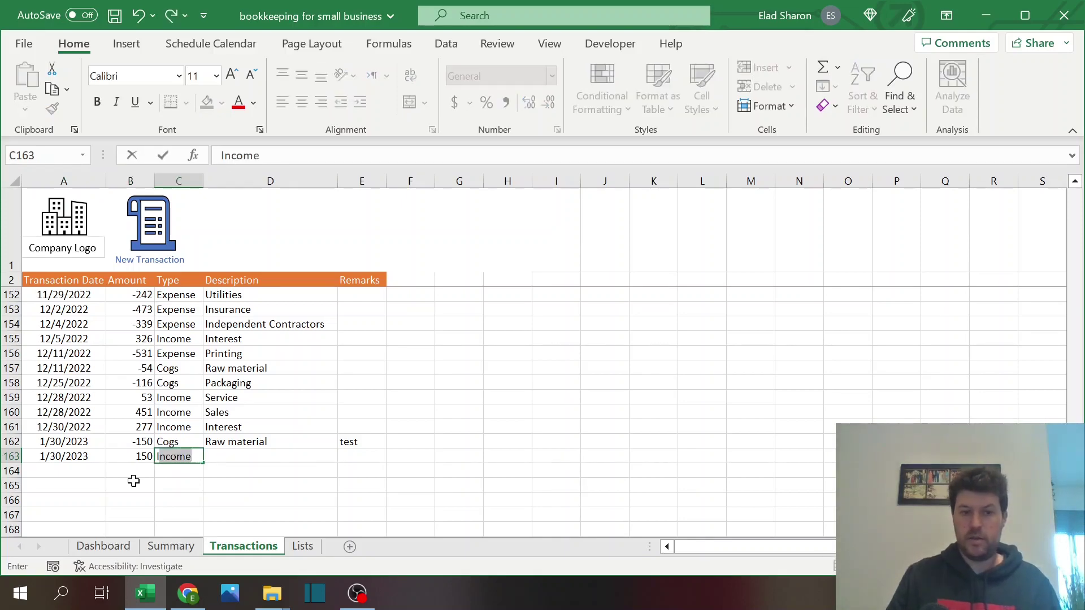
pyautogui.press('Tab')
pyautogui.write('I')
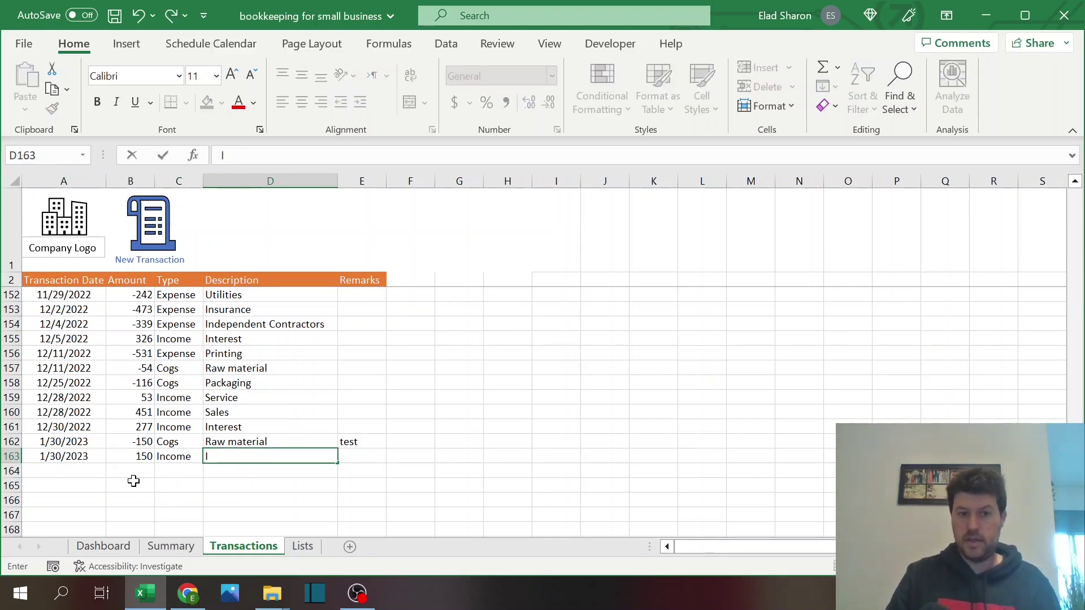
pyautogui.write('nterest')
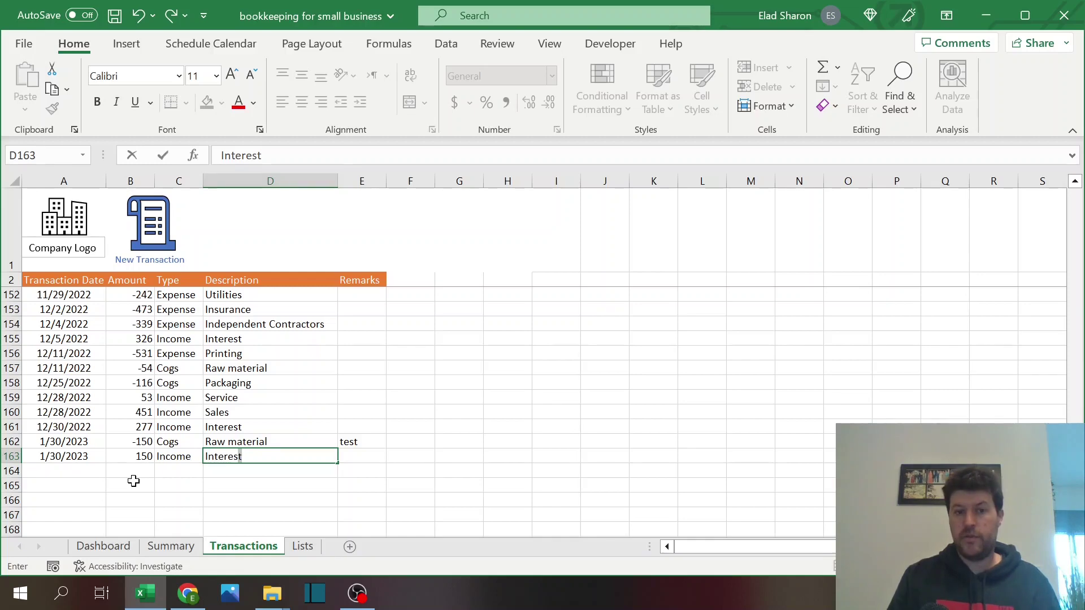
pyautogui.press('Return')
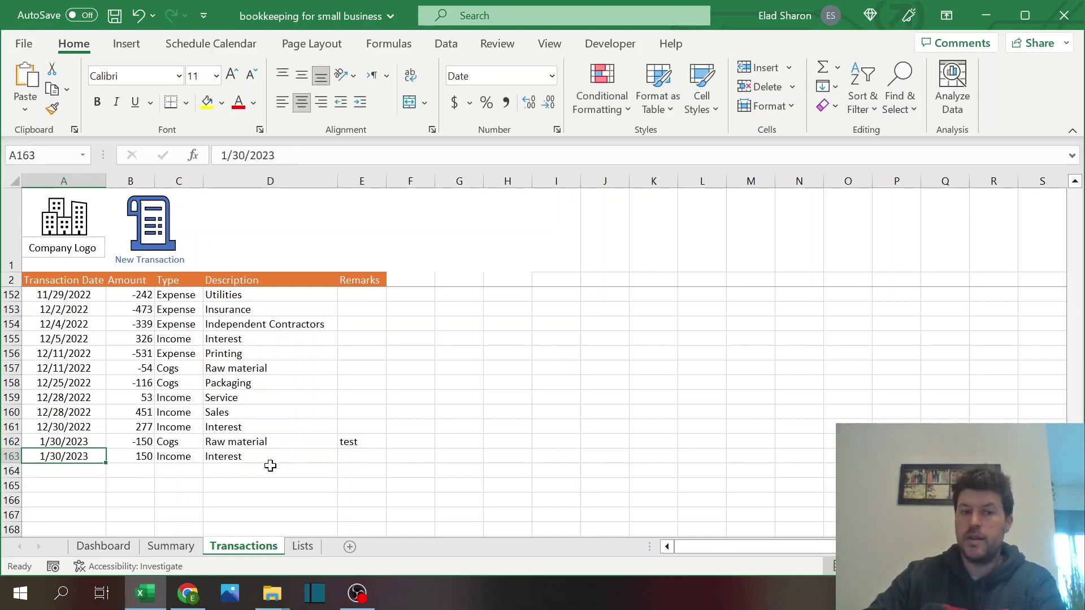
# - Check the new entry on the Summary and Dashboard sheets, then return to Transactions
pyautogui.click(446, 46)
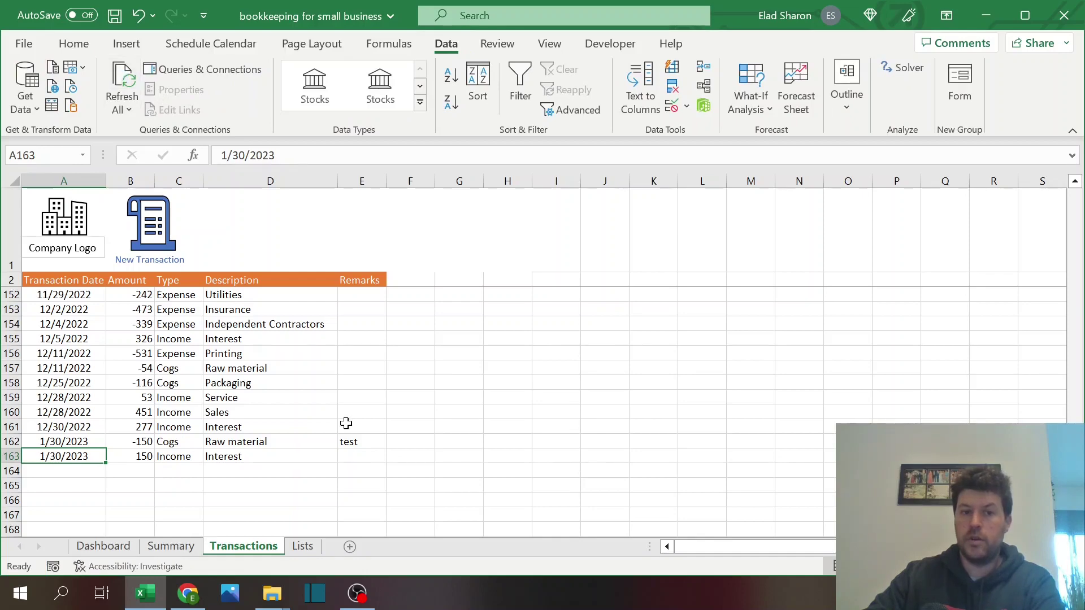
pyautogui.click(170, 546)
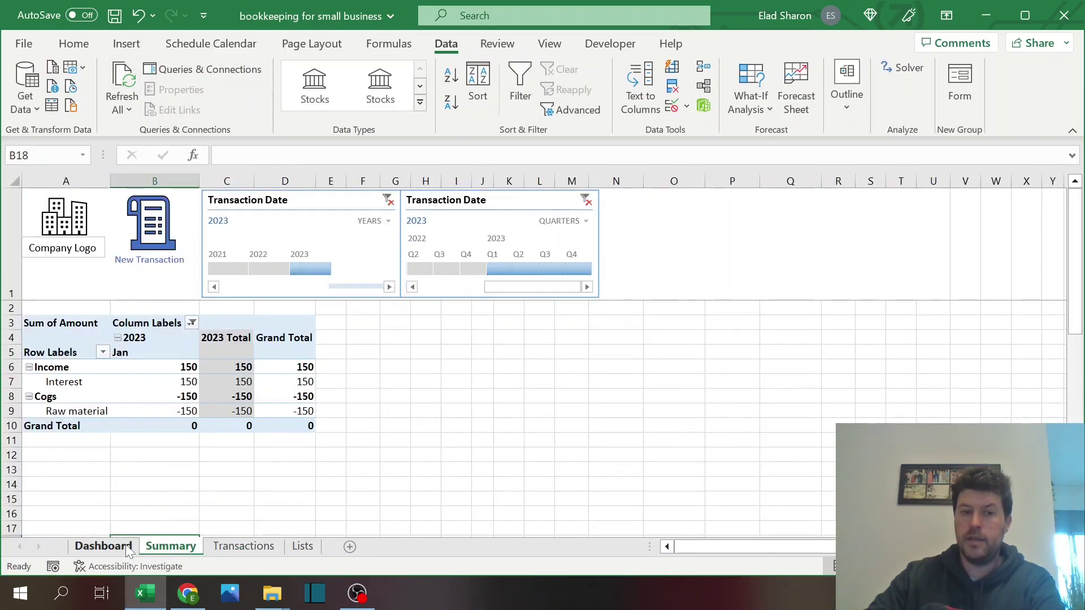
pyautogui.click(129, 548)
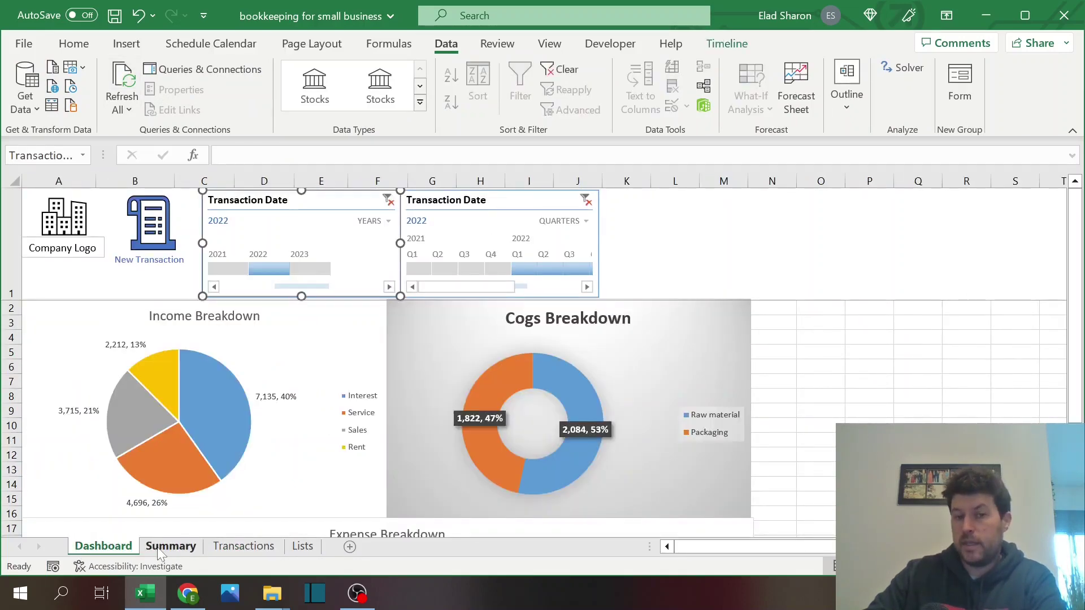
pyautogui.click(240, 547)
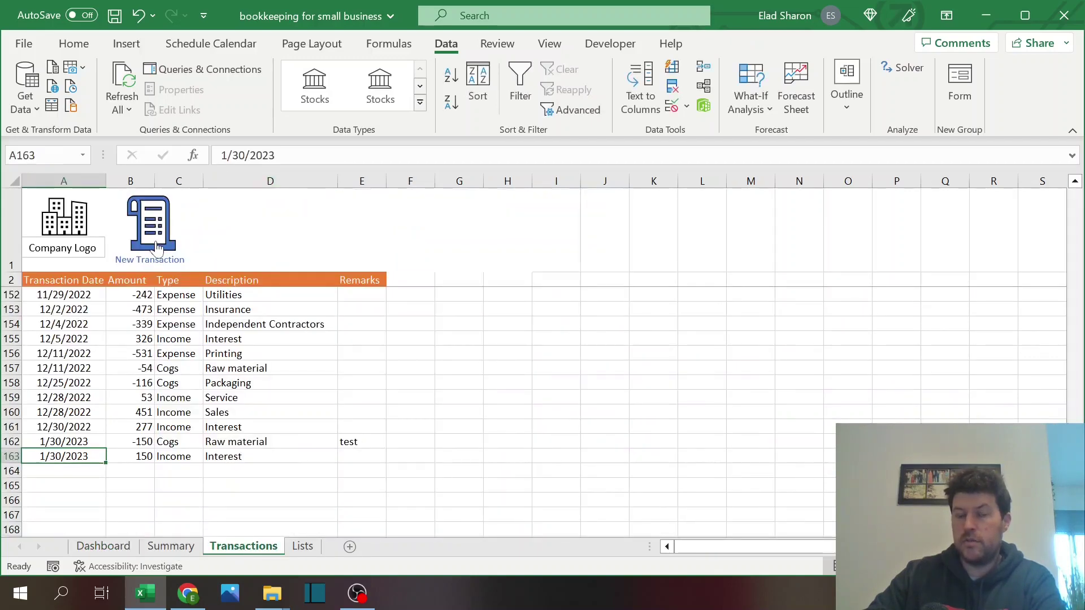
pyautogui.click(422, 275)
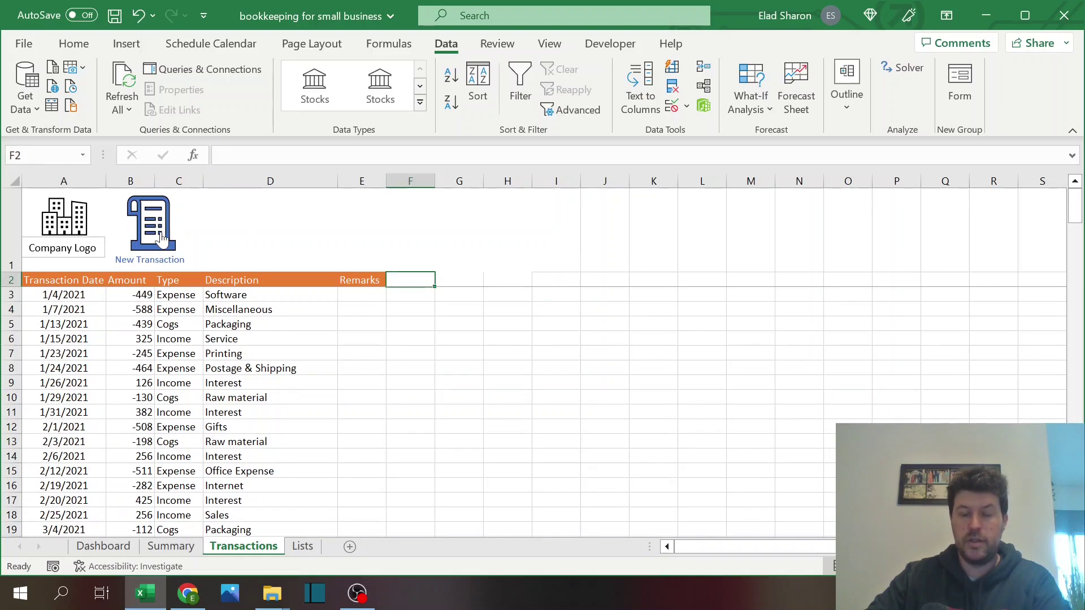
pyautogui.click(150, 234)
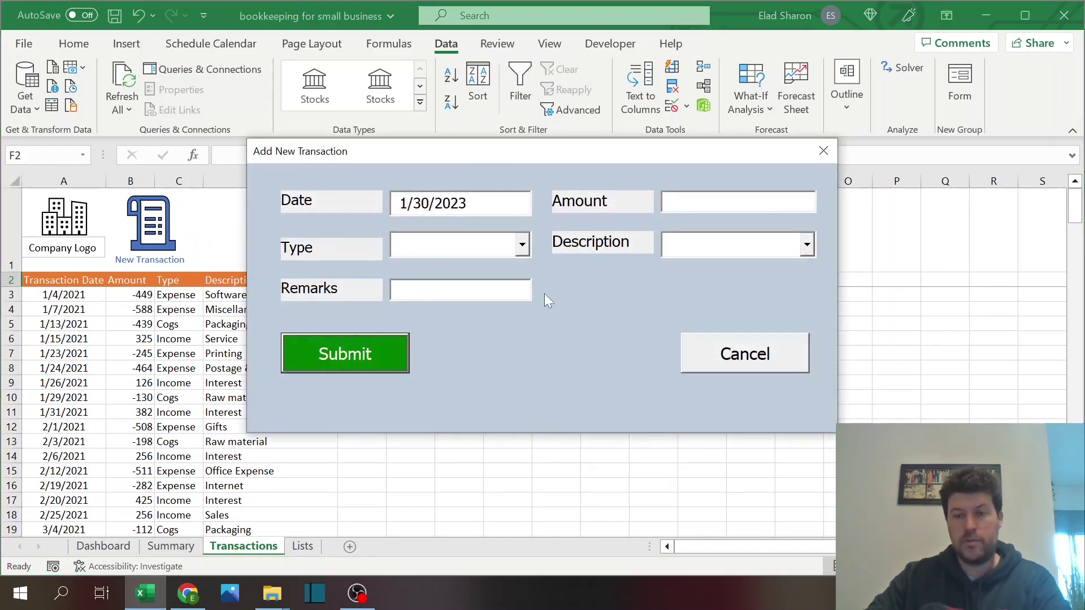
pyautogui.click(824, 151)
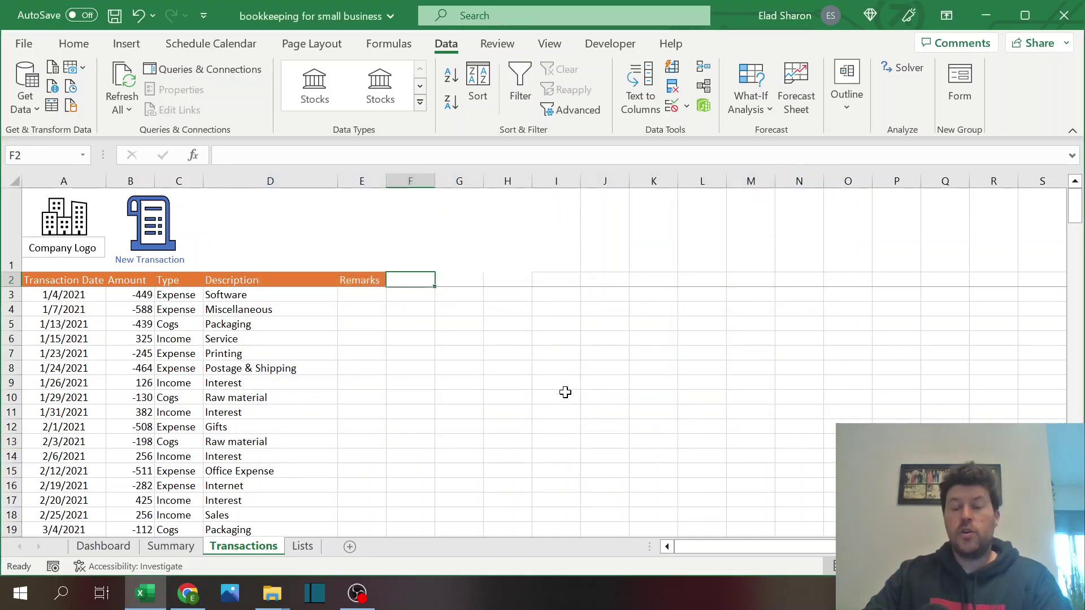